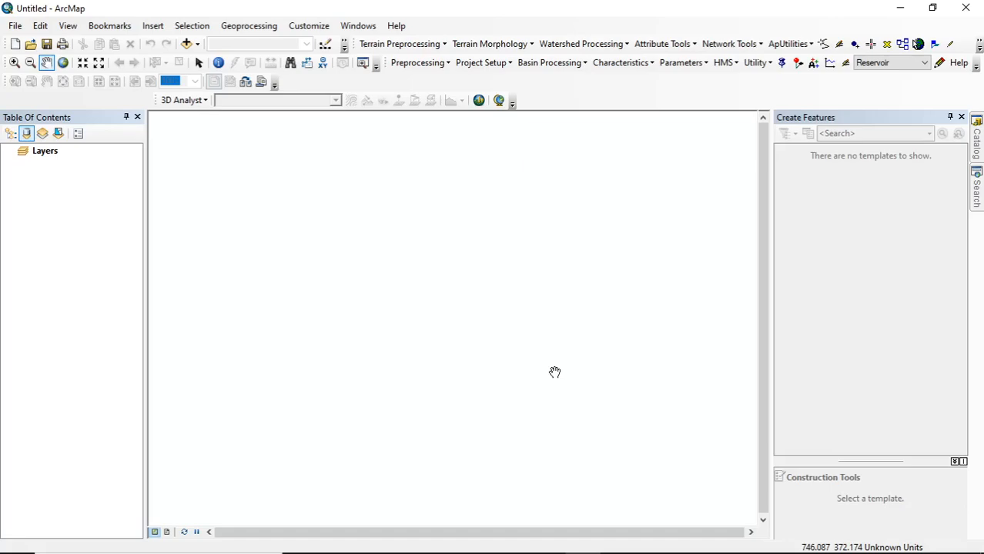
Step: In Chrome, open the 10.5.0.7 folder inside Setup10_5 of Esri's HECGeoHMS download directory to find the HEC-GeoHMS installer
{"action": "mouse_move", "coordinate": [742, 551]}
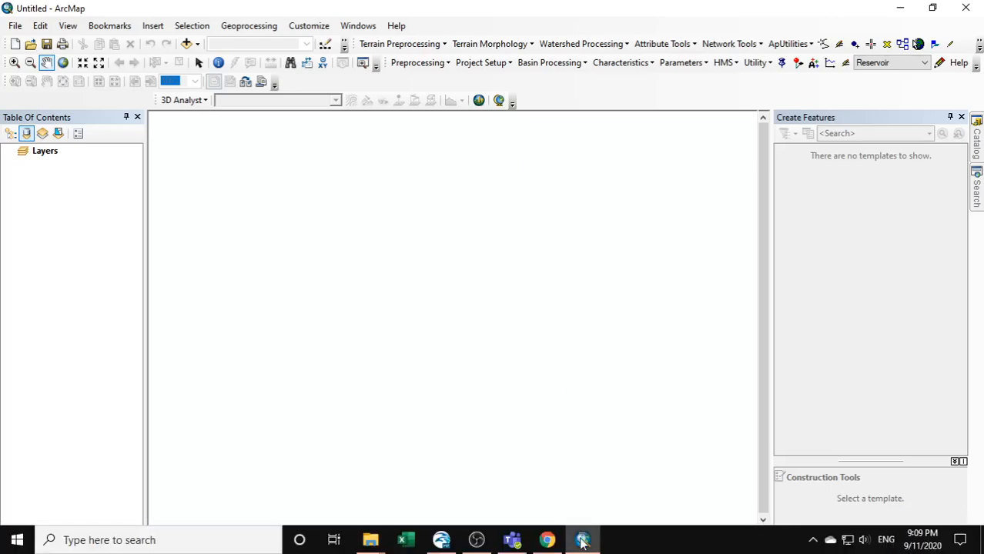
{"action": "left_click", "coordinate": [548, 539]}
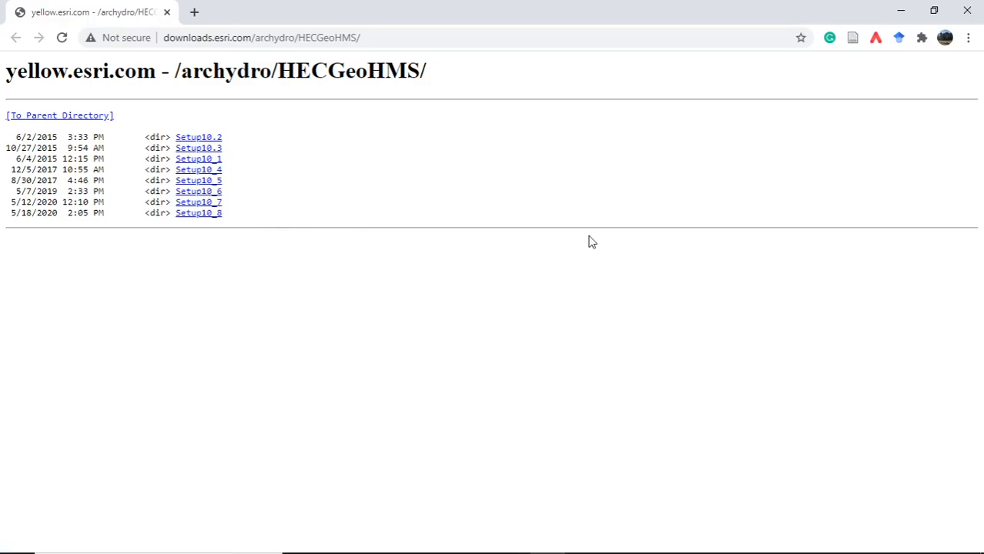
{"action": "left_click", "coordinate": [190, 182]}
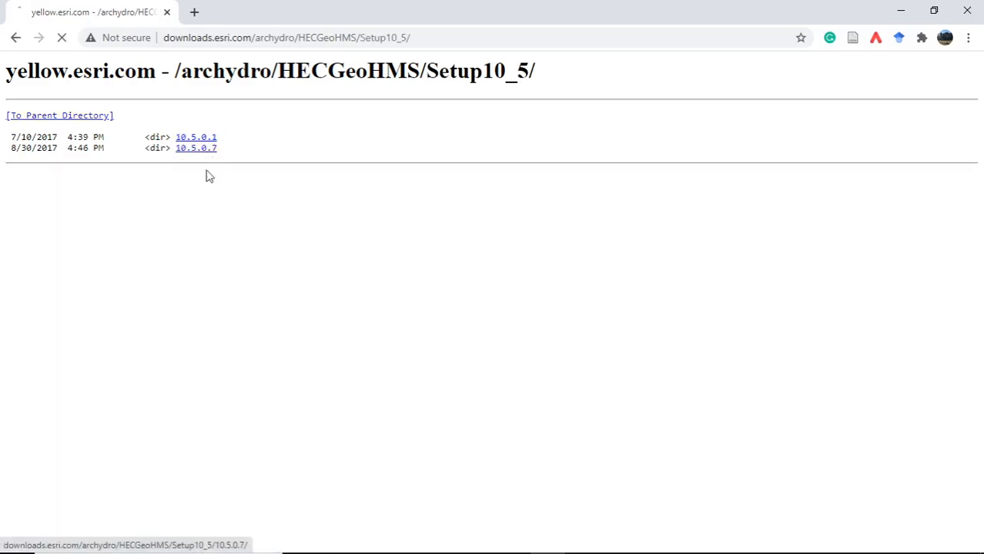
{"action": "left_click", "coordinate": [205, 151]}
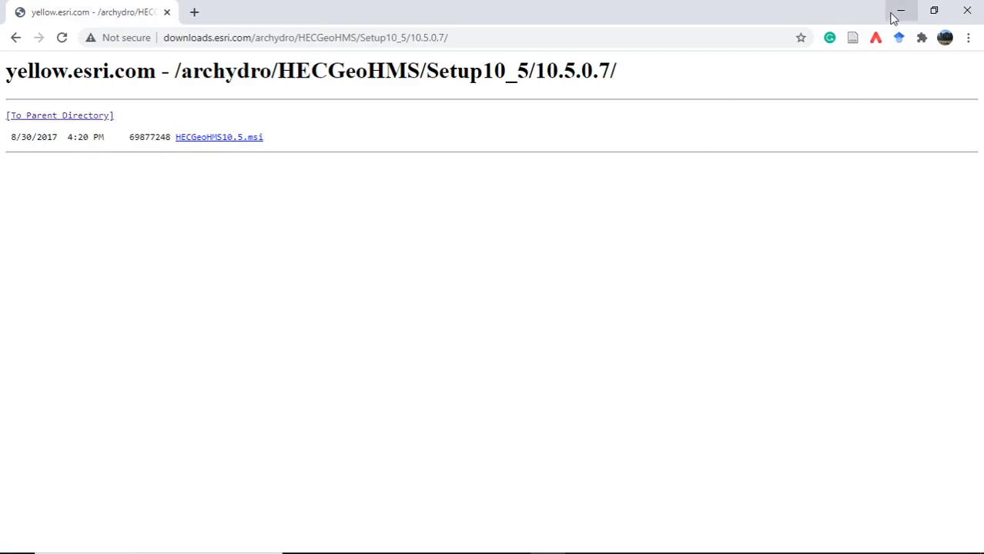
Step: Return to ArcMap and check the list of toolbars for Arc Hydro Tools and HEC-GeoHMS
{"action": "left_click", "coordinate": [900, 12]}
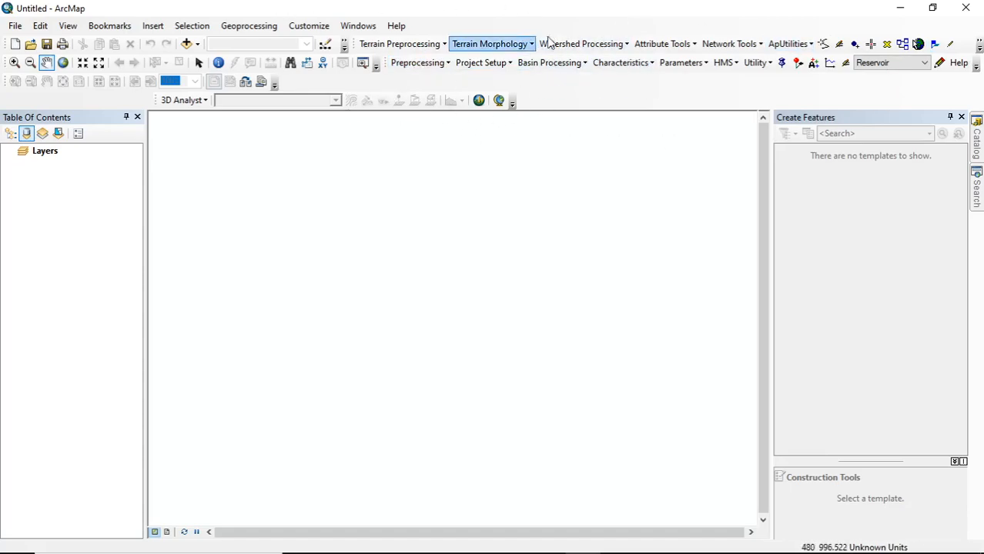
{"action": "right_click", "coordinate": [594, 89]}
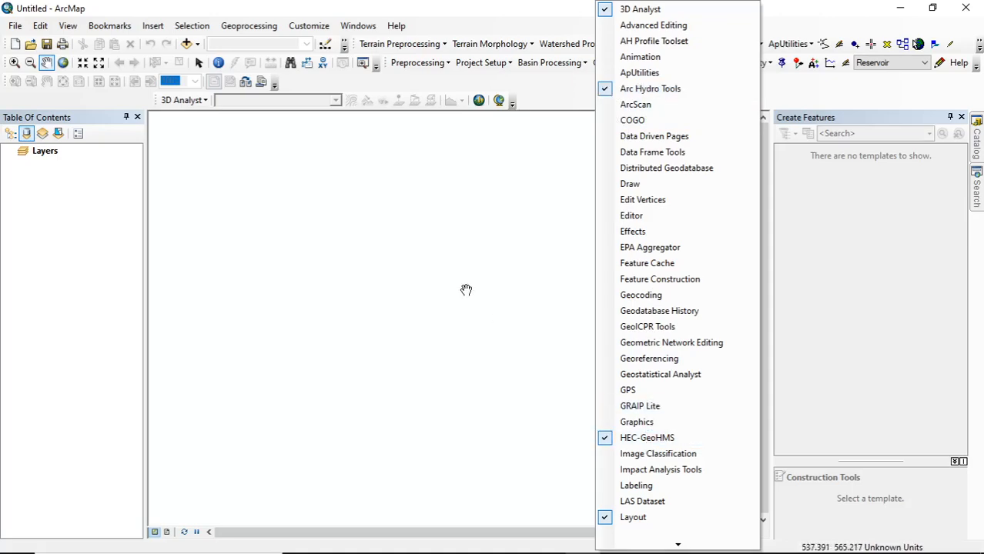
{"action": "left_click", "coordinate": [469, 266]}
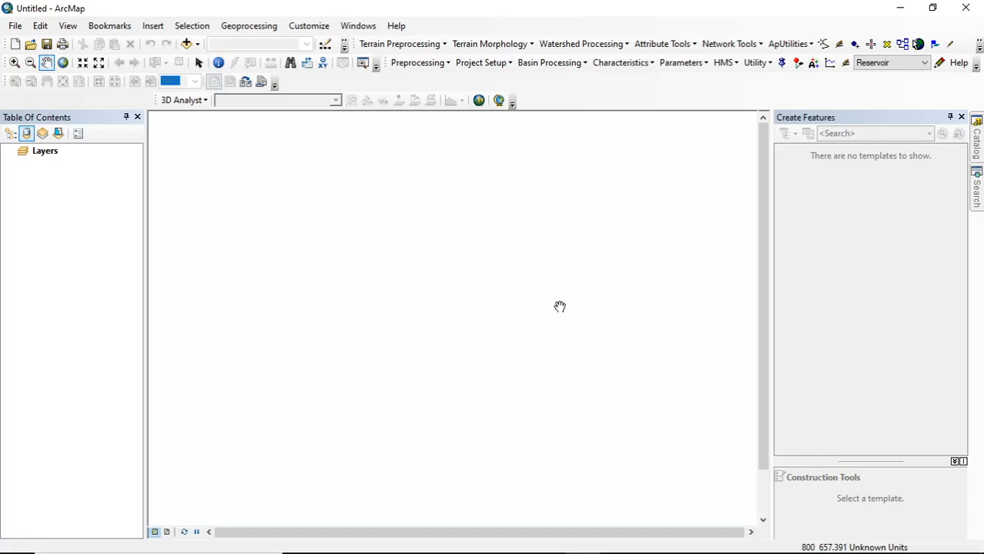
Step: In File Explorer's 01_Data folder, delete the proj_s07_e106_1arc_v3 companion files: .tif.aux.xml, .tif.ovr, .tif.xml and .tfw
{"action": "mouse_move", "coordinate": [383, 548]}
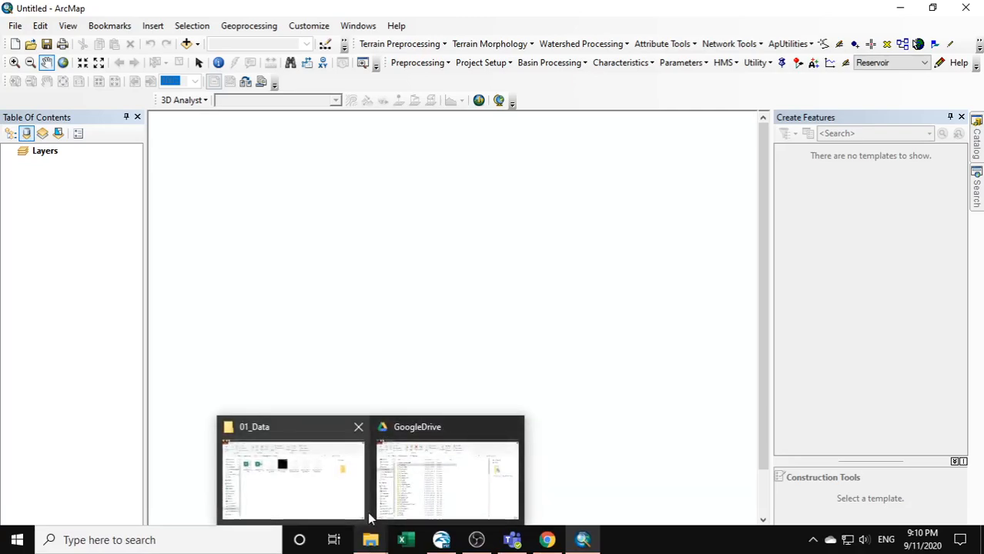
{"action": "left_click", "coordinate": [330, 496]}
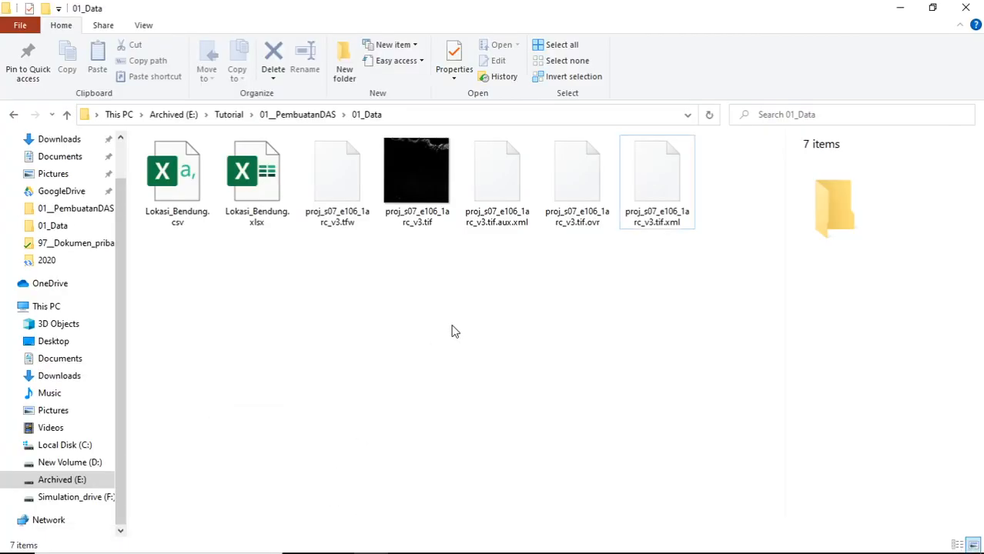
{"action": "left_click_drag", "start_coordinate": [701, 251], "coordinate": [513, 192]}
{"action": "mouse_move", "coordinate": [582, 551]}
{"action": "key", "text": "Delete"}
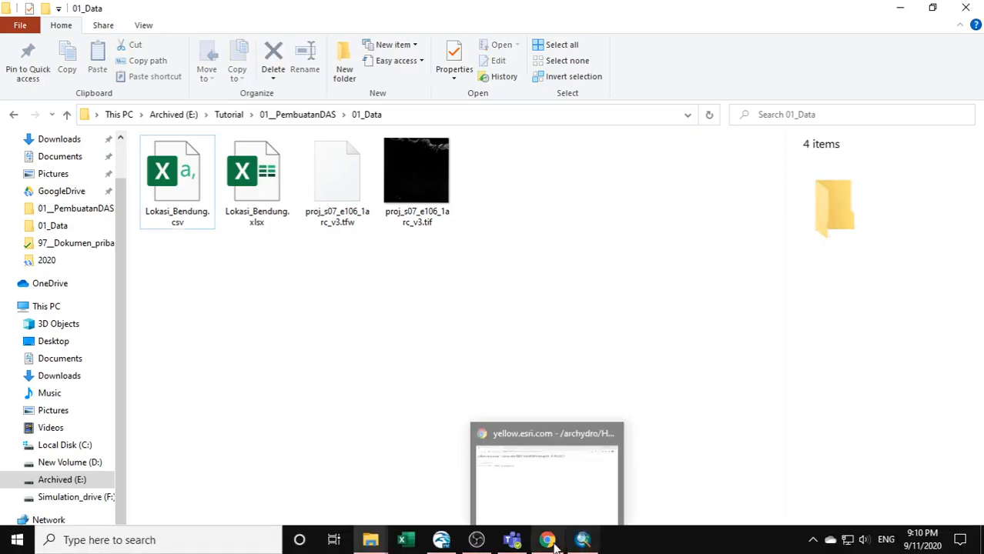
{"action": "left_click", "coordinate": [348, 184]}
{"action": "key", "text": "Delete"}
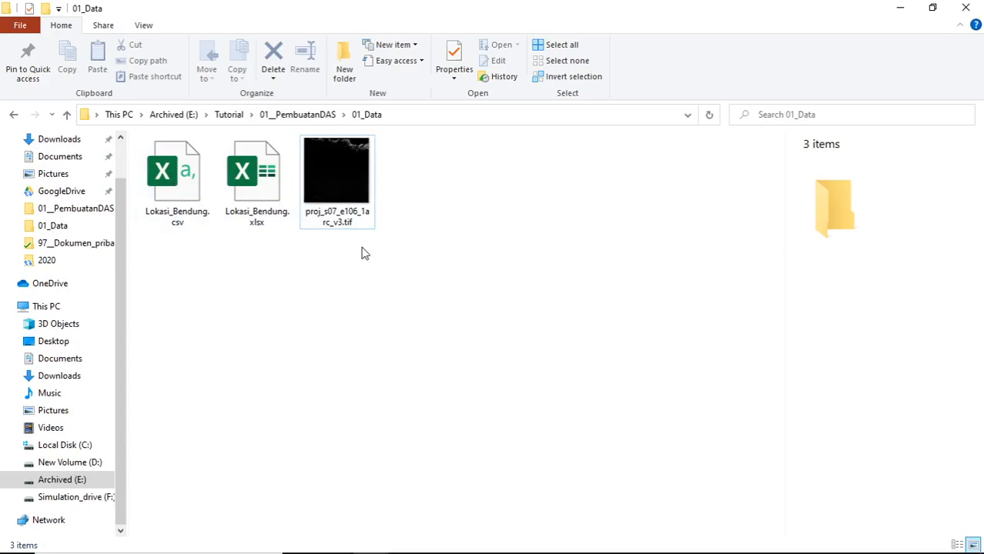
Step: View the file details of proj_s07_e106_1arc_v3.tif and Lokasi_Bendung.csv in the 01_Data folder
{"action": "left_click", "coordinate": [366, 191]}
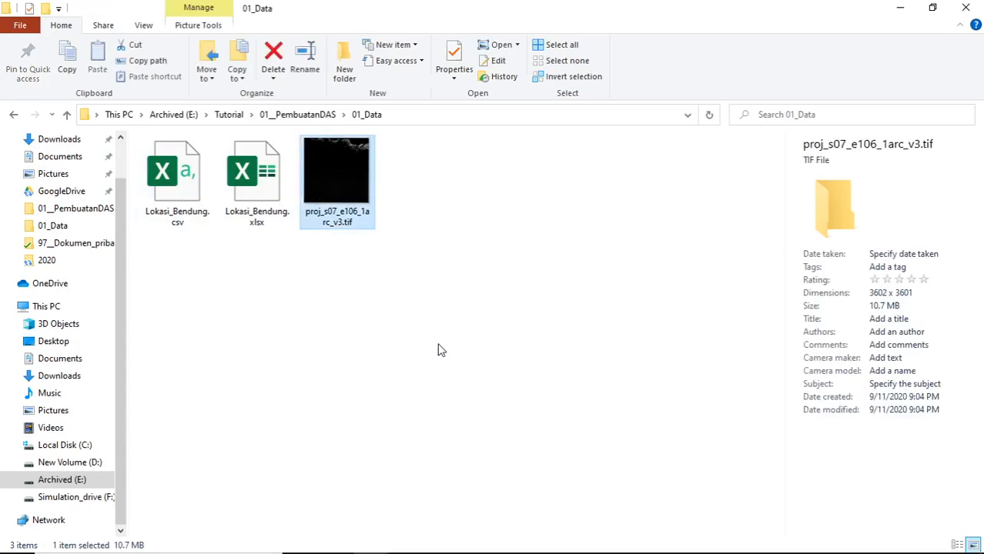
{"action": "left_click", "coordinate": [209, 220]}
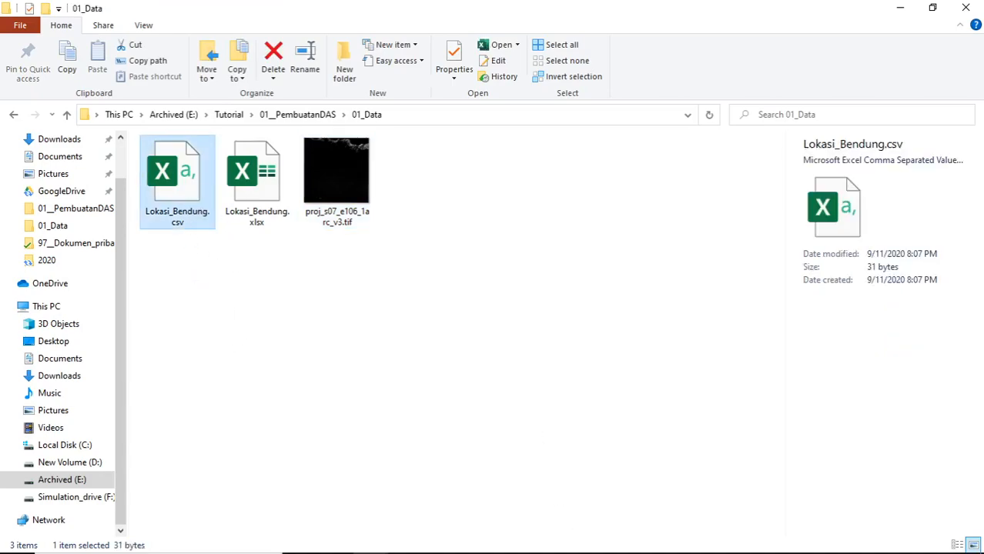
Step: Switch to ArcMap and refresh the Tutorial folder on drive E in the Catalog
{"action": "left_click", "coordinate": [584, 541]}
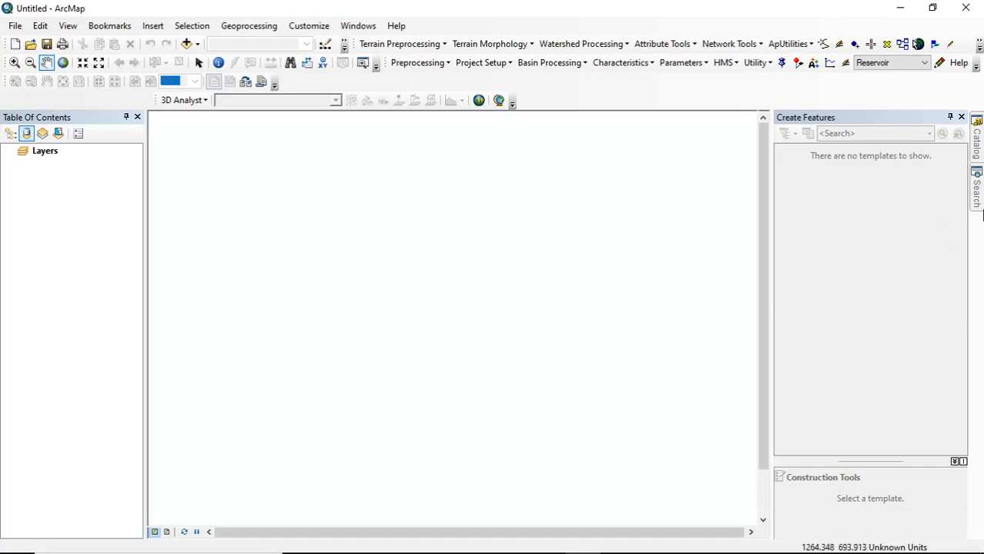
{"action": "mouse_move", "coordinate": [976, 158]}
{"action": "scroll", "coordinate": [773, 278], "scroll_direction": "up", "scroll_amount": 5}
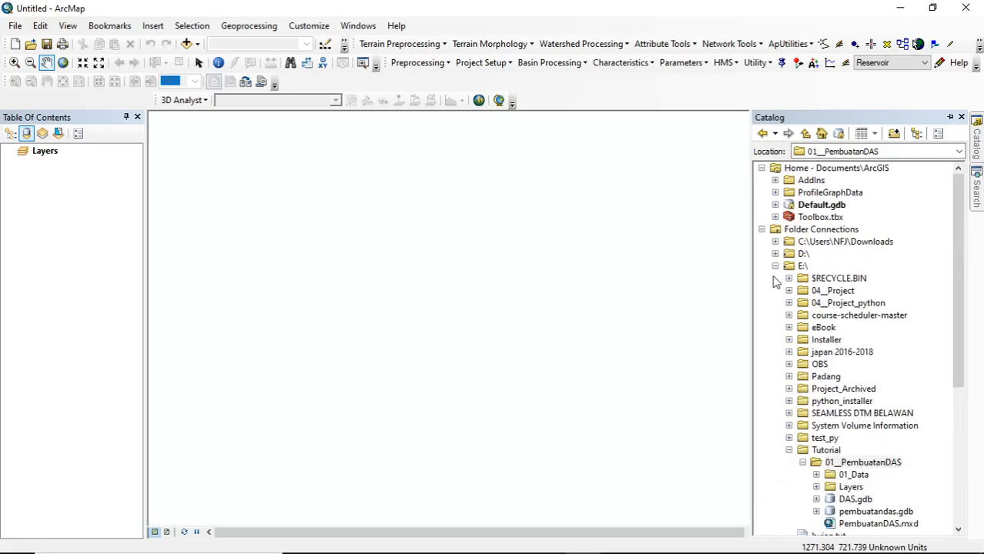
{"action": "scroll", "coordinate": [800, 296], "scroll_direction": "down", "scroll_amount": 2}
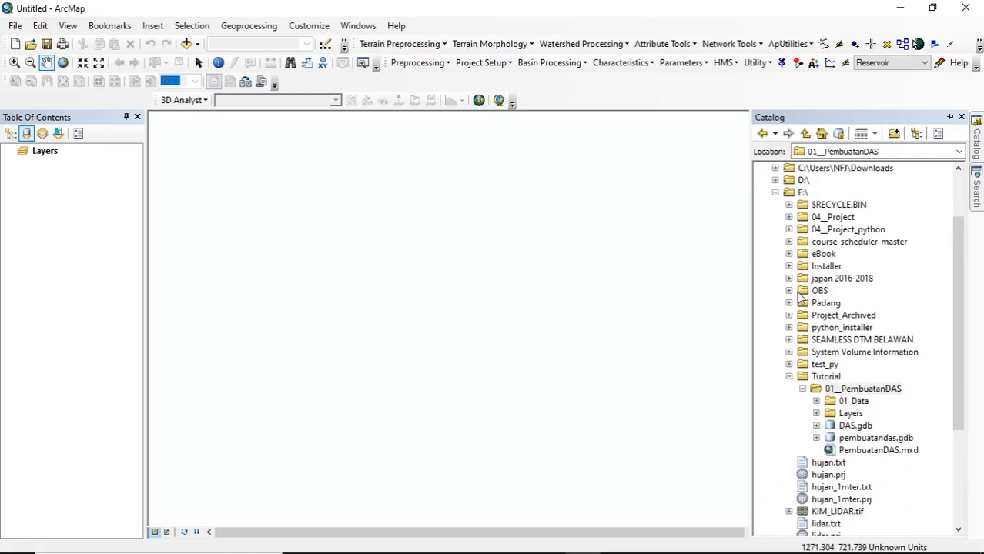
{"action": "left_click", "coordinate": [825, 376]}
{"action": "right_click", "coordinate": [825, 374]}
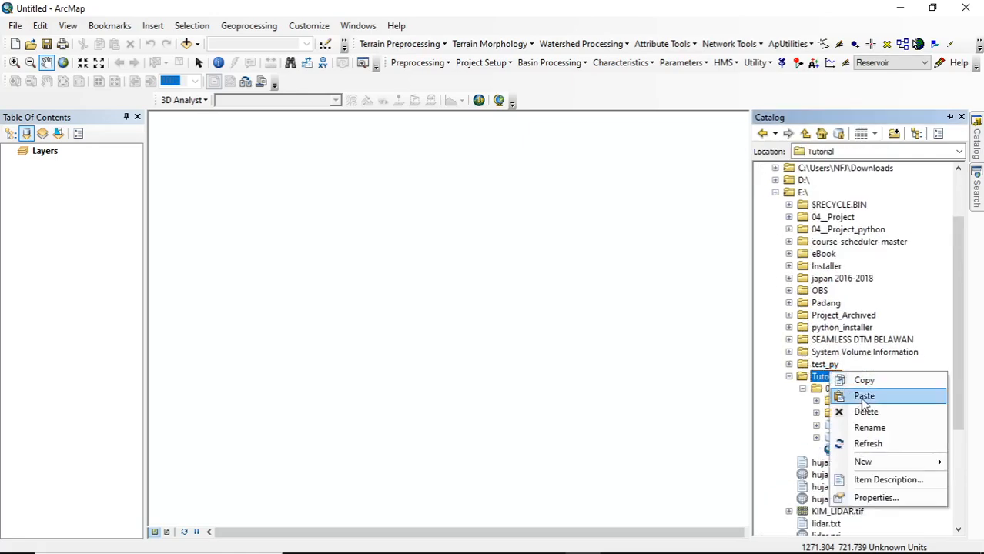
{"action": "left_click", "coordinate": [860, 442]}
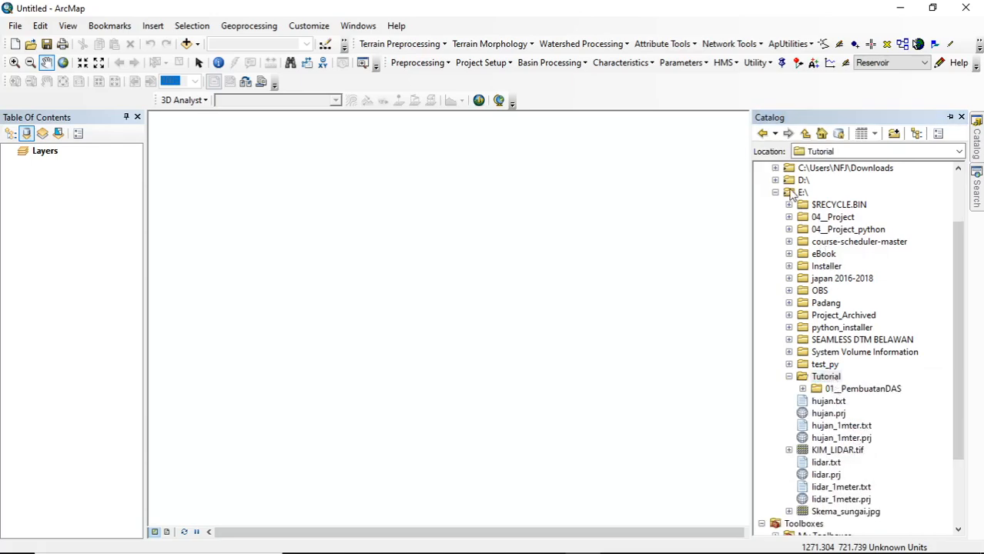
Step: Expand the 01__PembuatanDAS folder in the Catalog and look through the contents of its 01_Data subfolder
{"action": "double_click", "coordinate": [852, 390]}
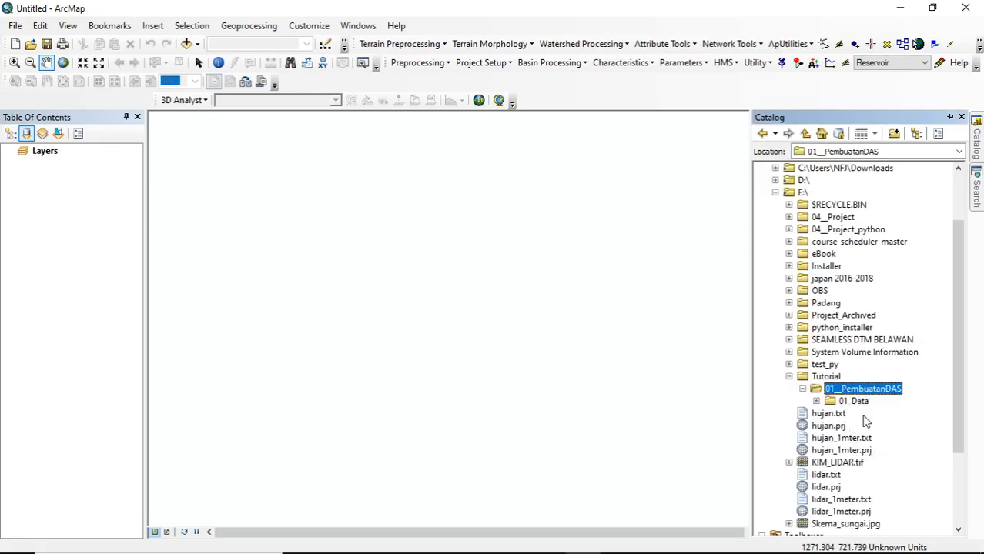
{"action": "double_click", "coordinate": [853, 404]}
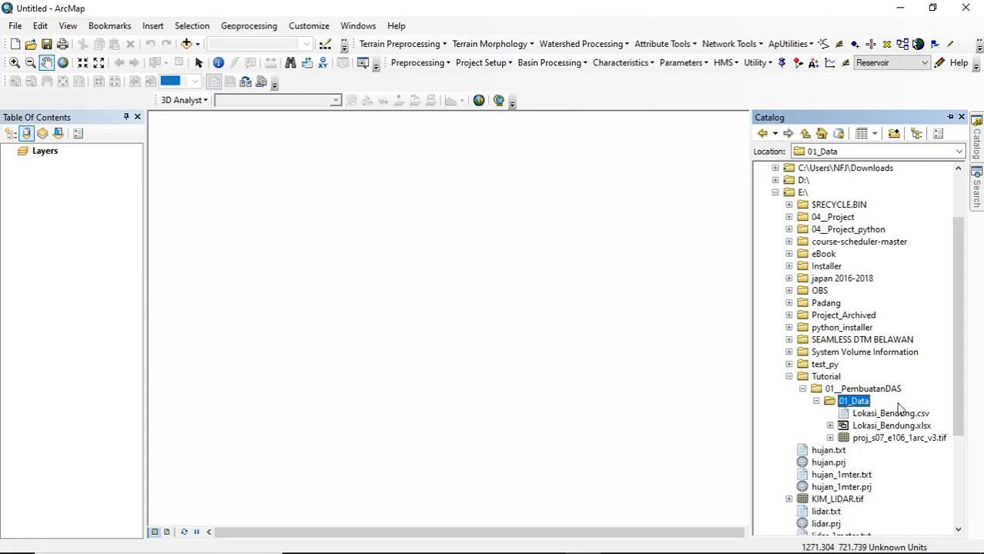
{"action": "double_click", "coordinate": [826, 403]}
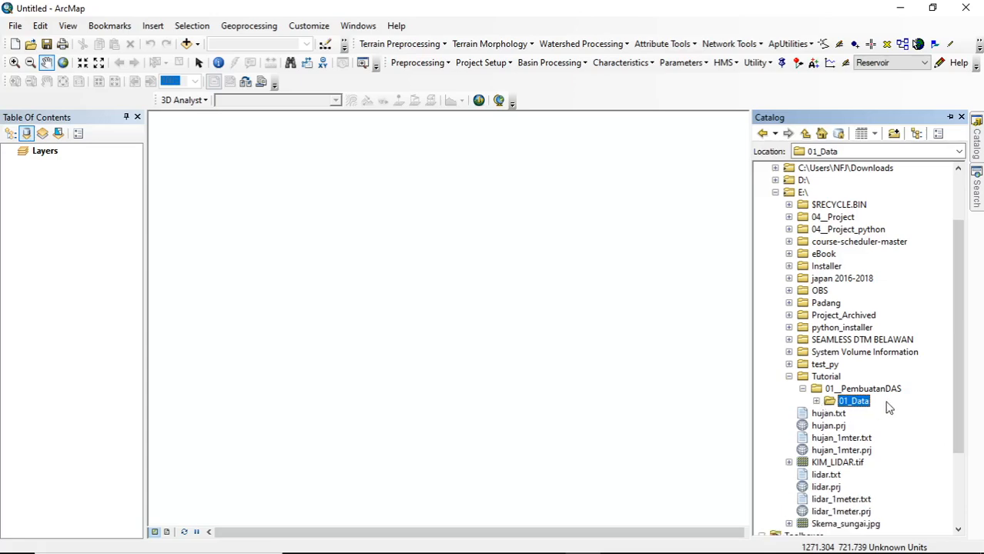
{"action": "double_click", "coordinate": [863, 401]}
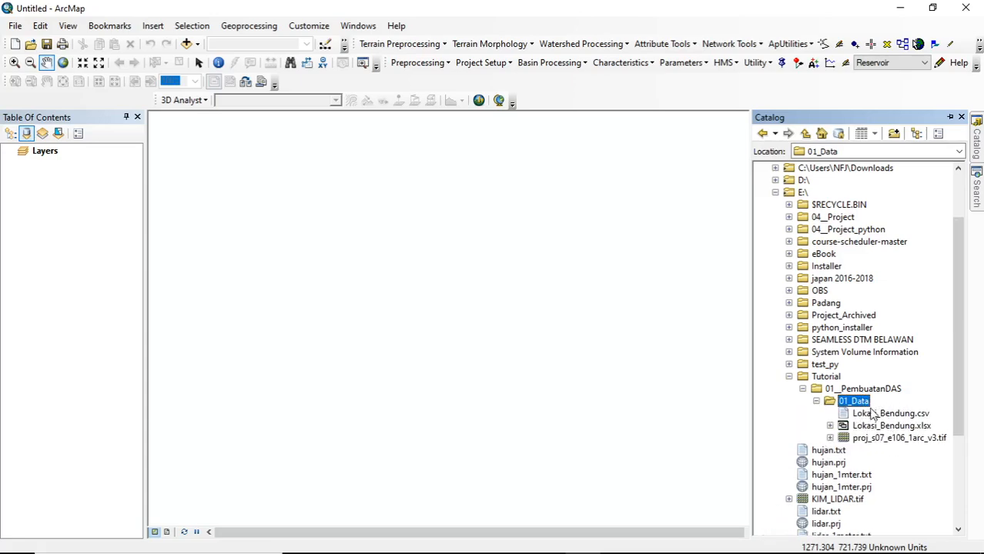
{"action": "left_click", "coordinate": [817, 401]}
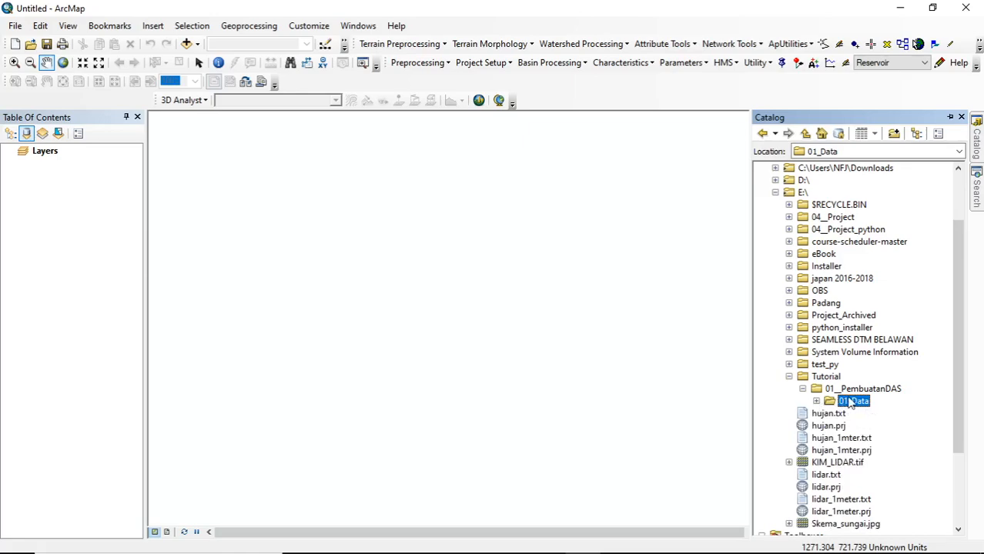
Step: Create a new file geodatabase named DAS.gdb in the 01__PembuatanDAS folder
{"action": "left_click", "coordinate": [858, 389]}
{"action": "right_click", "coordinate": [858, 389]}
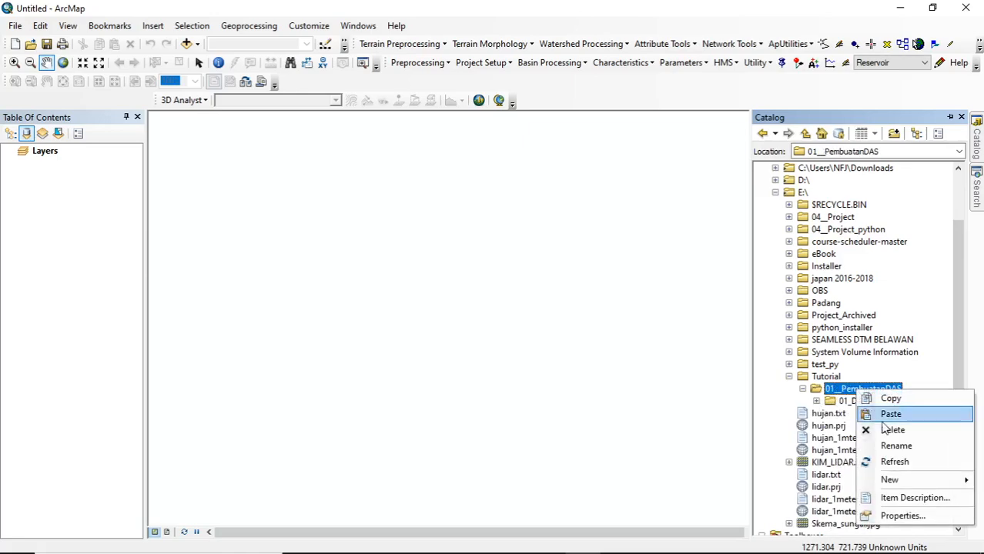
{"action": "mouse_move", "coordinate": [902, 484]}
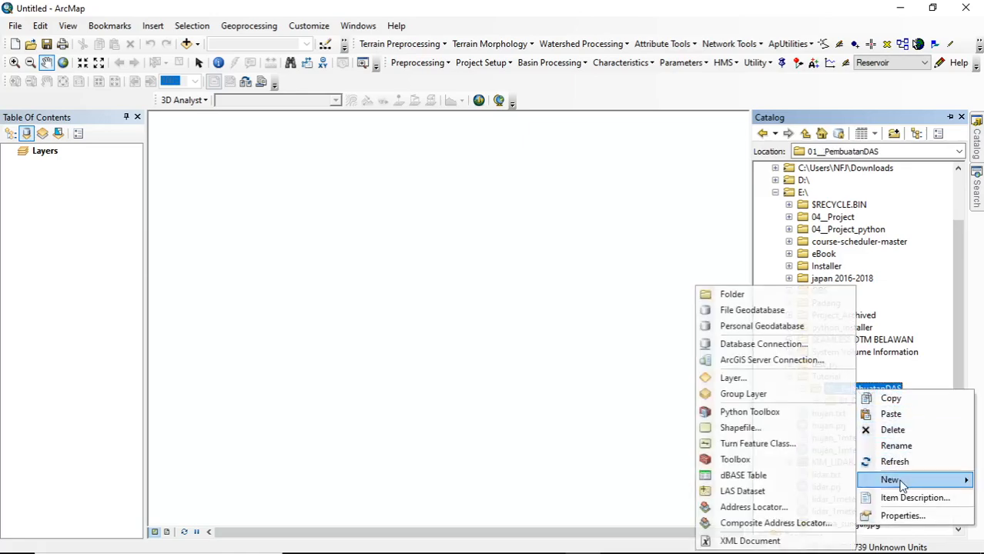
{"action": "left_click", "coordinate": [777, 309]}
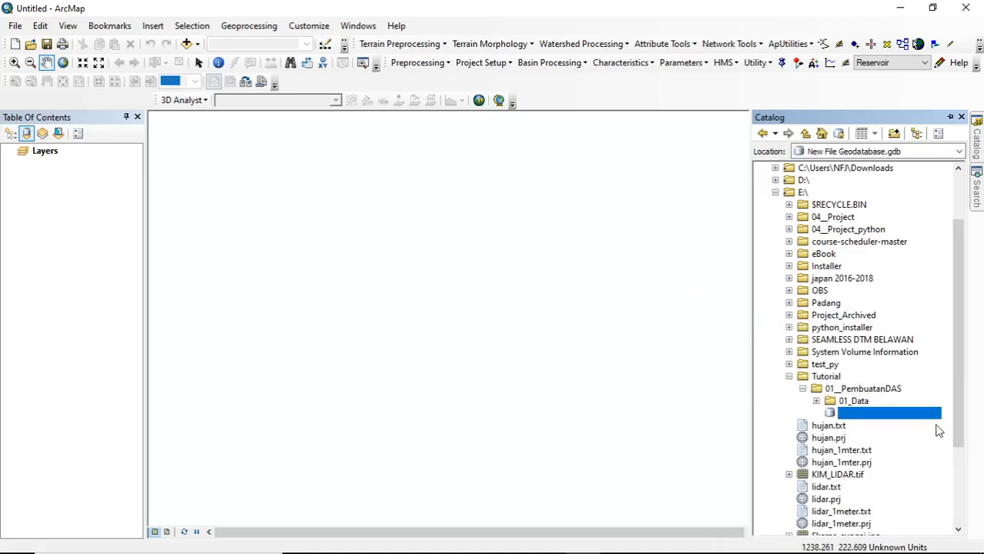
{"action": "left_click_drag", "start_coordinate": [923, 413], "coordinate": [793, 422]}
{"action": "type", "text": "DAS.gdb"}
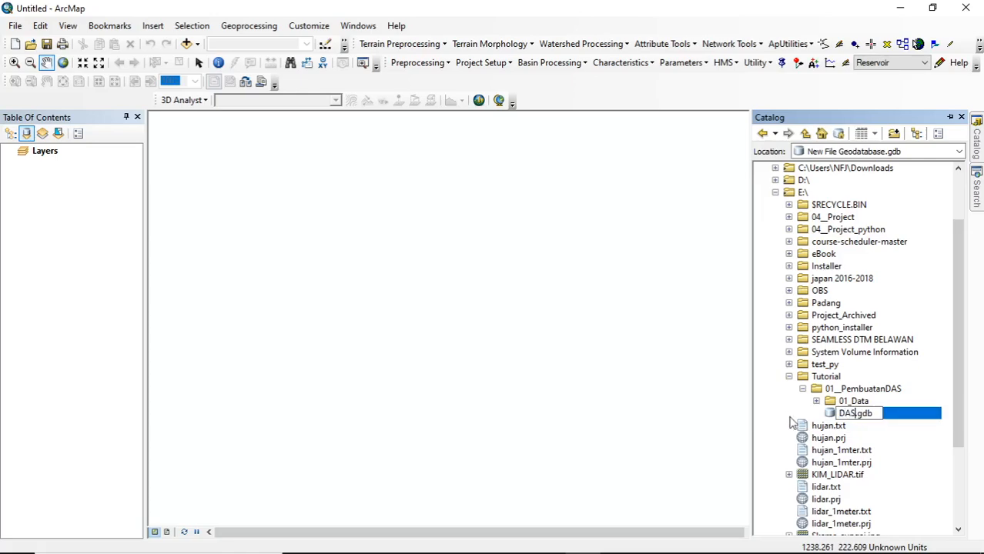
{"action": "key", "text": "Return"}
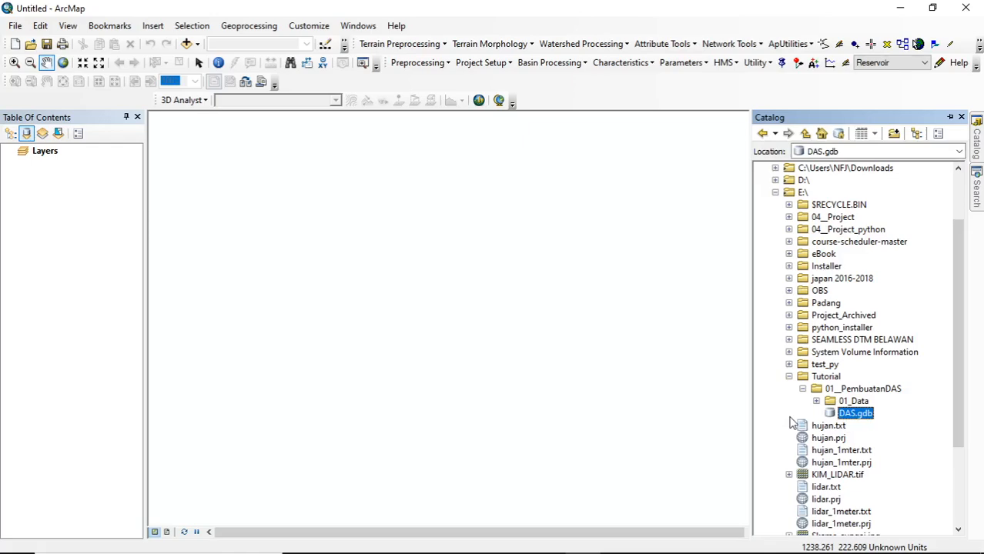
Step: Make DAS.gdb the default geodatabase and close the Create Features window, bringing the Catalog back into view
{"action": "right_click", "coordinate": [862, 419]}
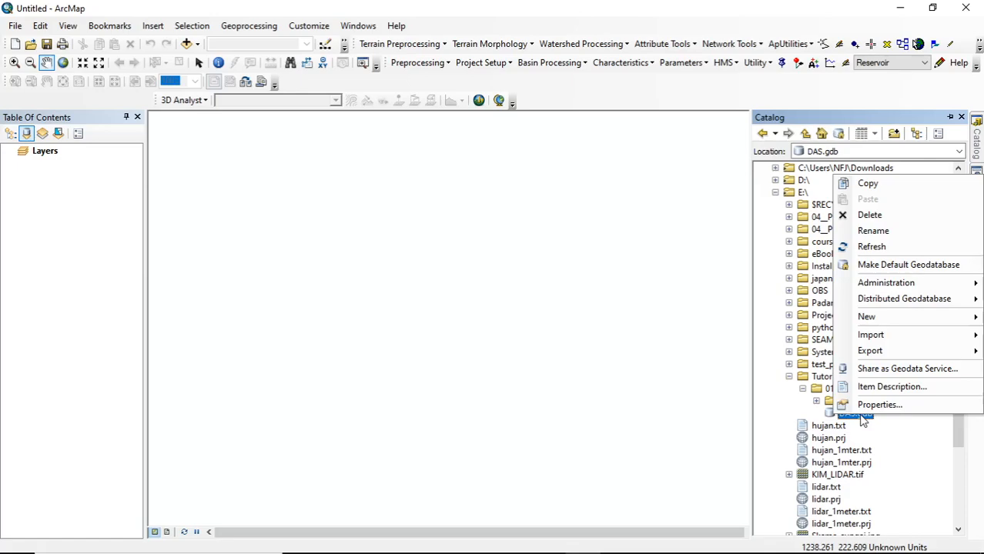
{"action": "left_click", "coordinate": [913, 265]}
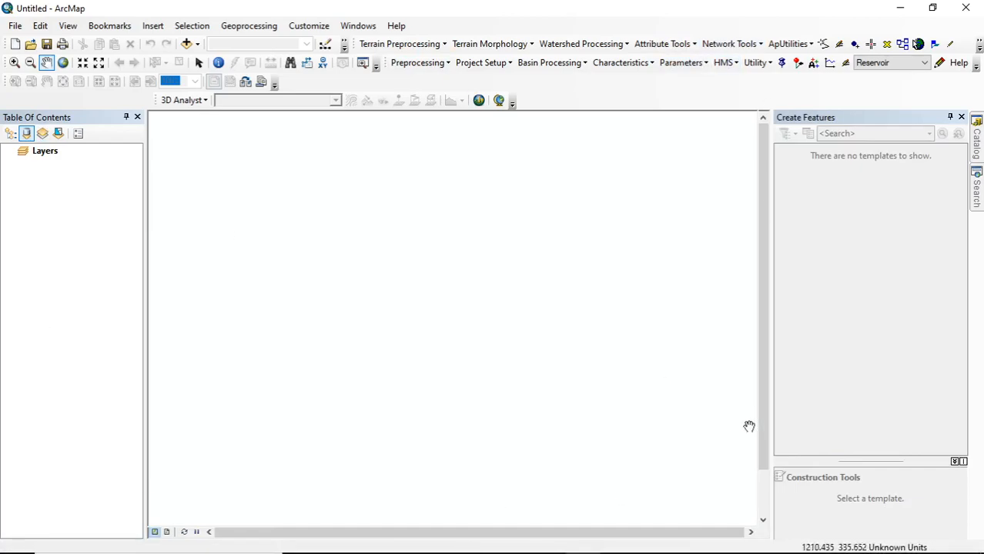
{"action": "left_click", "coordinate": [961, 117]}
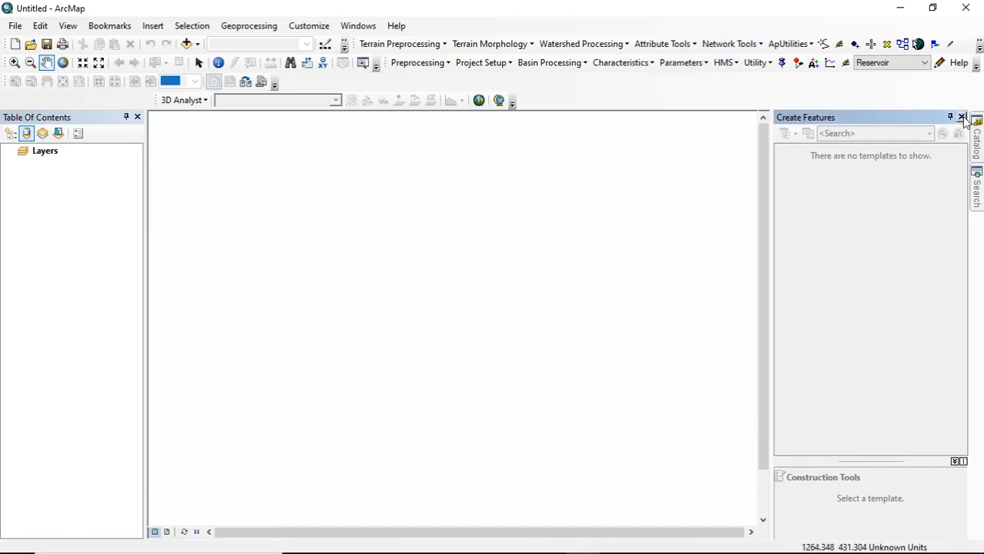
{"action": "left_click", "coordinate": [977, 157]}
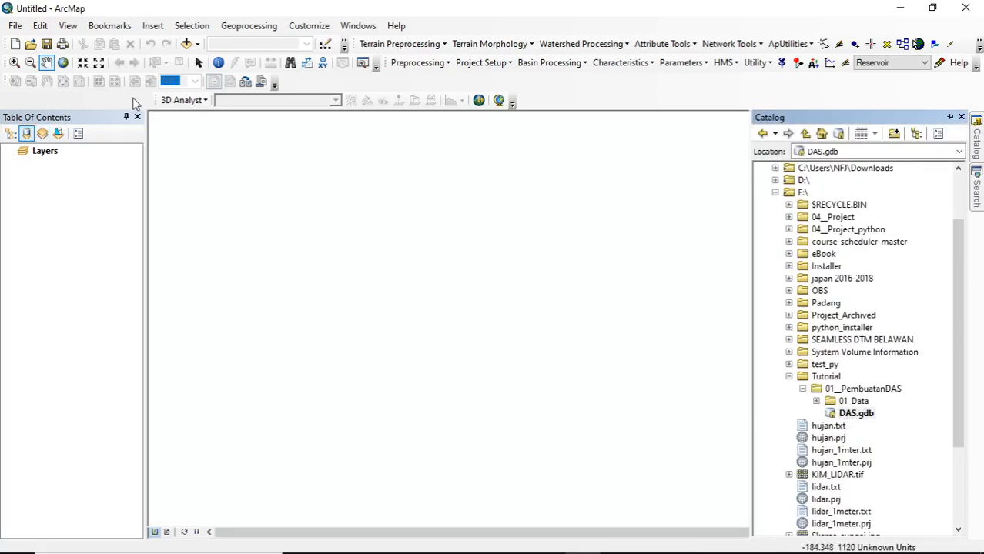
Step: Save the map document as pembuatan_das in the 01__PembuatanDAS folder
{"action": "left_click", "coordinate": [45, 45]}
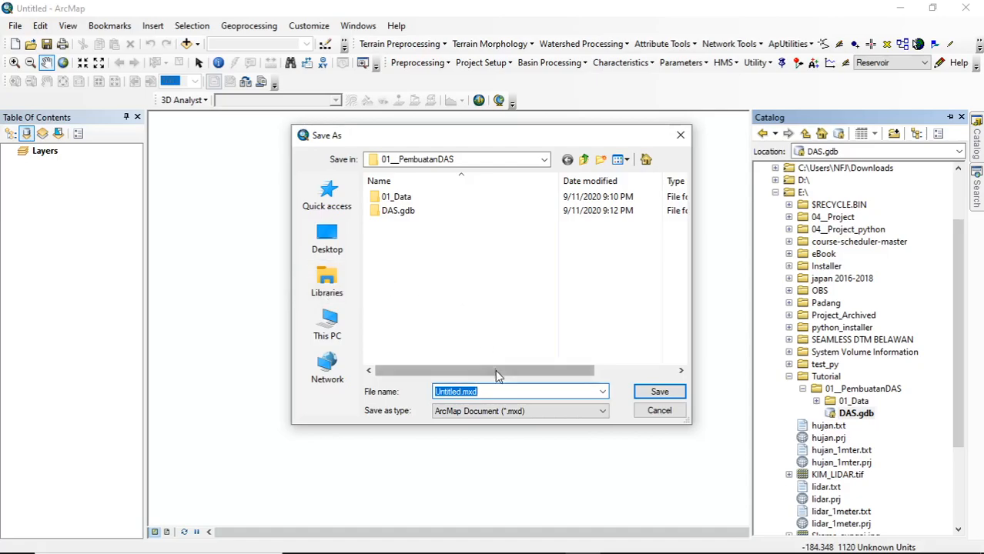
{"action": "type", "text": "pembuatan_das"}
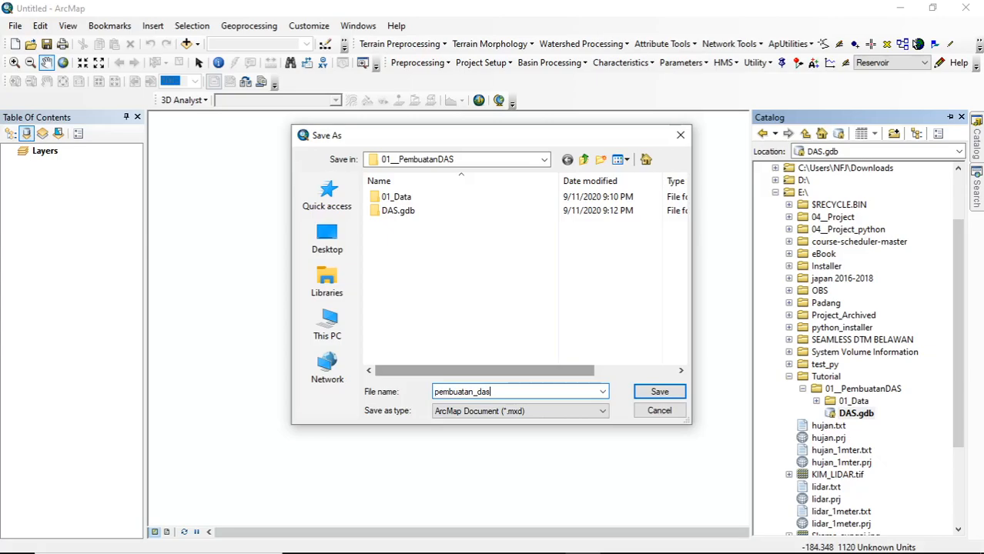
{"action": "key", "text": "Return"}
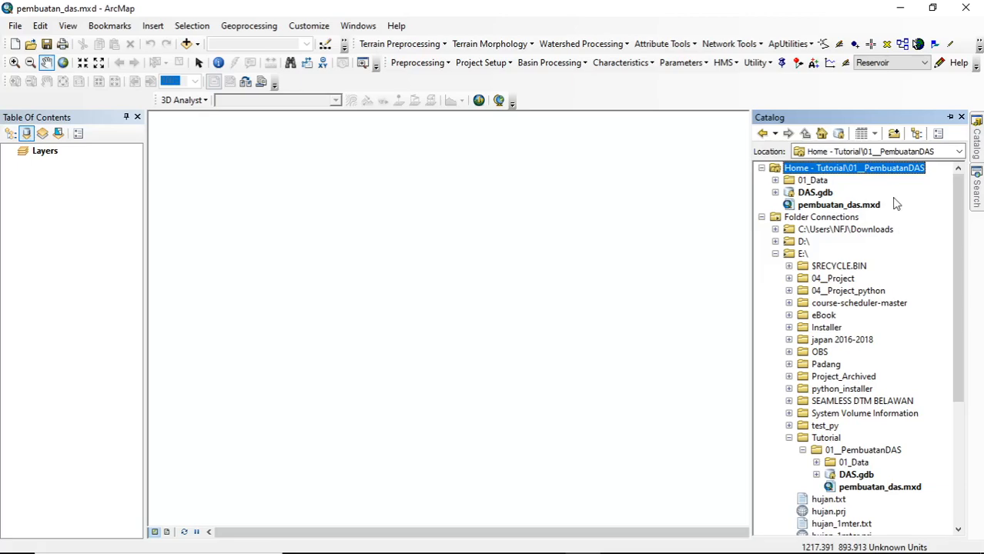
Step: Try to add proj_s07_e106_1arc_v3.tif from the 01_Data folder in the Catalog to the map
{"action": "left_click", "coordinate": [812, 181]}
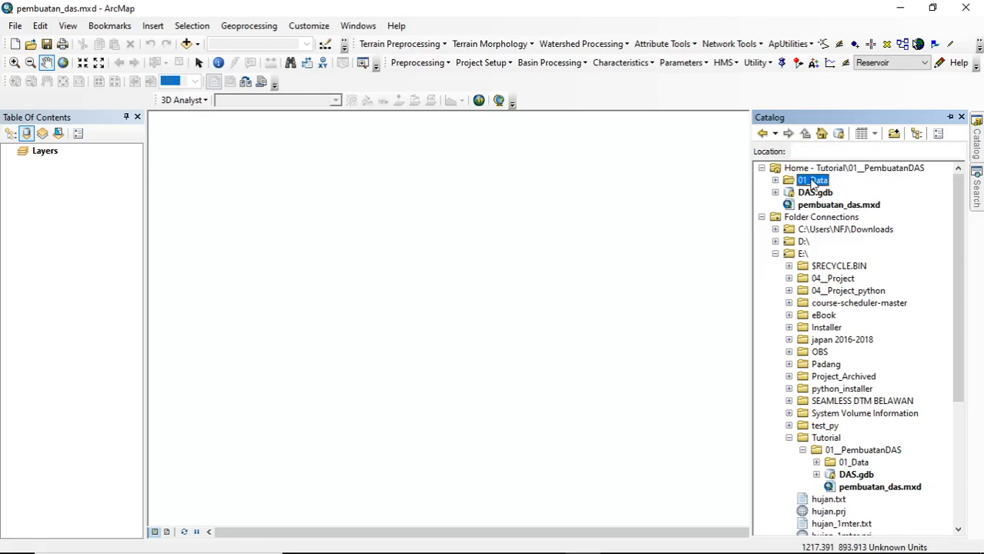
{"action": "left_click", "coordinate": [775, 180]}
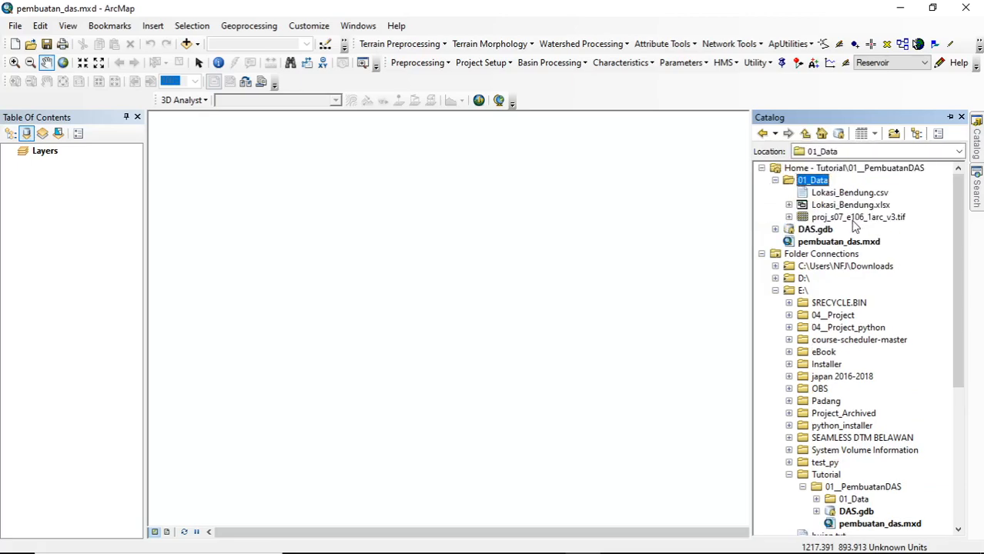
{"action": "left_click", "coordinate": [847, 223]}
{"action": "mouse_move", "coordinate": [847, 222]}
{"action": "left_mouse_down"}
{"action": "mouse_move", "coordinate": [485, 227]}
{"action": "mouse_move", "coordinate": [838, 216]}
{"action": "left_mouse_up"}
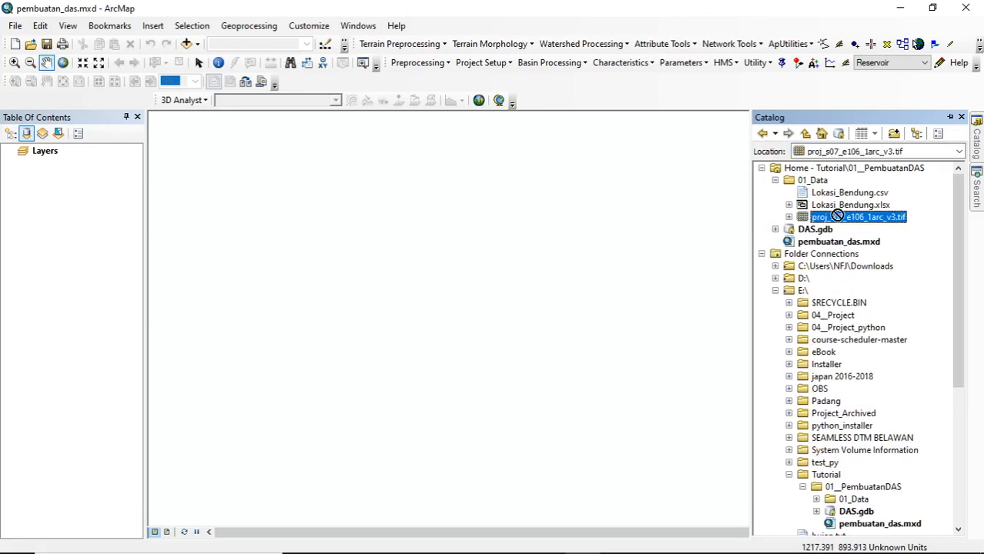
{"action": "mouse_move", "coordinate": [555, 553]}
{"action": "mouse_move", "coordinate": [370, 540]}
{"action": "left_click", "coordinate": [296, 488]}
{"action": "left_click_drag", "start_coordinate": [324, 231], "coordinate": [578, 357]}
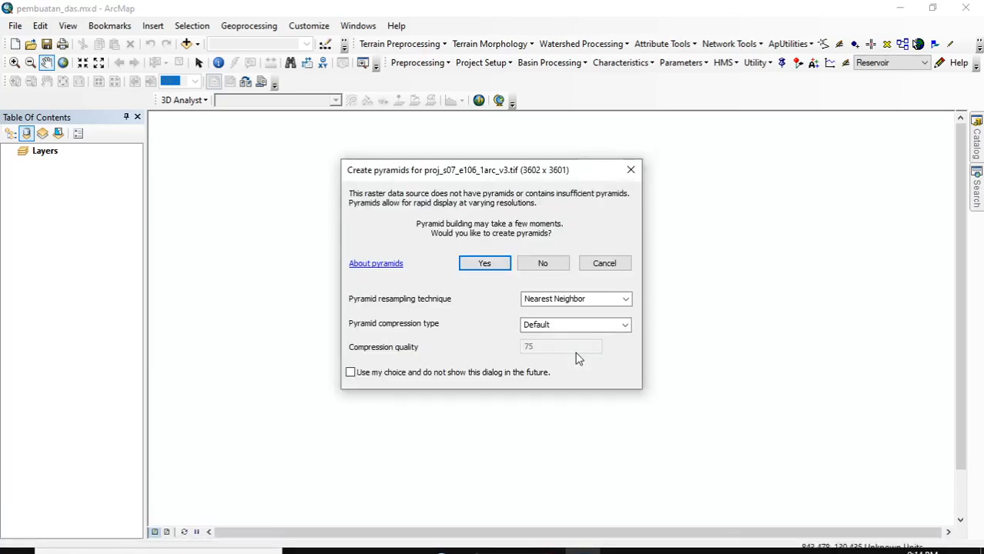
{"action": "left_click", "coordinate": [605, 263]}
{"action": "left_click", "coordinate": [547, 311]}
{"action": "right_click", "coordinate": [47, 152]}
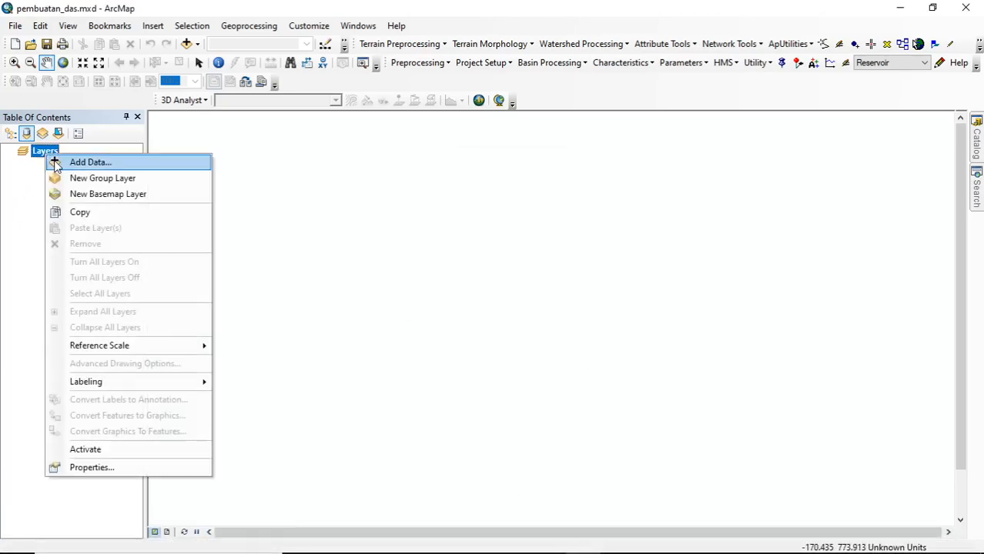
{"action": "left_click", "coordinate": [90, 162]}
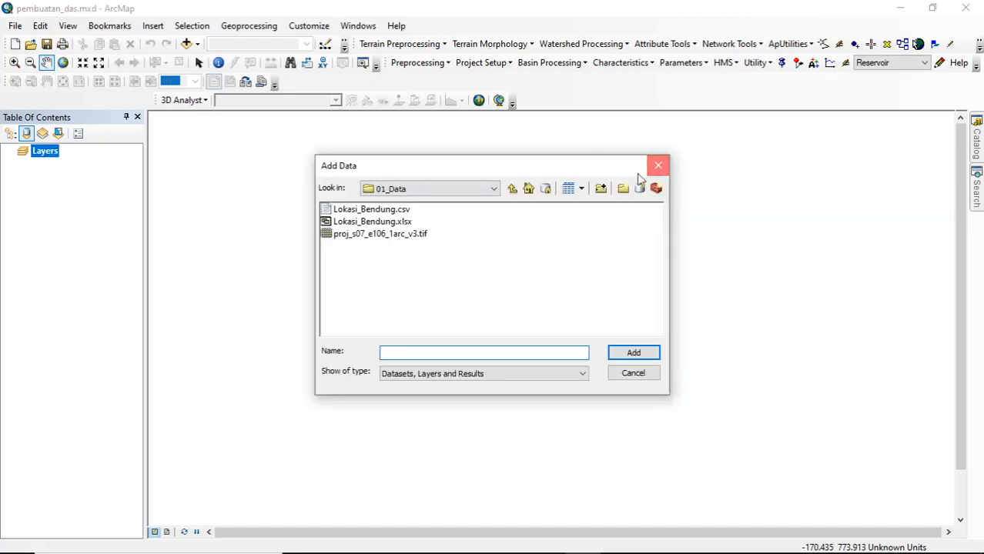
{"action": "left_click", "coordinate": [659, 167]}
{"action": "left_click", "coordinate": [199, 45]}
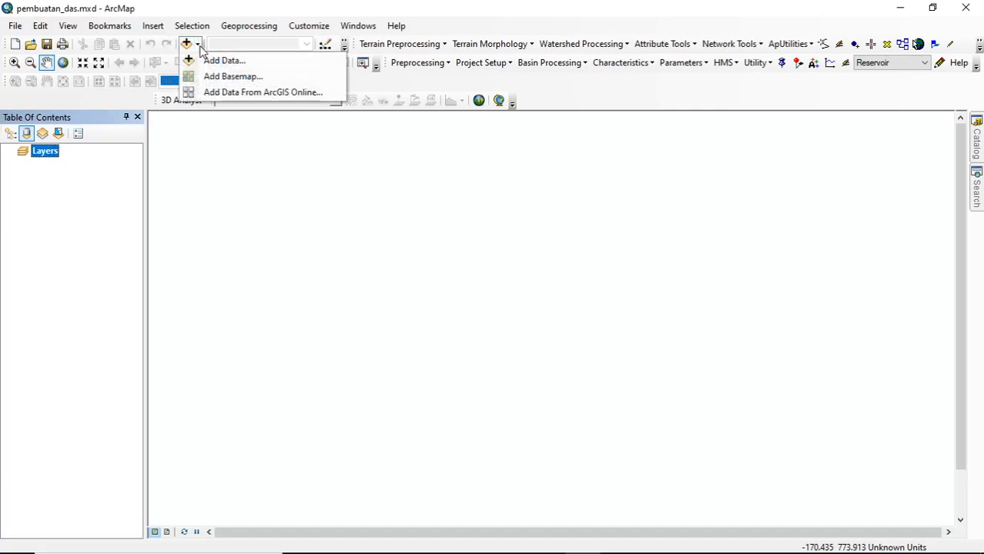
Step: Add the proj_s07_e106_1arc_v3.tif raster from 01_Data to the Layers data frame, building pyramids with Nearest Neighbor resampling and default compression
{"action": "right_click", "coordinate": [45, 152]}
{"action": "left_click", "coordinate": [77, 164]}
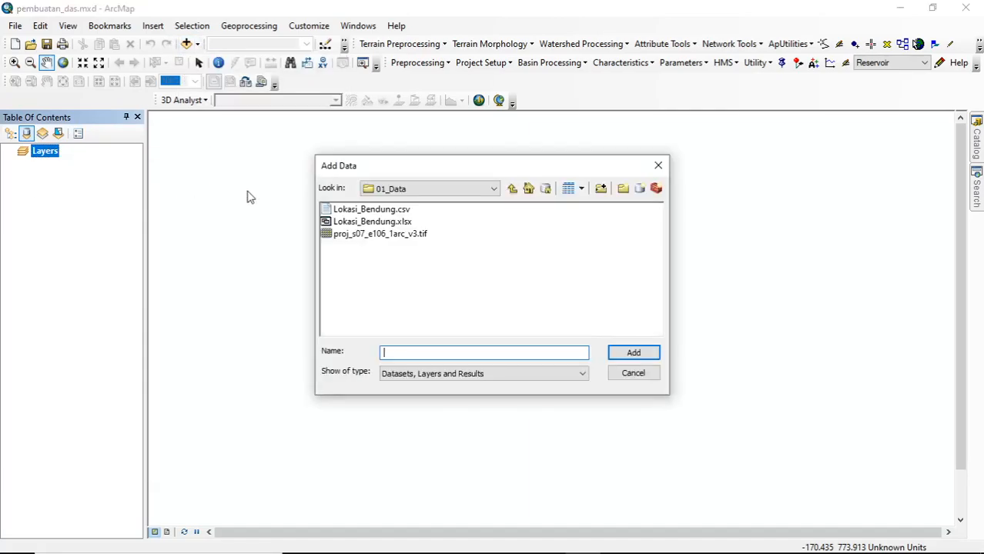
{"action": "left_click", "coordinate": [378, 233]}
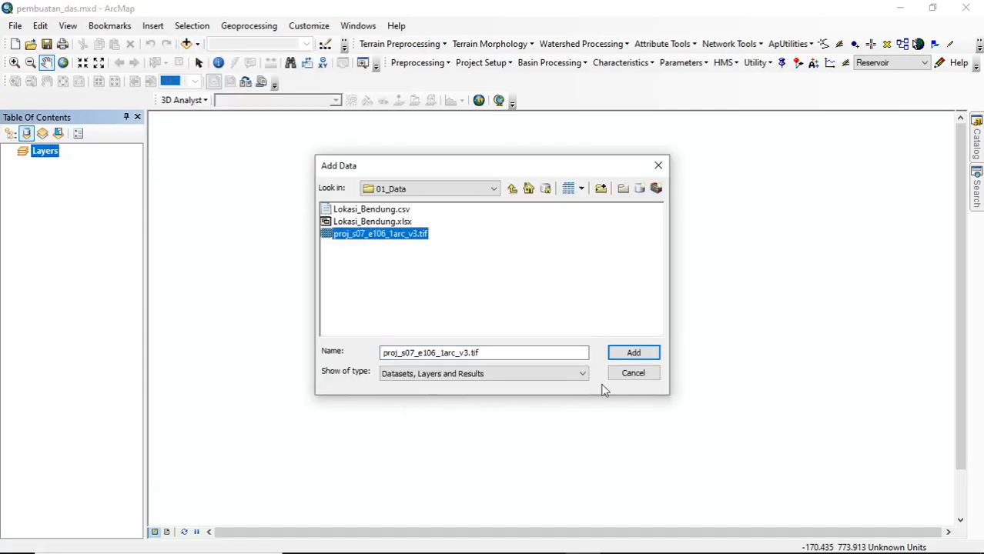
{"action": "left_click", "coordinate": [631, 355]}
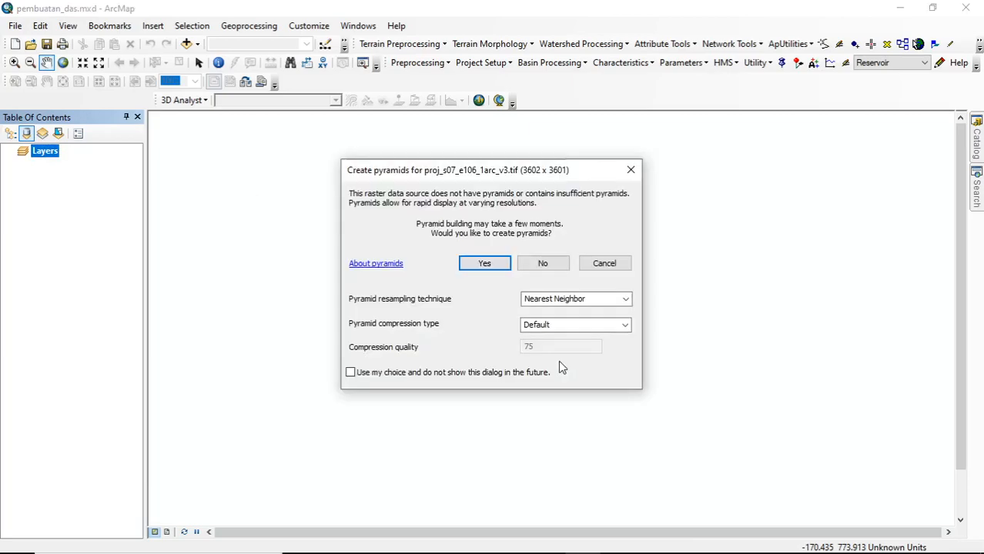
{"action": "left_click", "coordinate": [486, 265]}
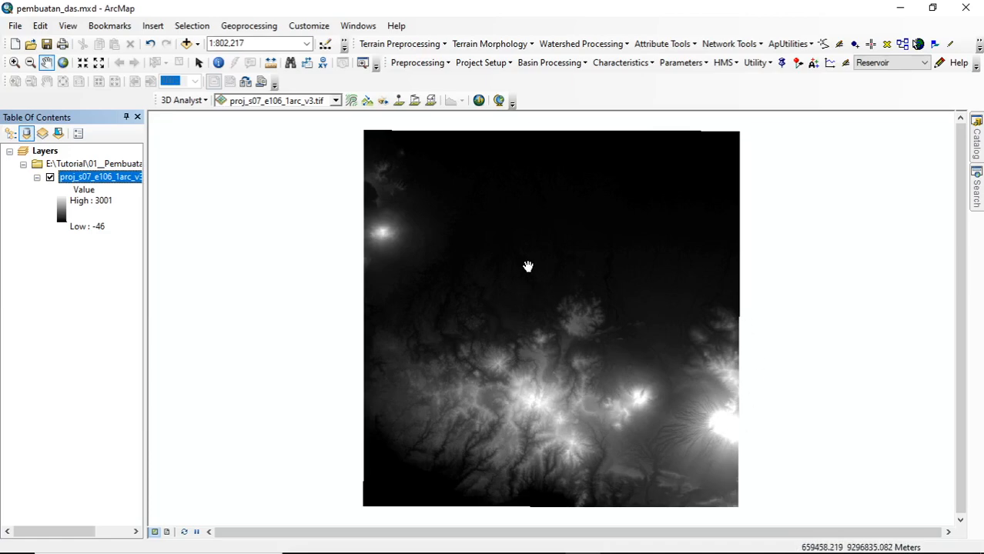
{"action": "left_click_drag", "start_coordinate": [630, 359], "coordinate": [559, 356]}
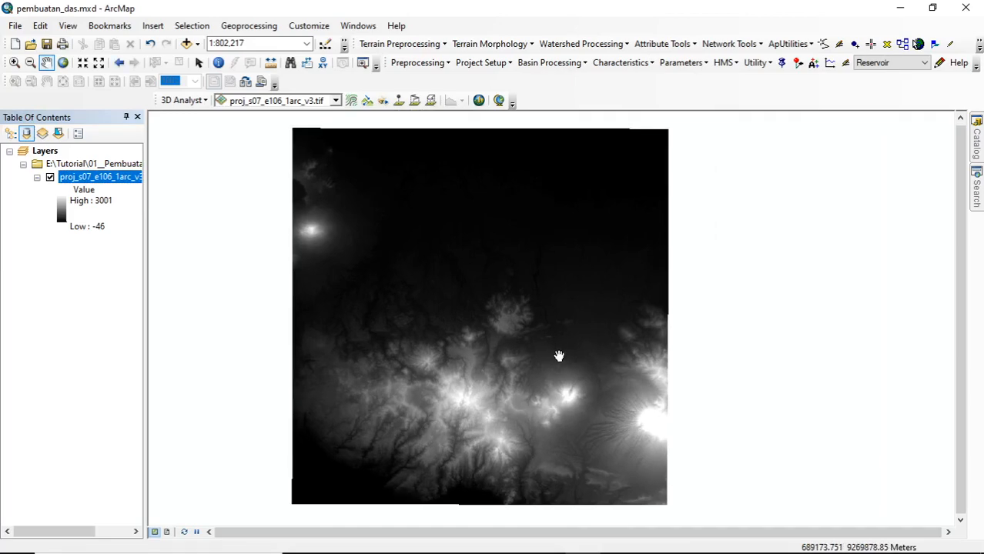
{"action": "left_click", "coordinate": [438, 46]}
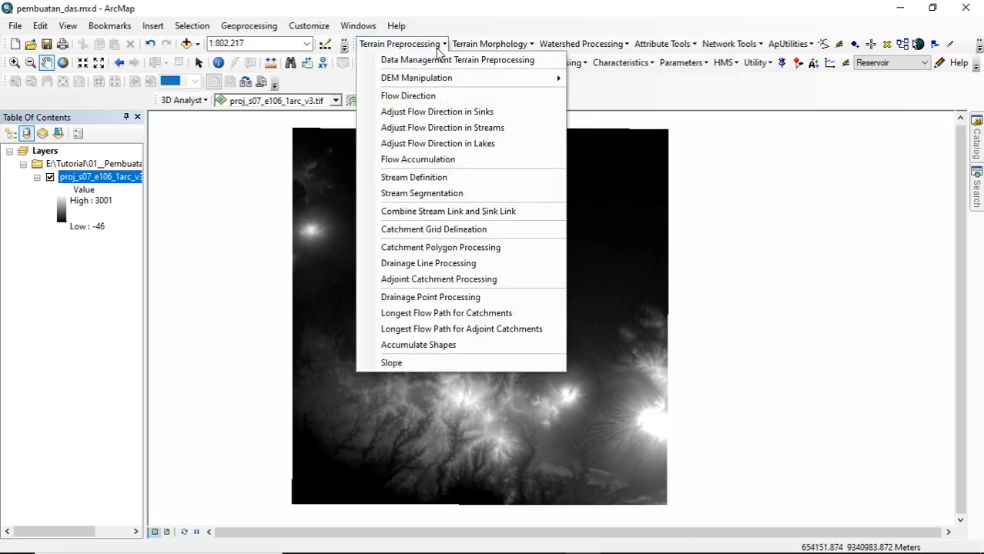
{"action": "mouse_move", "coordinate": [451, 82]}
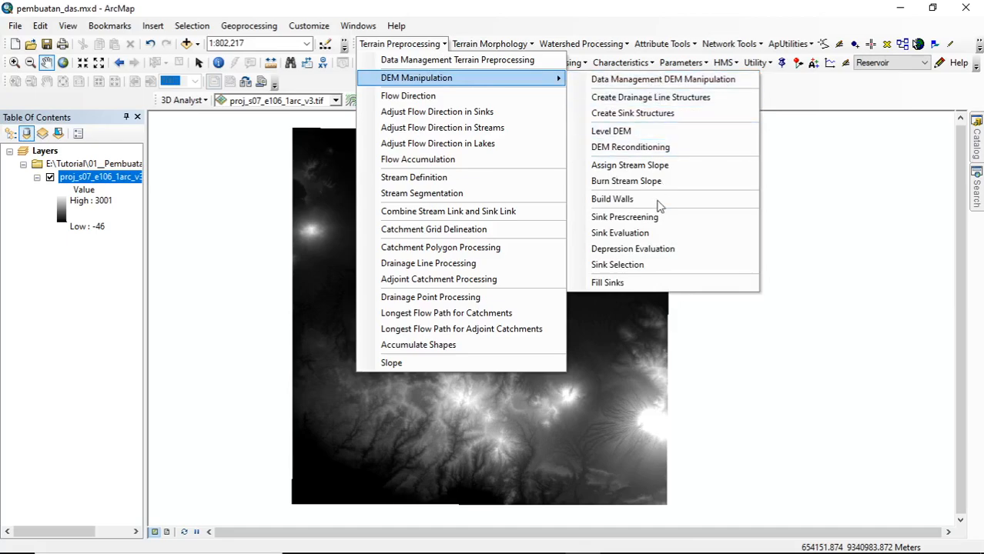
{"action": "left_click", "coordinate": [528, 13]}
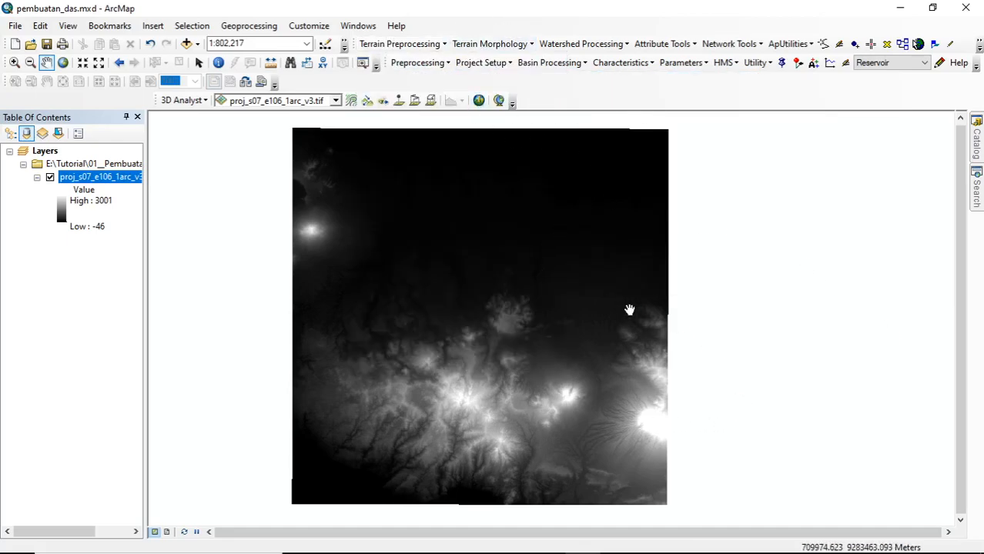
Step: Run Fill Sinks on the DEM raster with the Fill All method, outputting the Hydro DEM as Fil, and turn on the Fil layer
{"action": "left_click", "coordinate": [400, 44]}
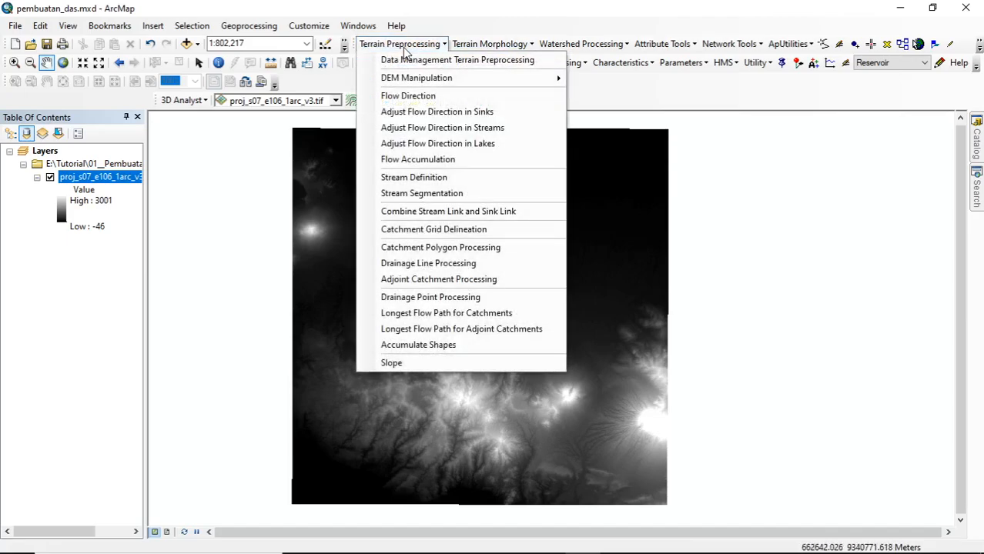
{"action": "mouse_move", "coordinate": [421, 80]}
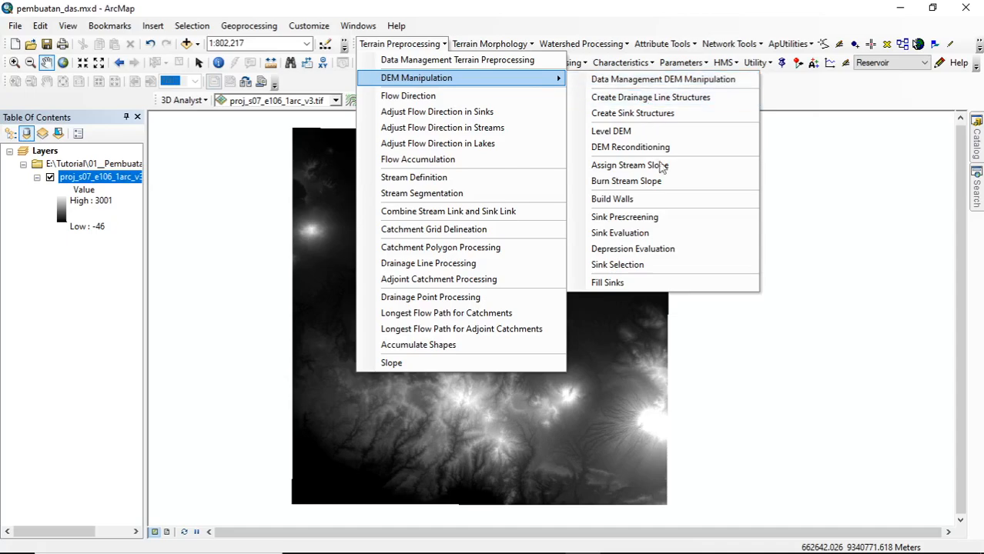
{"action": "left_click", "coordinate": [616, 283]}
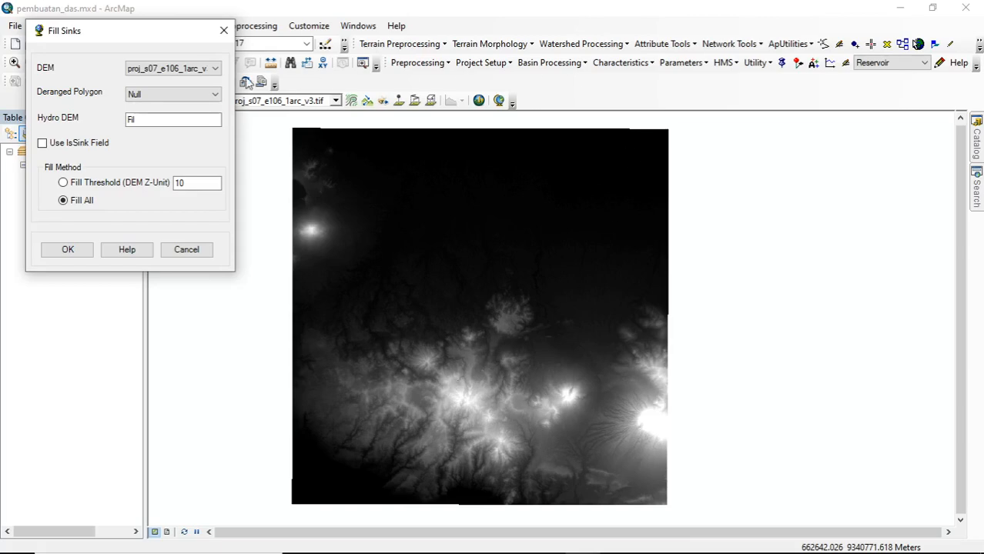
{"action": "left_click", "coordinate": [53, 251]}
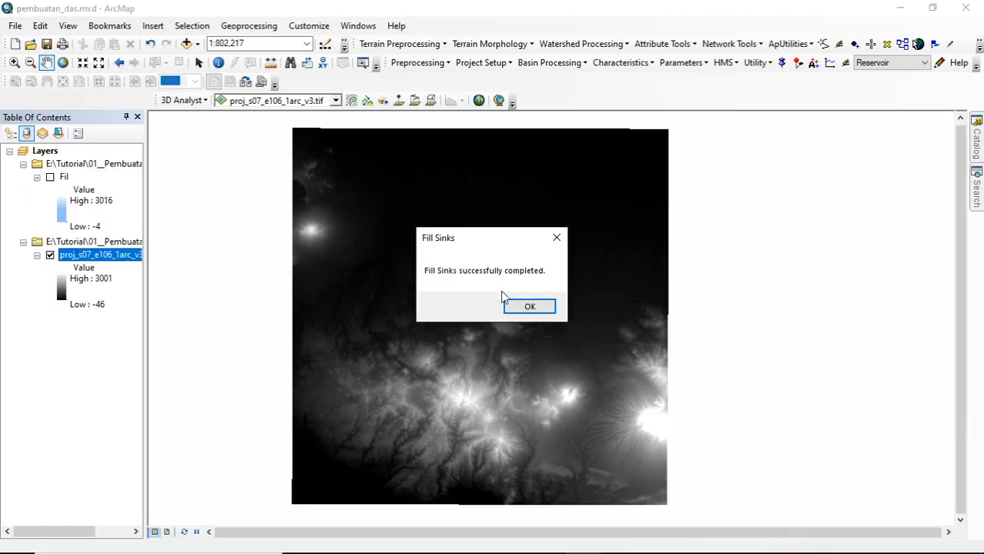
{"action": "left_click", "coordinate": [528, 306]}
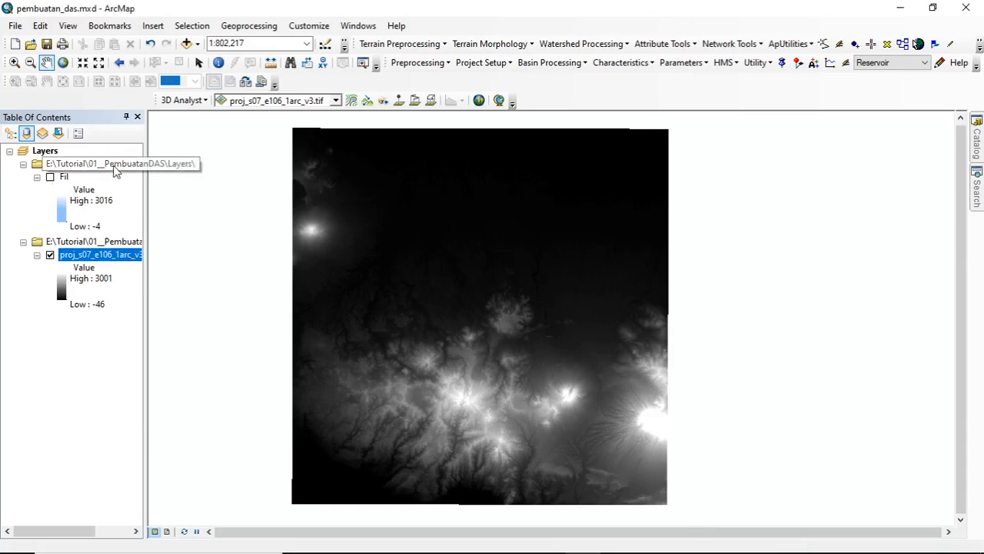
{"action": "left_click", "coordinate": [50, 177]}
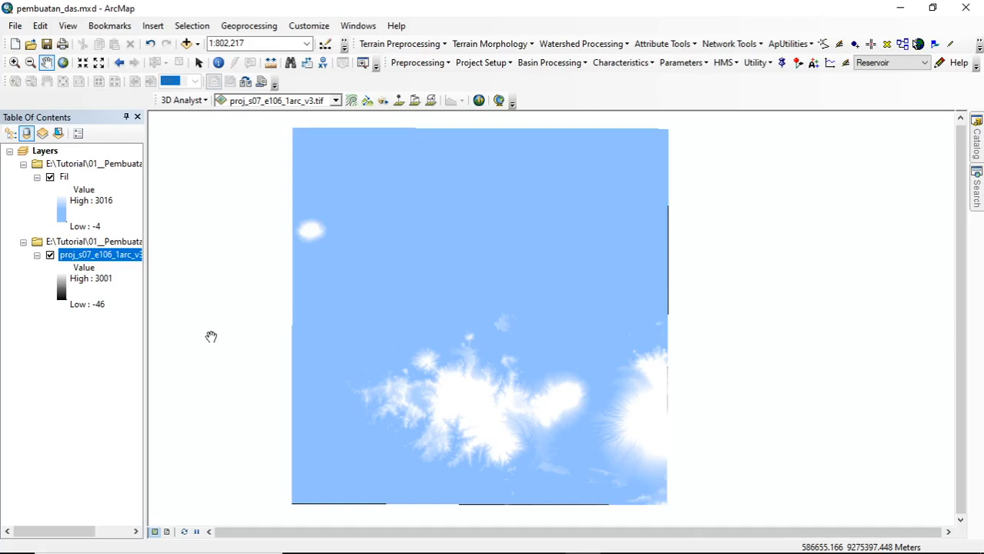
Step: Run Flow Direction on the filled DEM to generate the flow direction grid Fdr
{"action": "left_click", "coordinate": [426, 49]}
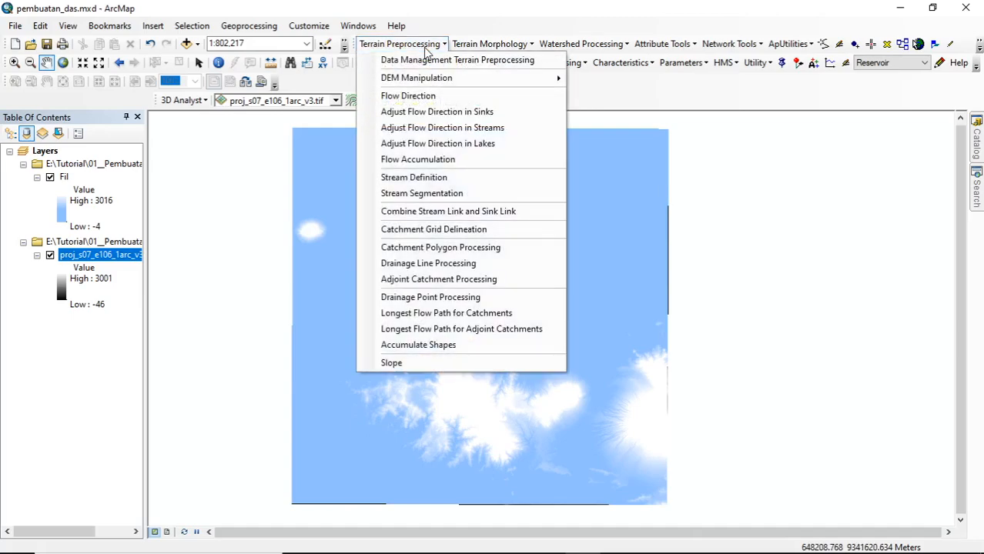
{"action": "left_click", "coordinate": [412, 98]}
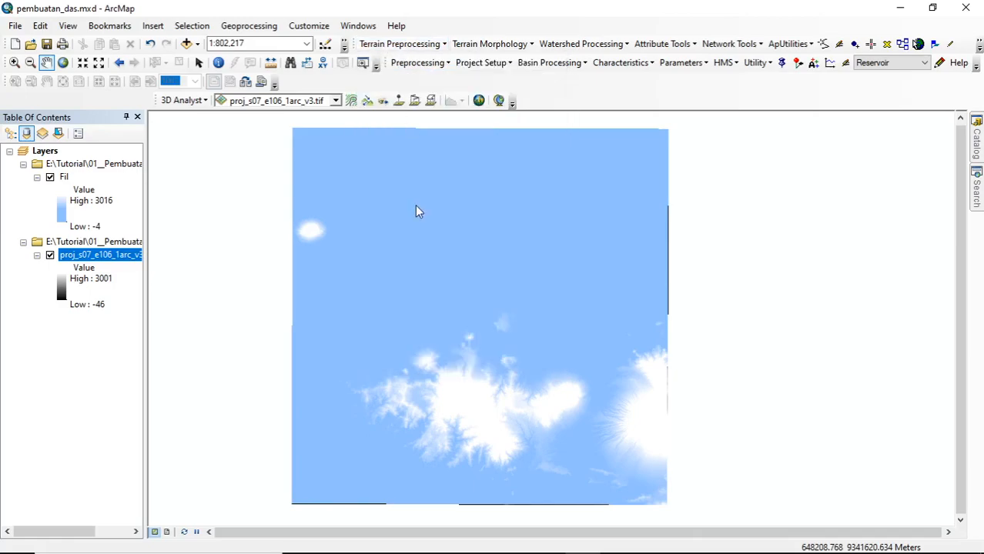
{"action": "left_click", "coordinate": [108, 152]}
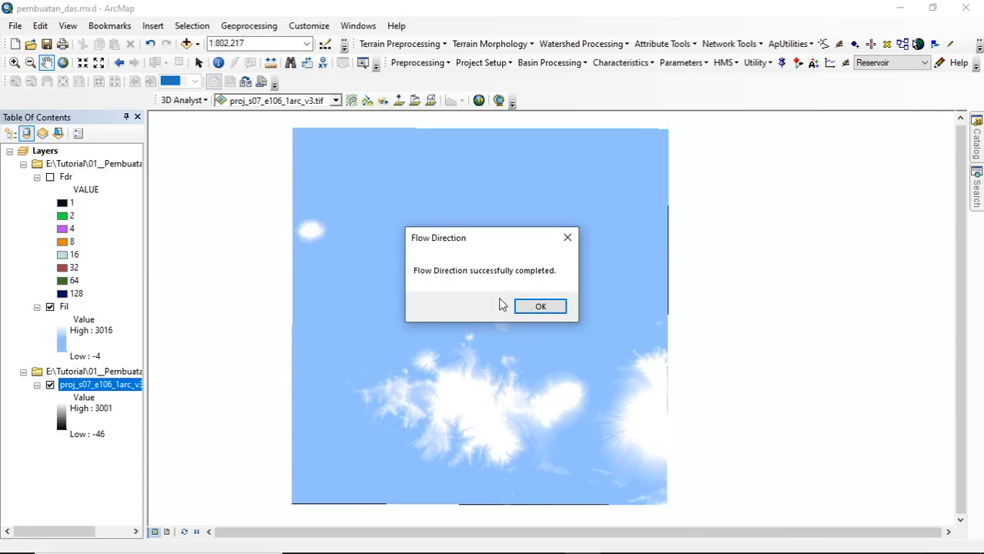
{"action": "left_click", "coordinate": [528, 307]}
Step: Turn on the Fdr layer and keep its legend expanded to review the direction values
{"action": "left_click", "coordinate": [37, 177]}
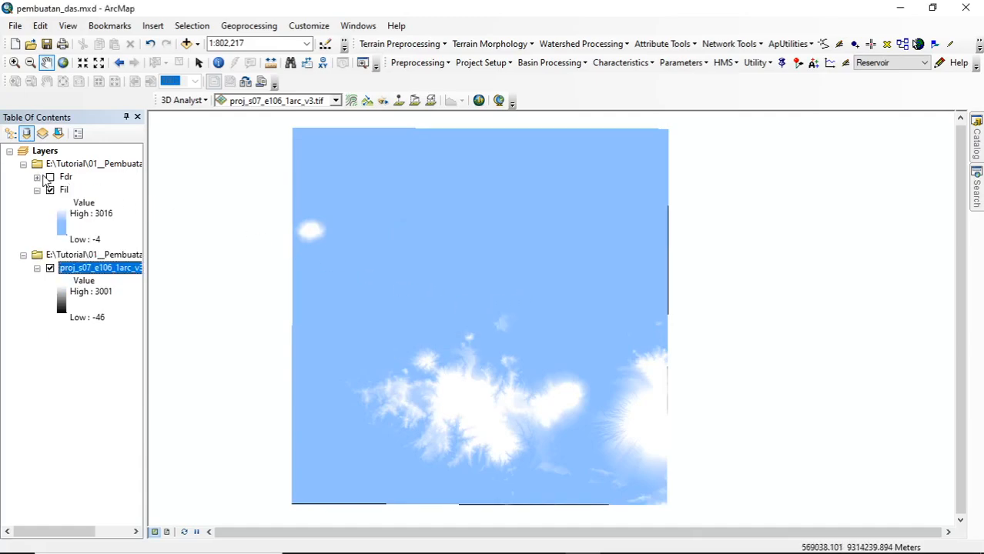
{"action": "left_click", "coordinate": [50, 181]}
{"action": "left_click", "coordinate": [50, 178]}
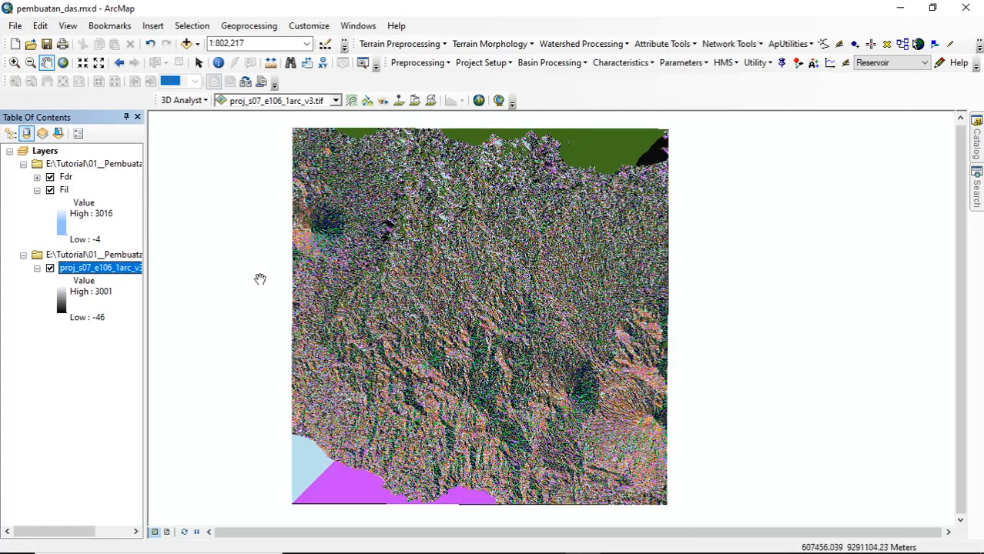
{"action": "left_click", "coordinate": [37, 177]}
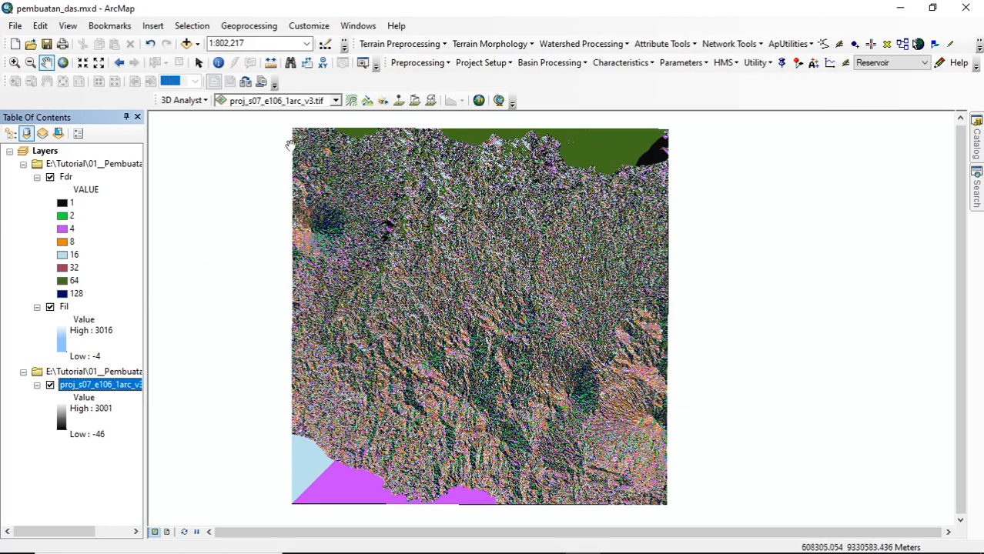
Step: Run Flow Accumulation with Fdr as the flow direction grid and Fac as the output grid
{"action": "left_click", "coordinate": [399, 44]}
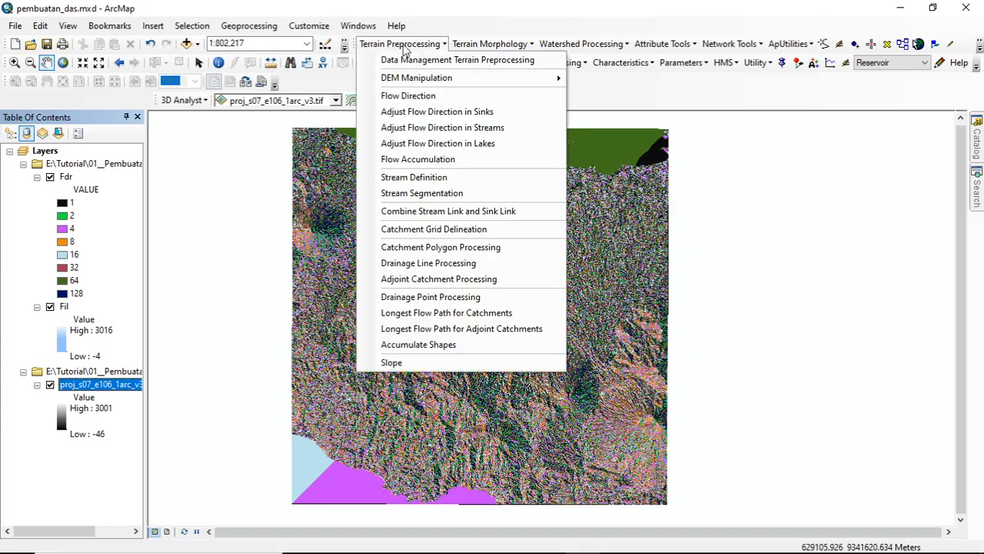
{"action": "left_click", "coordinate": [416, 160]}
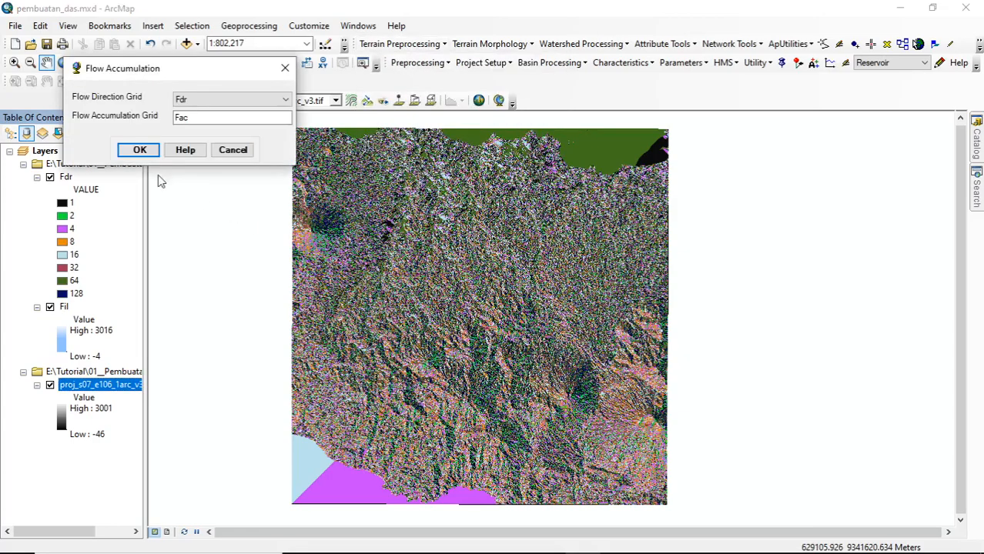
{"action": "left_click", "coordinate": [140, 150]}
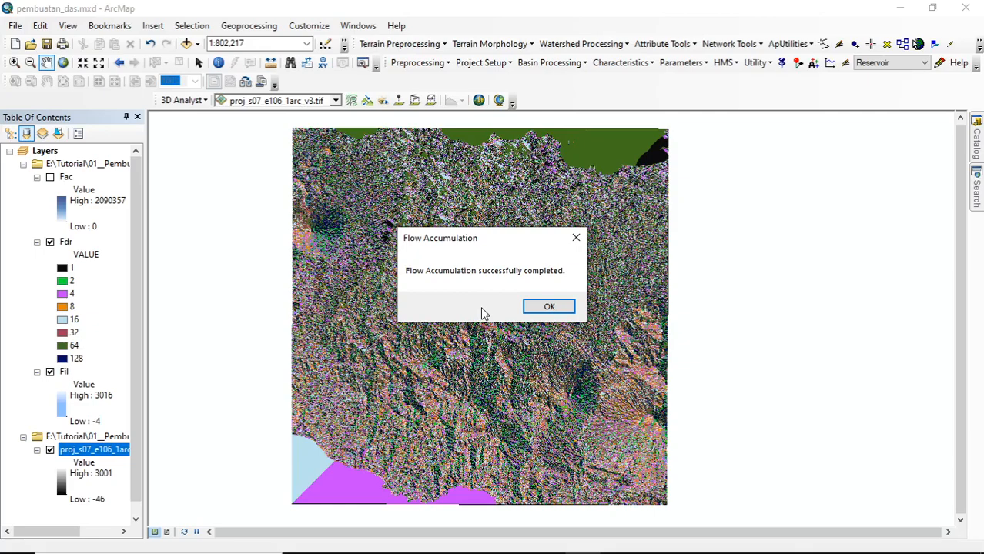
{"action": "left_click", "coordinate": [574, 308]}
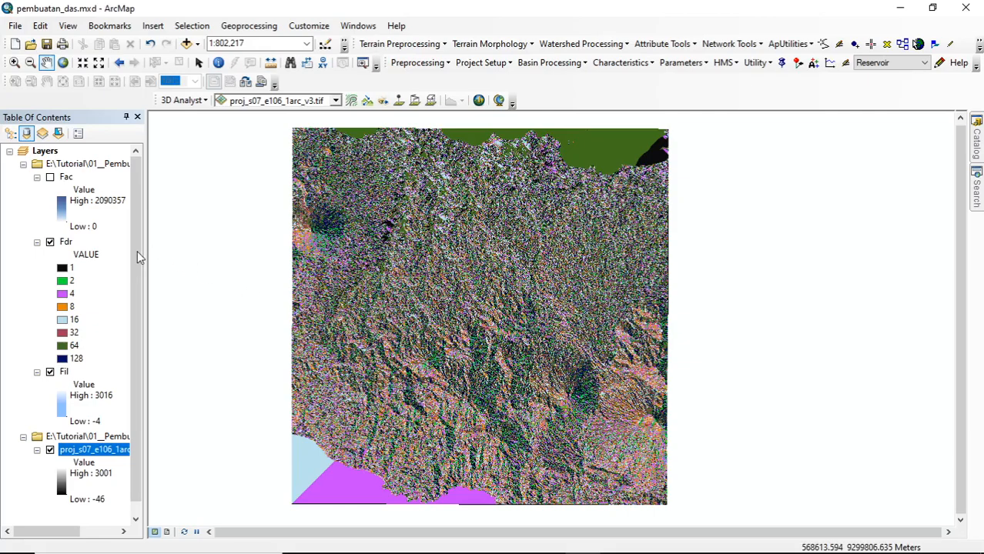
Step: Turn on the Fac layer and examine the flow accumulation lines up close and over the full extent
{"action": "left_click", "coordinate": [50, 177]}
{"action": "scroll", "coordinate": [471, 269], "scroll_direction": "up", "scroll_amount": 3}
{"action": "scroll", "coordinate": [487, 331], "scroll_direction": "up", "scroll_amount": 2}
{"action": "scroll", "coordinate": [487, 331], "scroll_direction": "down", "scroll_amount": 2}
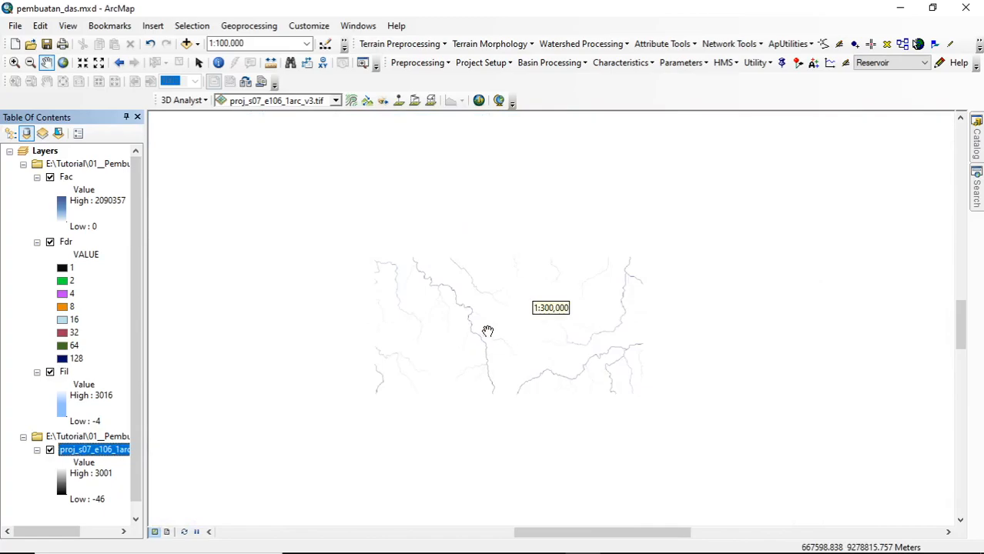
{"action": "scroll", "coordinate": [488, 331], "scroll_direction": "down", "scroll_amount": 2}
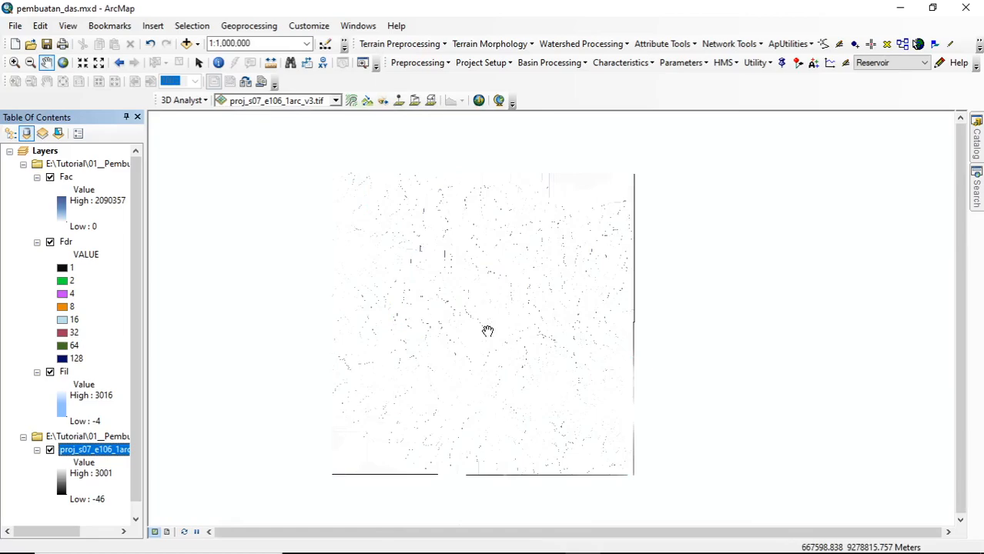
Step: Run Stream Definition on the Fac grid with a stream threshold area of 5 square km and Str as the output grid
{"action": "left_click", "coordinate": [400, 43]}
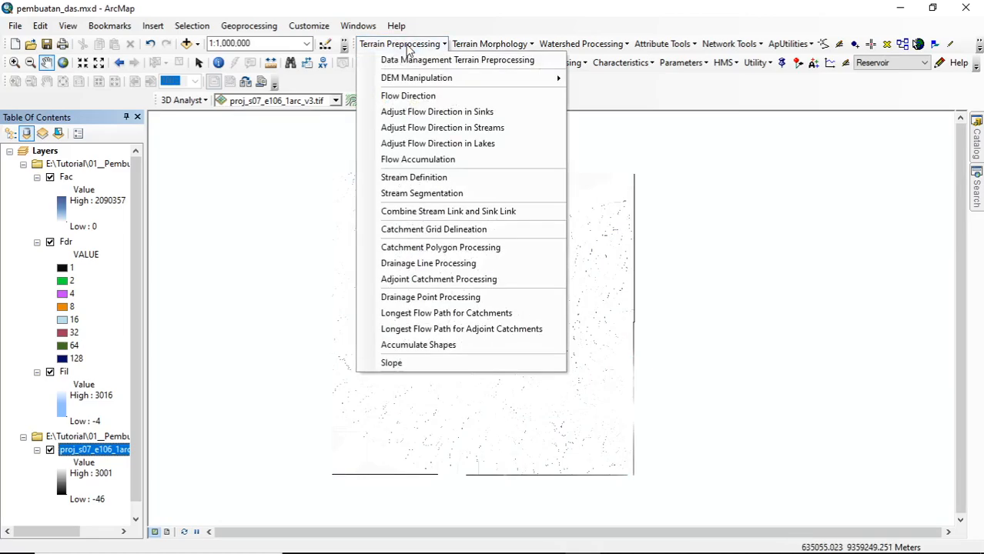
{"action": "left_click", "coordinate": [428, 178]}
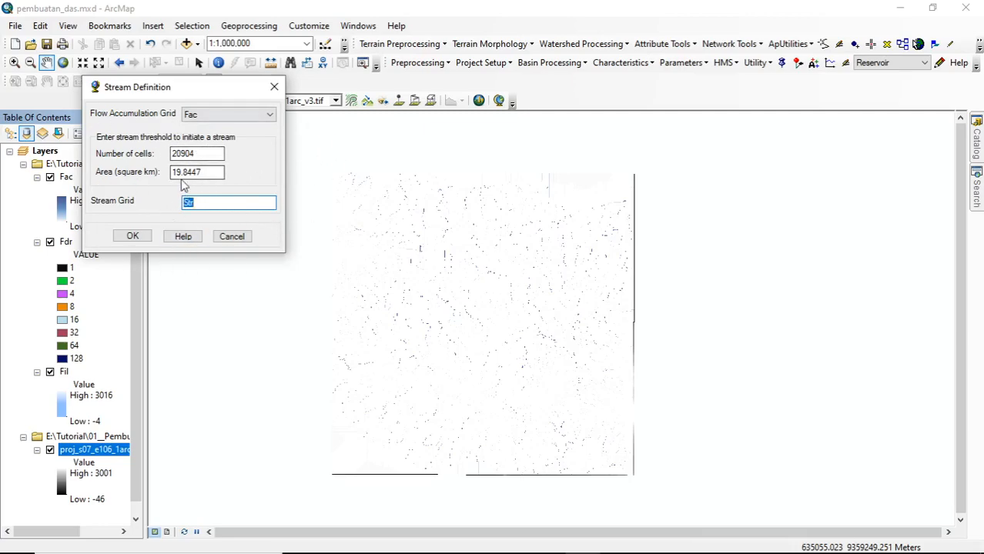
{"action": "double_click", "coordinate": [212, 172]}
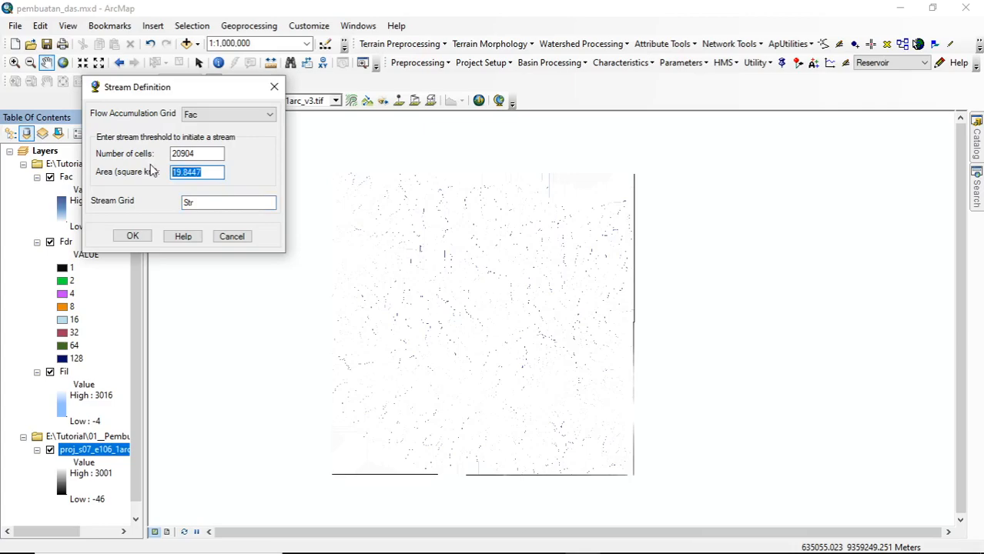
{"action": "key", "text": "BackSpace"}
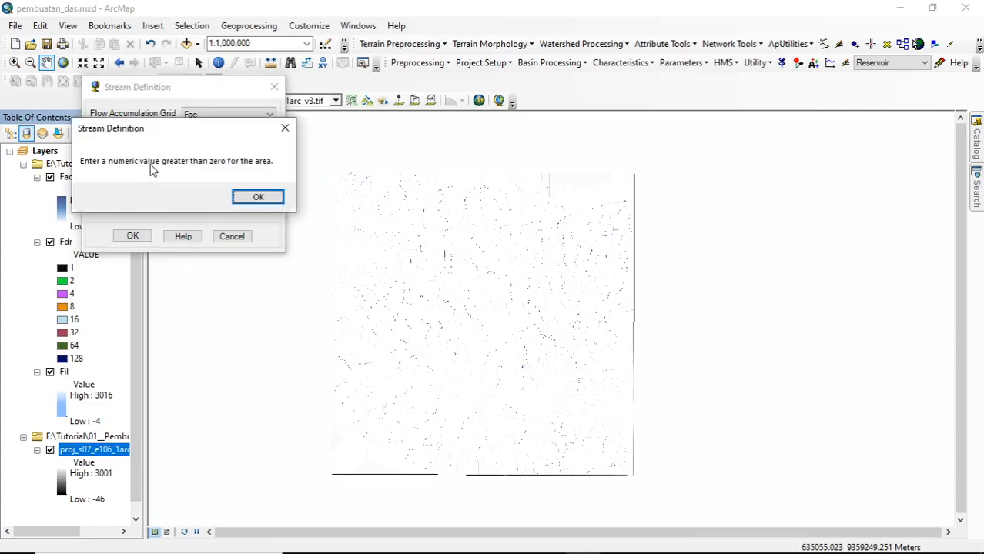
{"action": "left_click", "coordinate": [258, 197]}
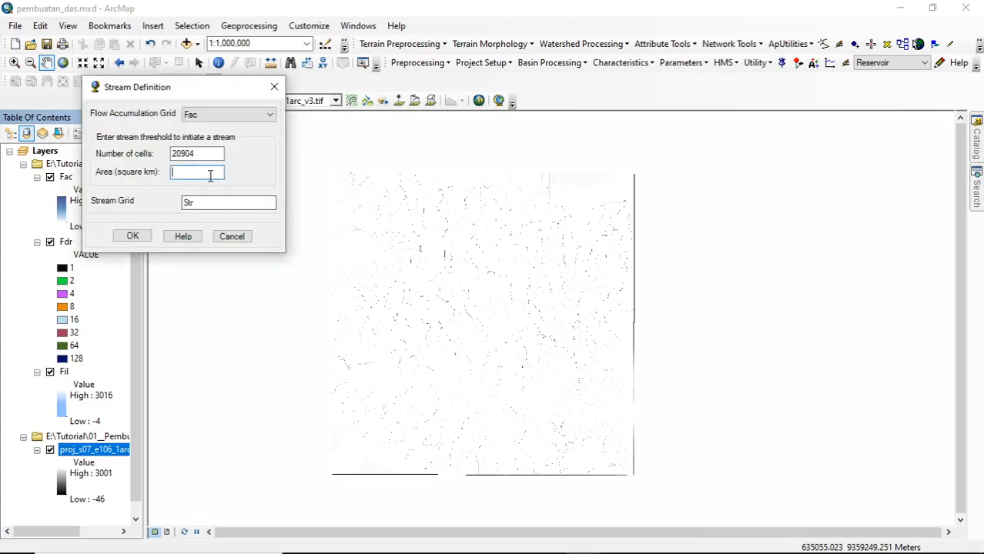
{"action": "type", "text": "5"}
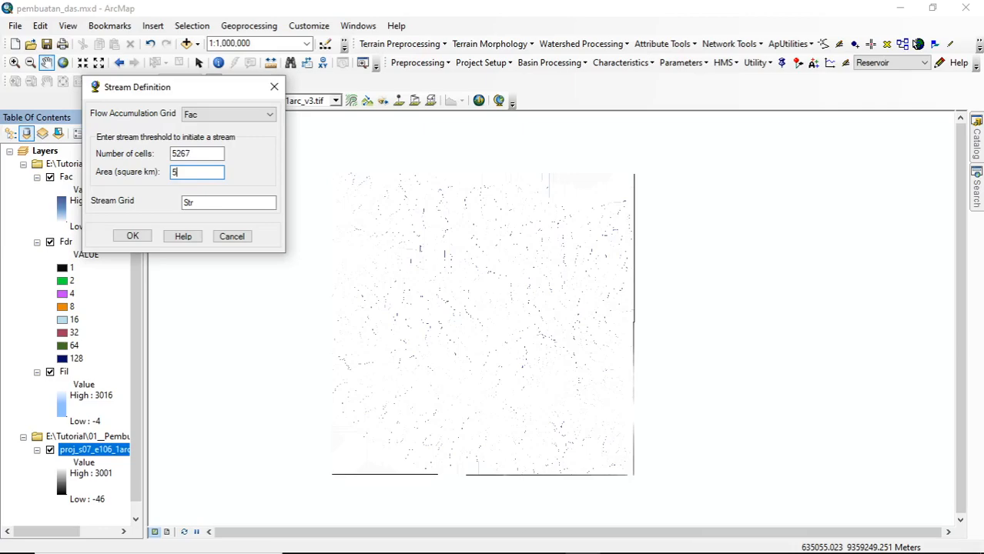
{"action": "left_click", "coordinate": [137, 236]}
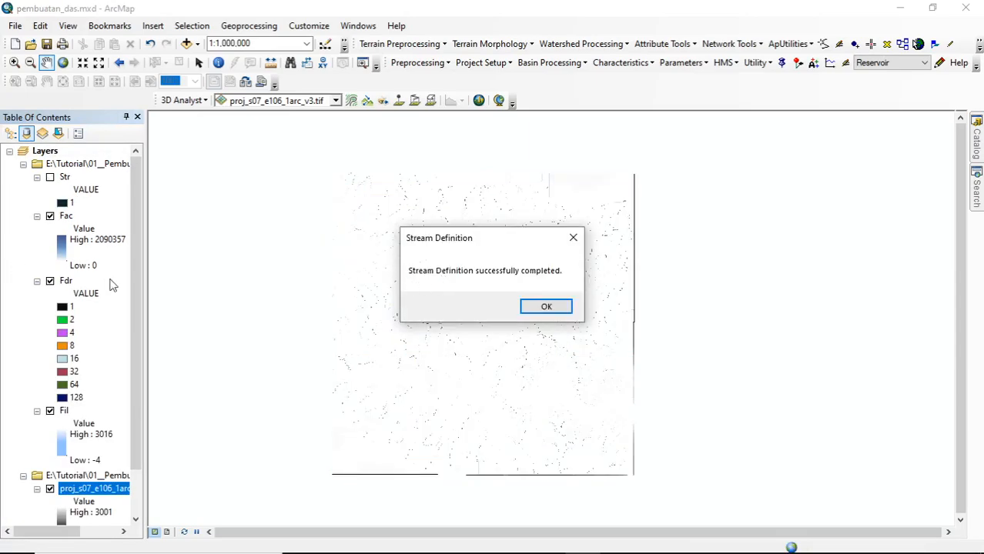
{"action": "left_click", "coordinate": [546, 307]}
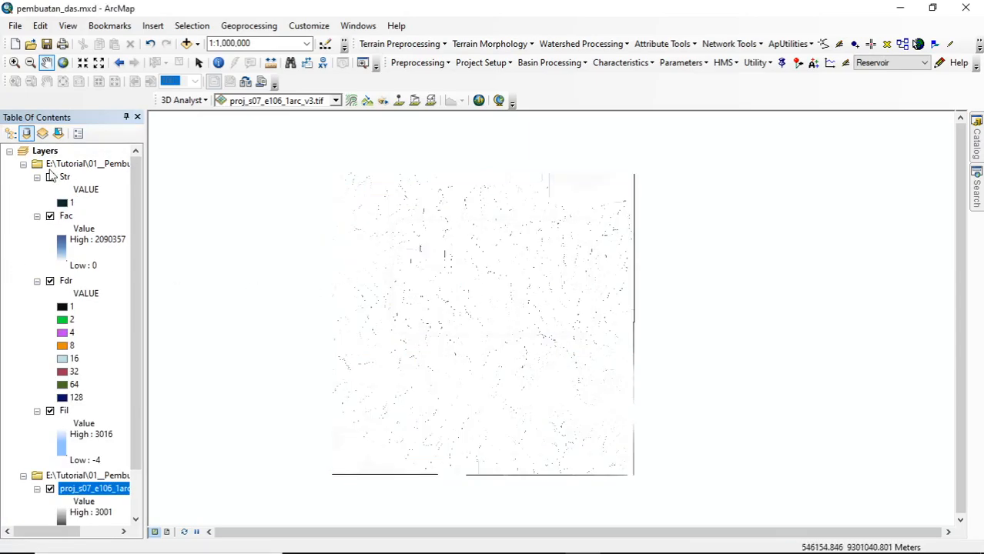
Step: Turn on the Str layer and compare its streams with the flow accumulation lines at close range
{"action": "left_click", "coordinate": [51, 177]}
{"action": "scroll", "coordinate": [500, 299], "scroll_direction": "up", "scroll_amount": 1}
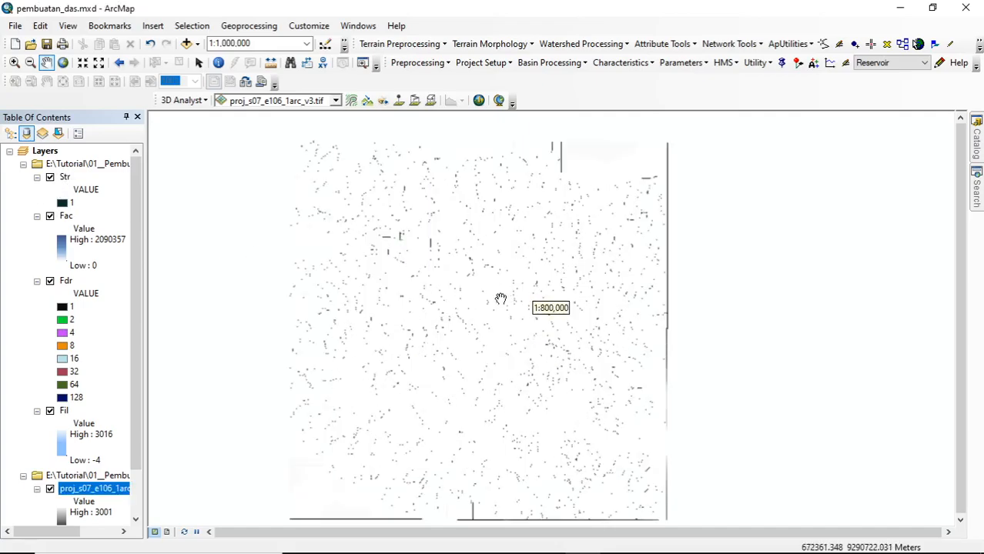
{"action": "scroll", "coordinate": [500, 298], "scroll_direction": "up", "scroll_amount": 10}
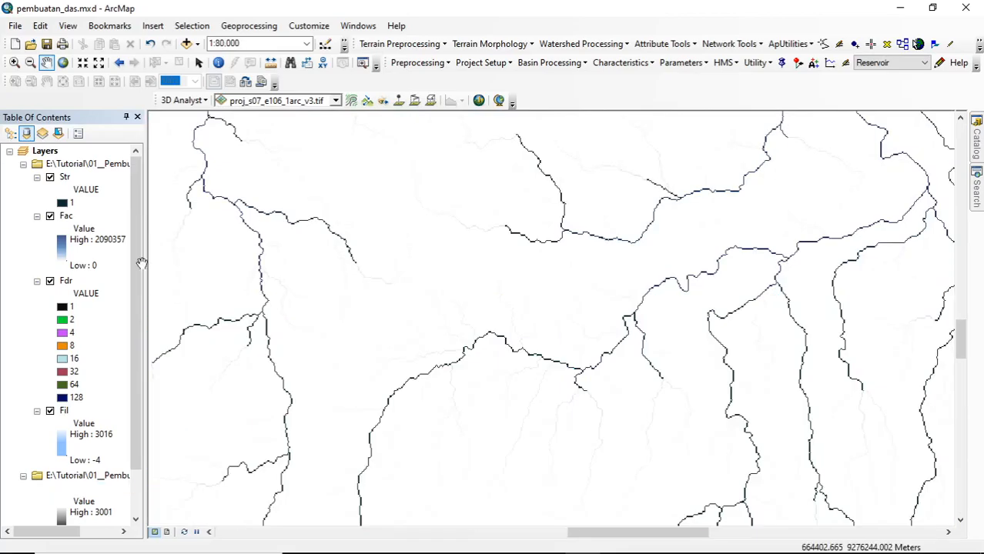
{"action": "left_click", "coordinate": [50, 177]}
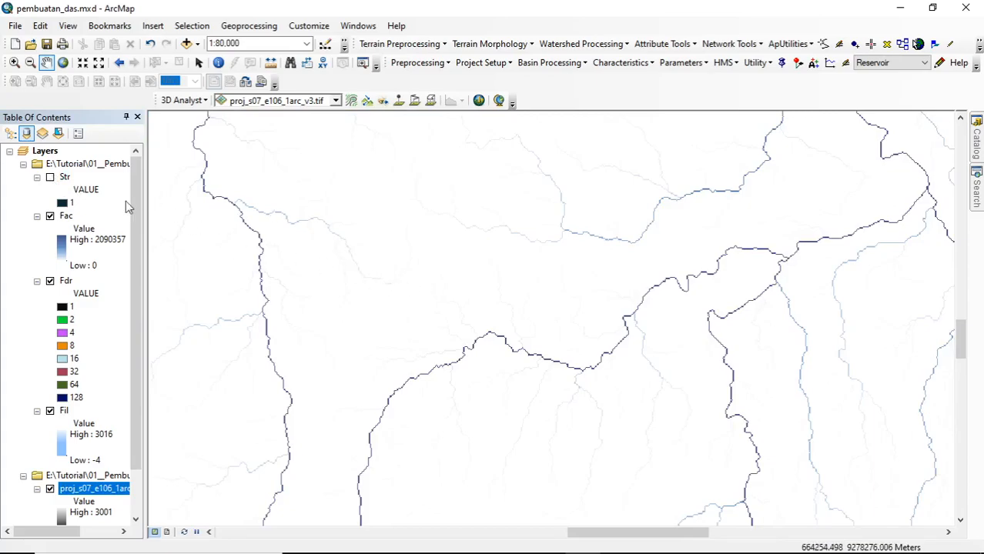
{"action": "left_click", "coordinate": [50, 182]}
{"action": "left_click", "coordinate": [50, 177]}
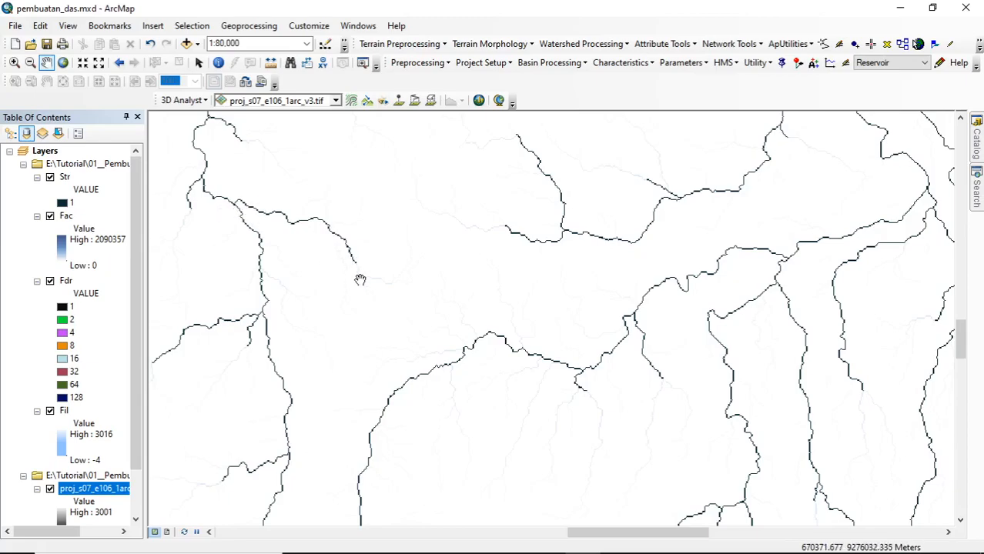
{"action": "scroll", "coordinate": [358, 273], "scroll_direction": "down", "scroll_amount": 2}
{"action": "scroll", "coordinate": [358, 268], "scroll_direction": "up", "scroll_amount": 2}
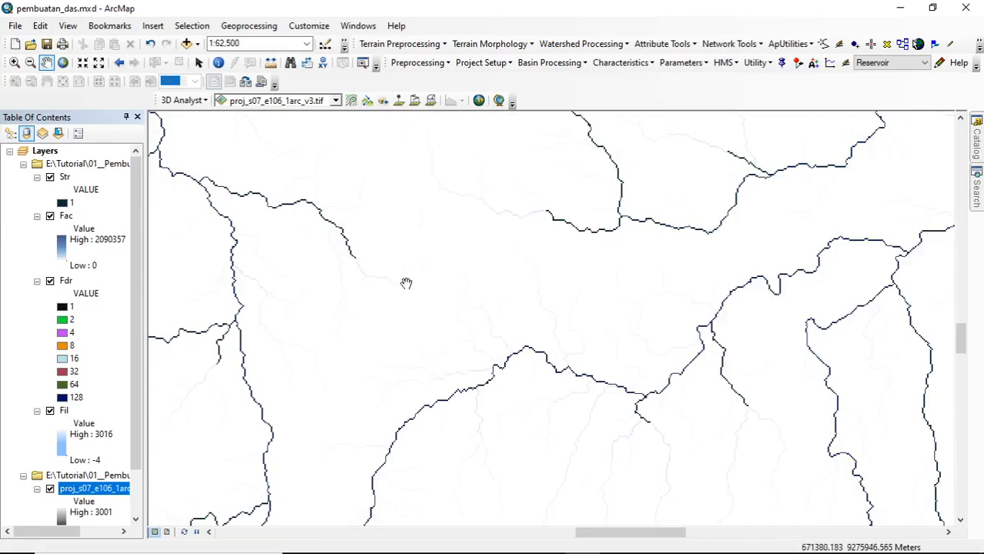
{"action": "scroll", "coordinate": [406, 284], "scroll_direction": "up", "scroll_amount": 4}
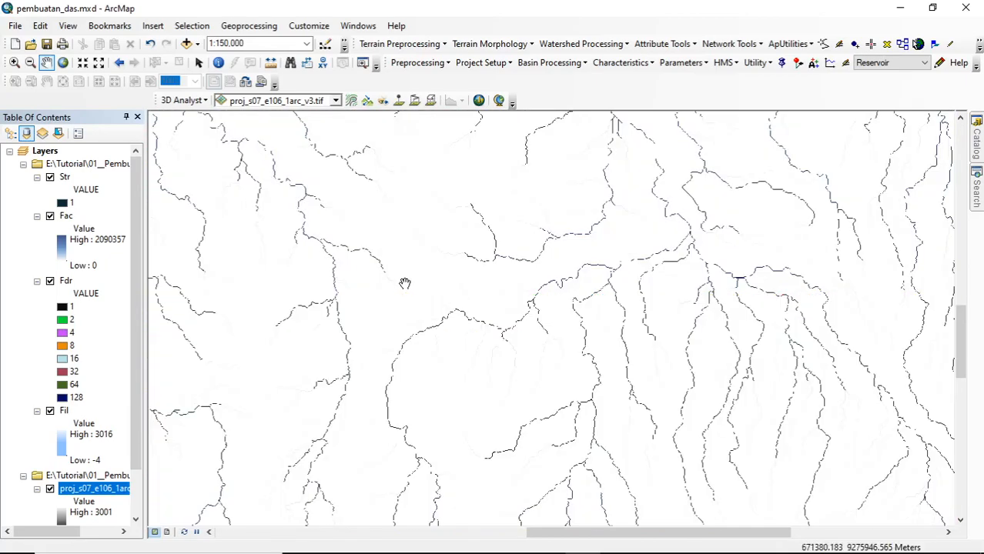
Step: Run Stream Segmentation with Fdr, Str, Null sink grids and StrLnk as the output grid, and turn on the StrLnk layer
{"action": "left_click", "coordinate": [404, 45]}
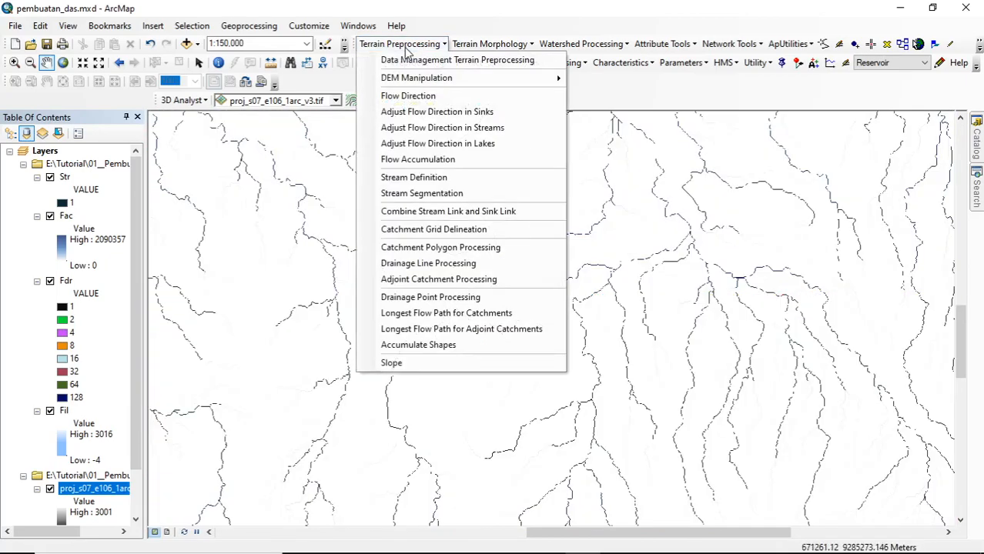
{"action": "left_click", "coordinate": [425, 194]}
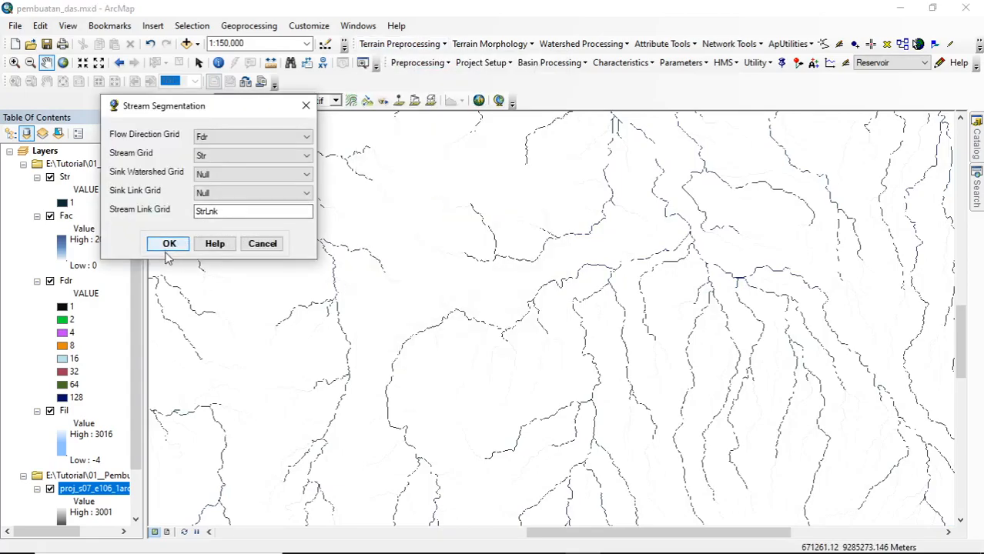
{"action": "left_click", "coordinate": [169, 244]}
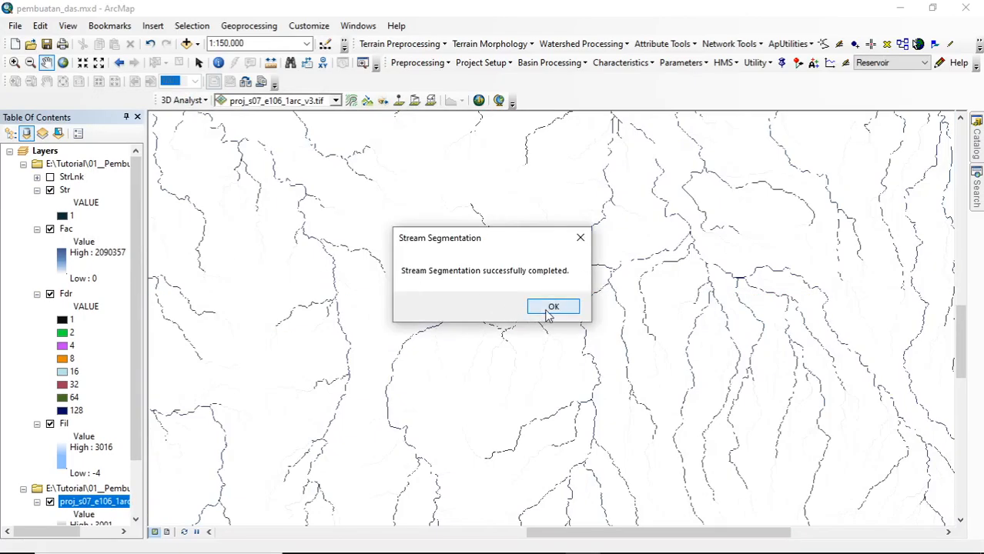
{"action": "left_click", "coordinate": [548, 306]}
{"action": "left_click", "coordinate": [50, 177]}
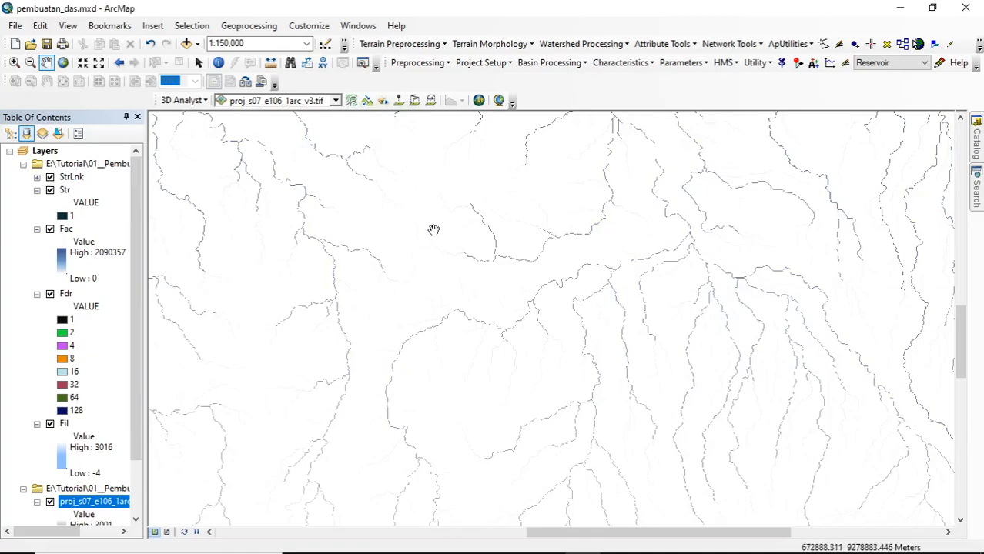
{"action": "scroll", "coordinate": [427, 233], "scroll_direction": "up", "scroll_amount": 2}
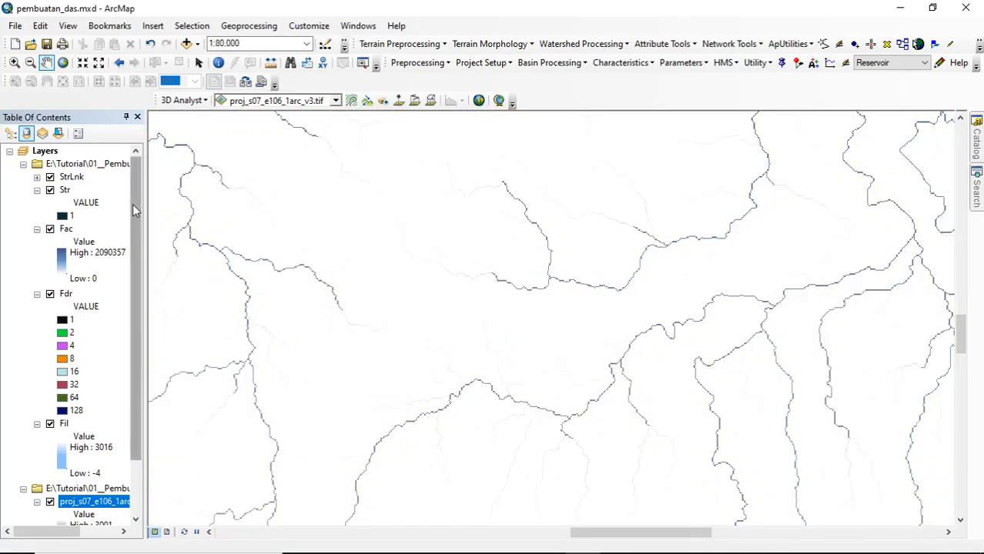
Step: Run Catchment Grid Delineation to generate the Cat grid, and turn on the Cat layer to view the catchments
{"action": "left_click", "coordinate": [414, 45]}
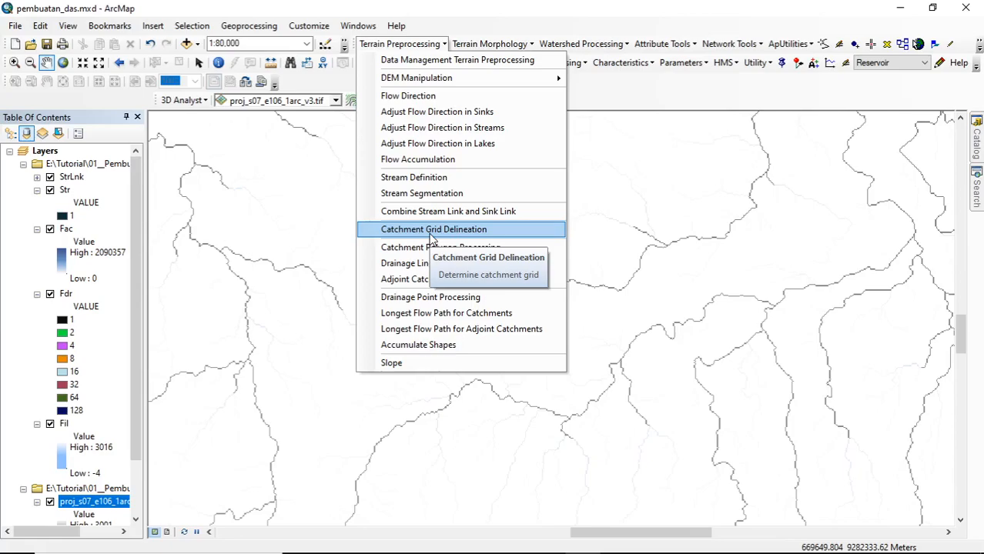
{"action": "left_click", "coordinate": [430, 229]}
{"action": "left_click", "coordinate": [190, 228]}
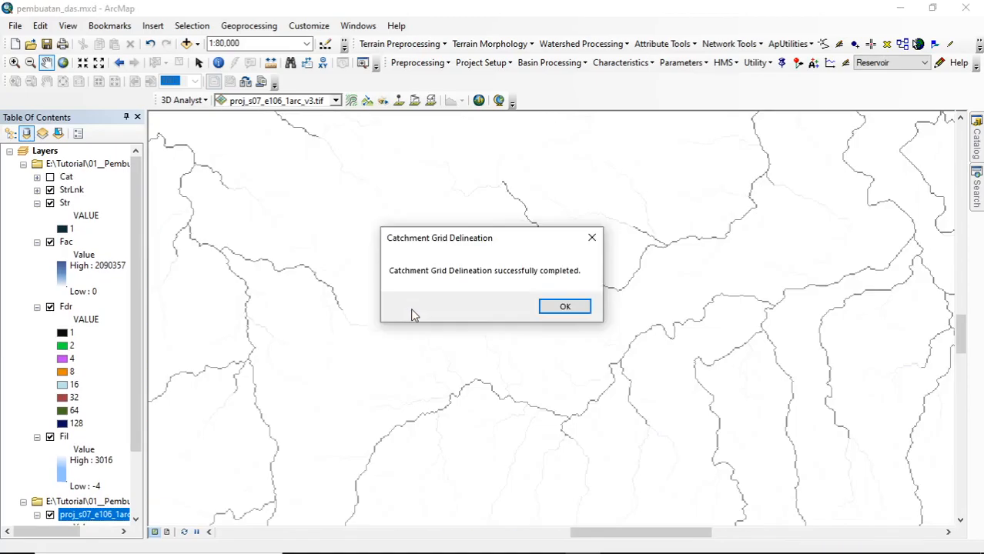
{"action": "left_click", "coordinate": [561, 307]}
{"action": "scroll", "coordinate": [523, 339], "scroll_direction": "up", "scroll_amount": 4}
{"action": "scroll", "coordinate": [522, 339], "scroll_direction": "up", "scroll_amount": 3}
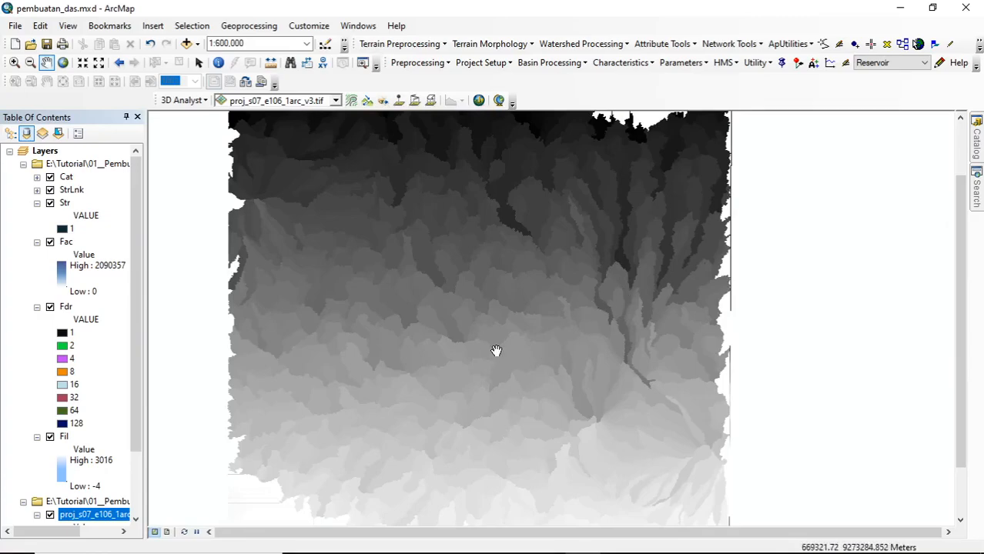
{"action": "scroll", "coordinate": [549, 382], "scroll_direction": "down", "scroll_amount": 2}
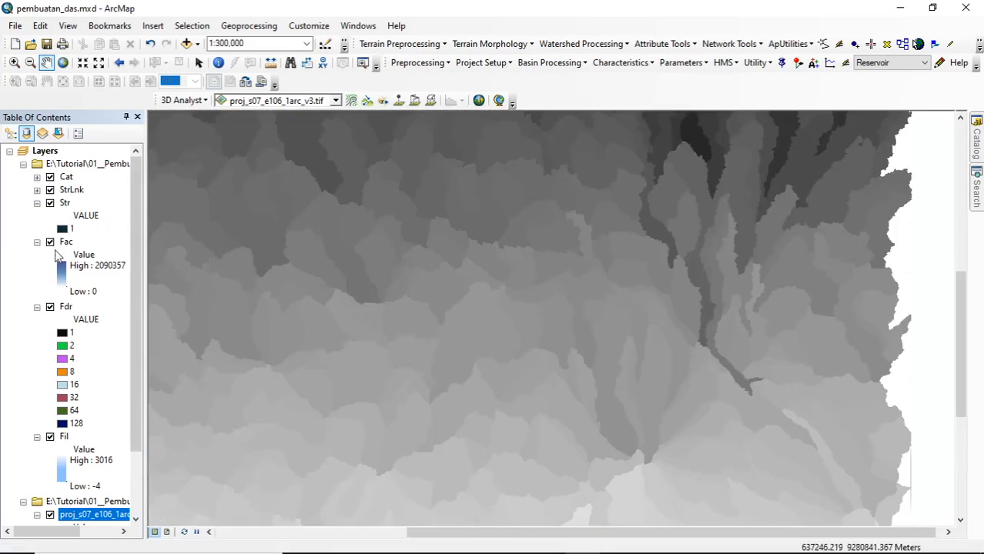
Step: Expand the Cat layer's legend and apply the multicolour ramp running from light green through dark green, orange and brown to white
{"action": "left_click", "coordinate": [37, 177]}
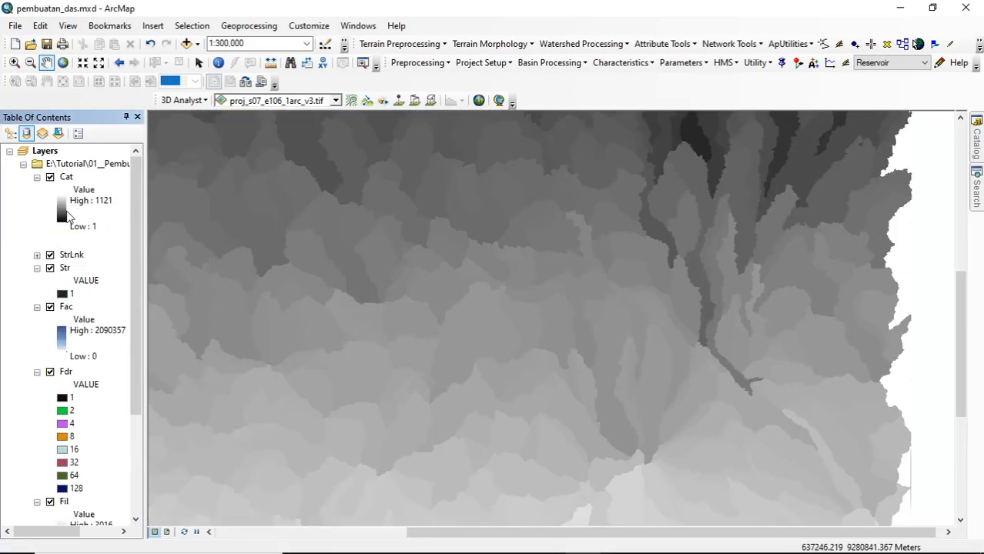
{"action": "left_click", "coordinate": [66, 216]}
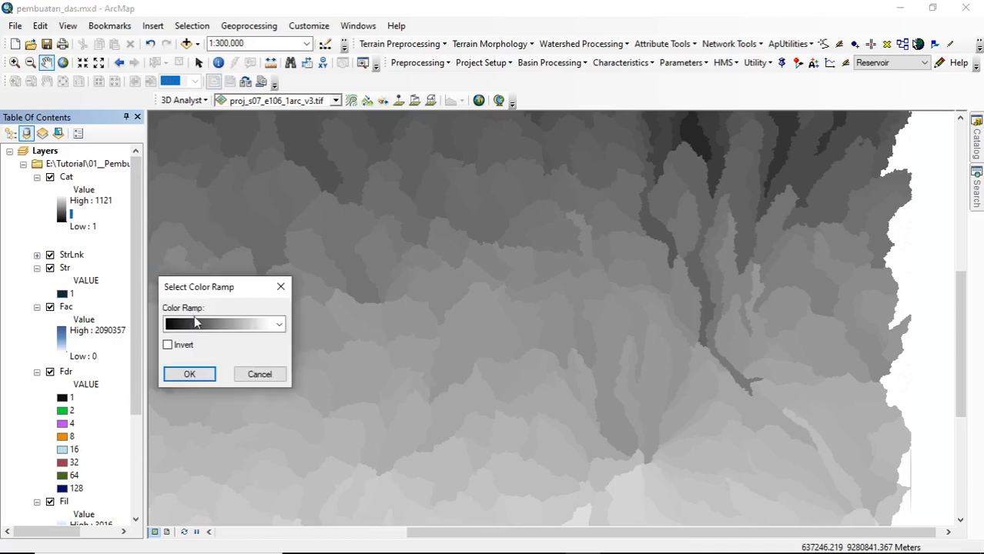
{"action": "left_click", "coordinate": [212, 324]}
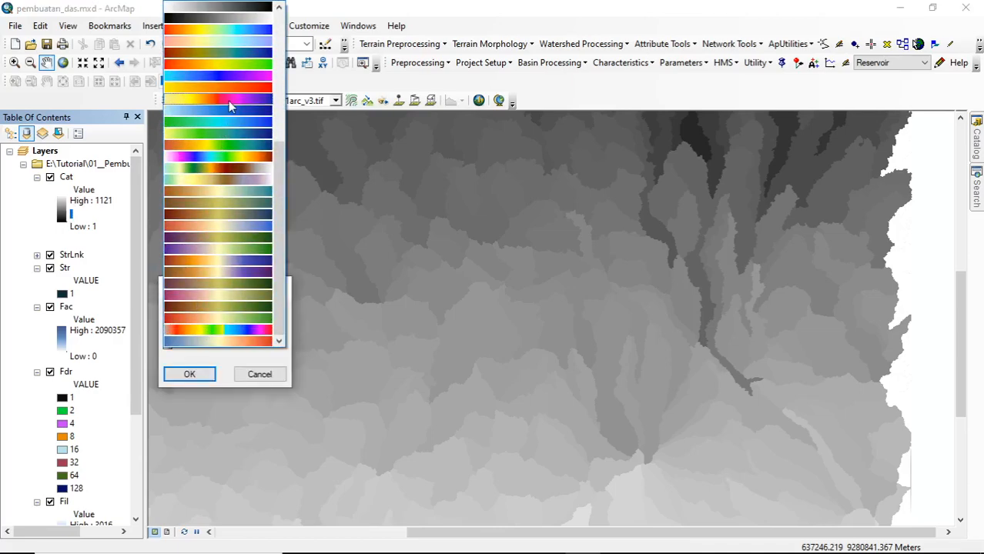
{"action": "left_click", "coordinate": [223, 169]}
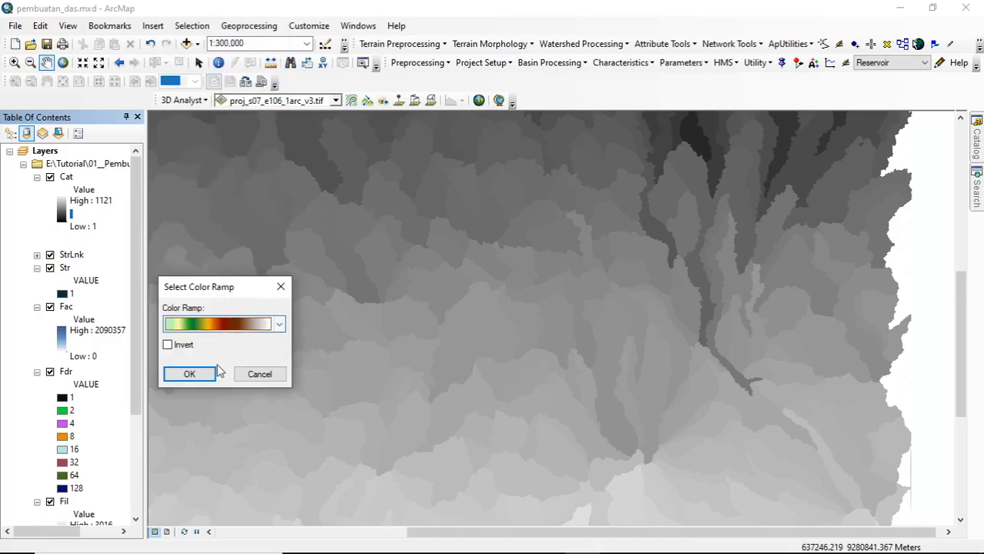
{"action": "left_click", "coordinate": [203, 374]}
{"action": "scroll", "coordinate": [431, 355], "scroll_direction": "up", "scroll_amount": 3}
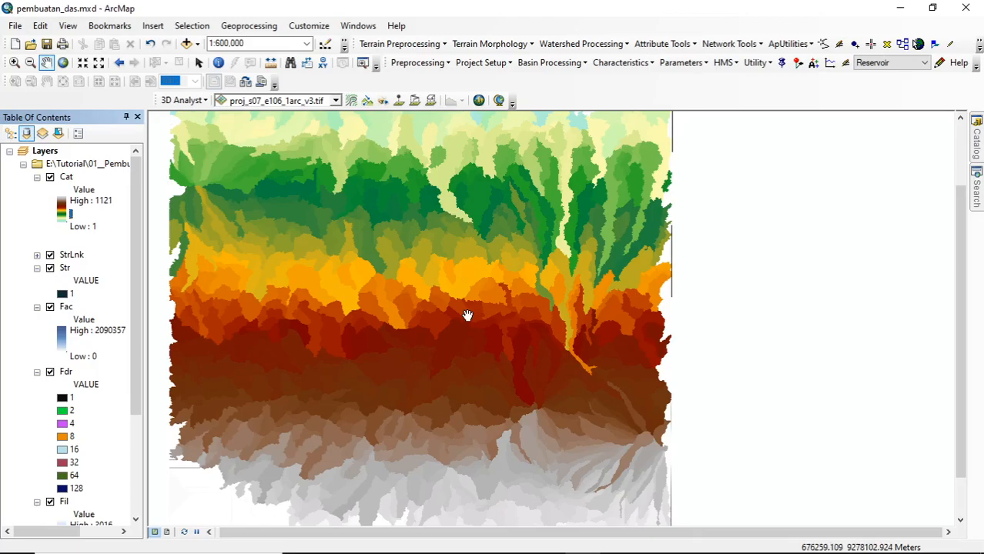
Step: Run Catchment Polygon Processing with Cat as the catchment grid and Catchment as the output layer
{"action": "left_click", "coordinate": [398, 43]}
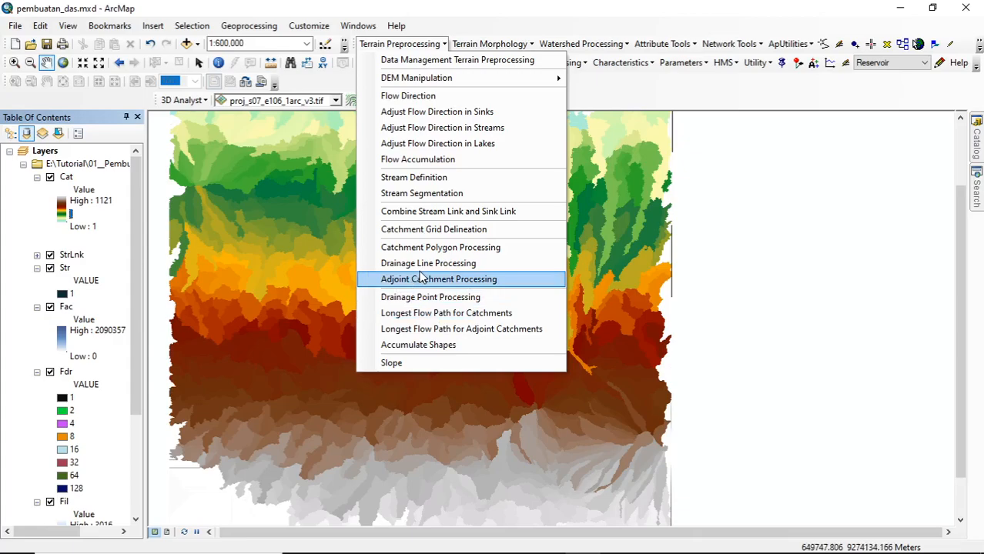
{"action": "left_click", "coordinate": [440, 248]}
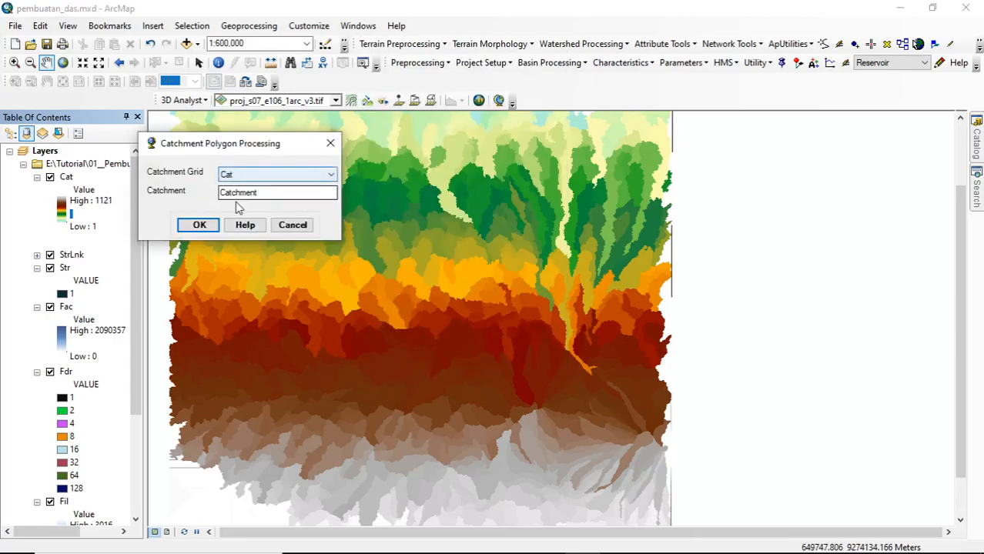
{"action": "left_click", "coordinate": [199, 224]}
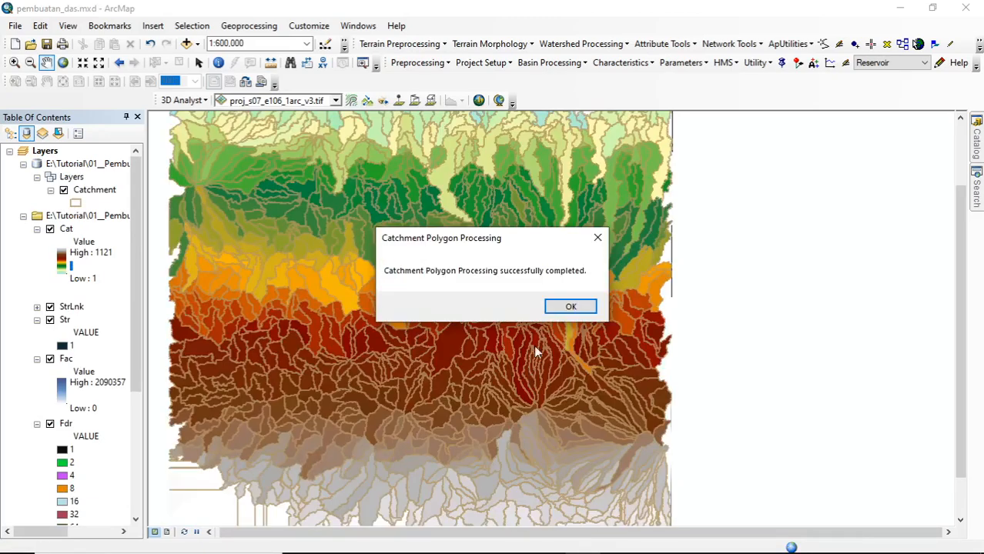
{"action": "left_click", "coordinate": [569, 305]}
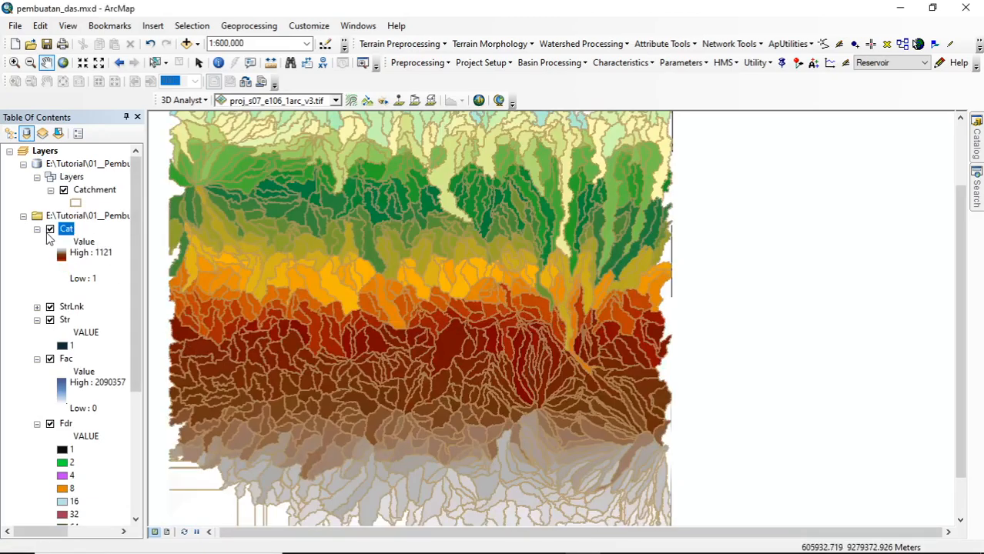
Step: Turn off all layers in the data frame and turn only the Catchment polygon layer back on
{"action": "left_click", "coordinate": [50, 229]}
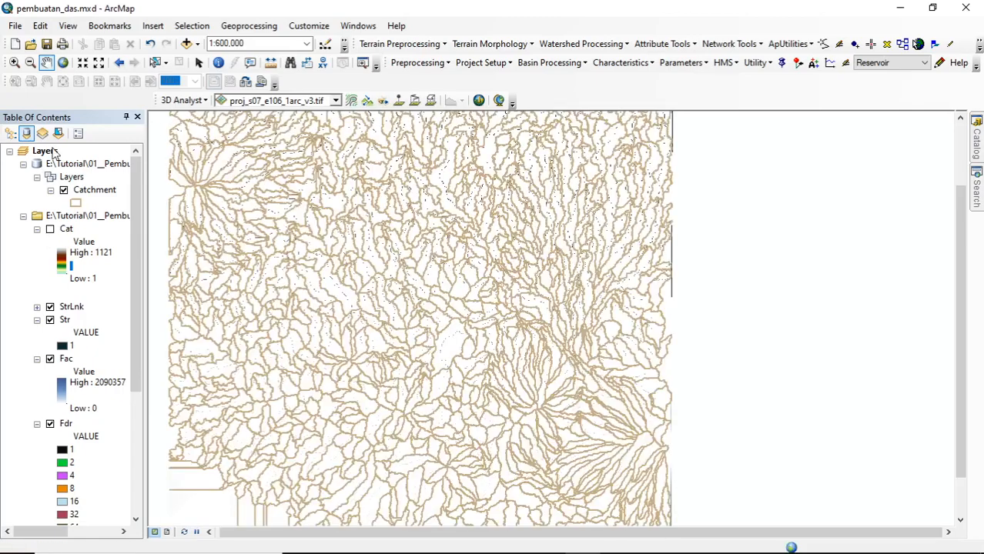
{"action": "right_click", "coordinate": [48, 151]}
{"action": "left_click", "coordinate": [136, 279]}
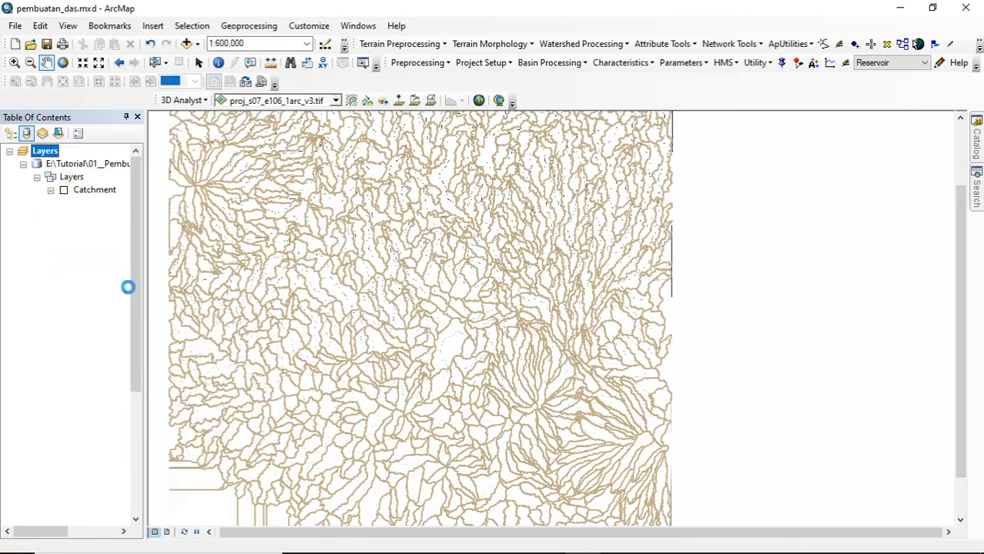
{"action": "left_click", "coordinate": [69, 192]}
{"action": "left_click", "coordinate": [64, 190]}
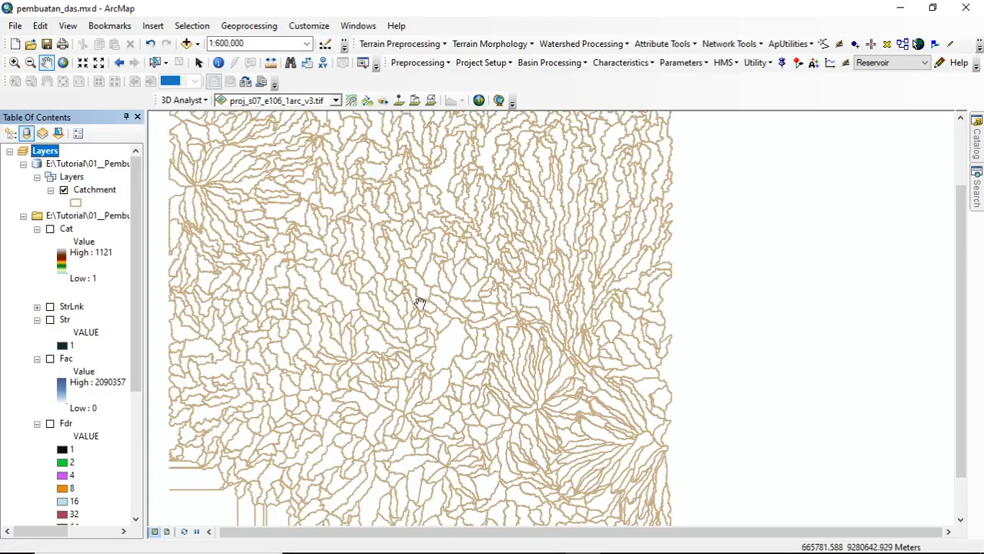
Step: Examine the records in the Catchment layer's attribute table, looking through the shape length and shape area values
{"action": "left_click_drag", "start_coordinate": [417, 369], "coordinate": [468, 350]}
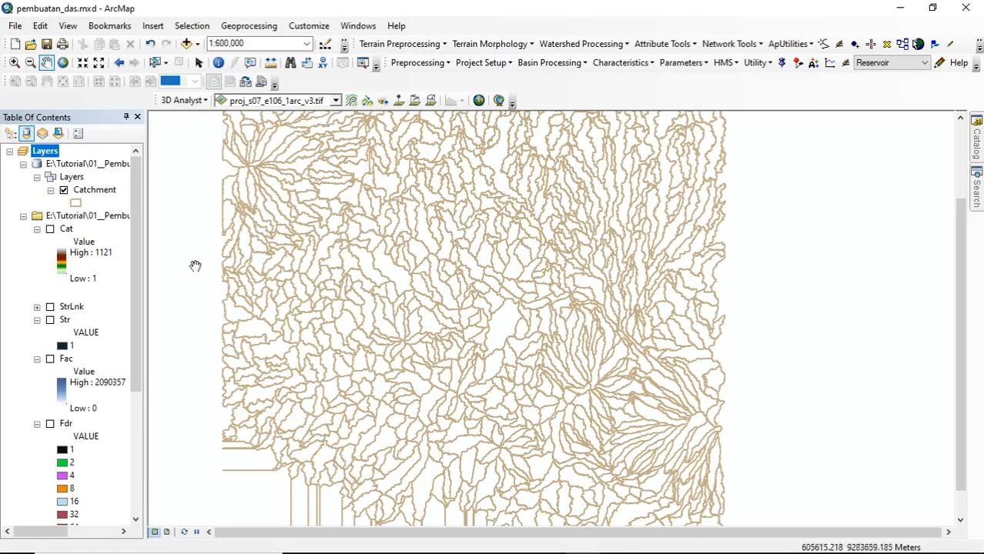
{"action": "right_click", "coordinate": [97, 192]}
{"action": "left_click", "coordinate": [135, 237]}
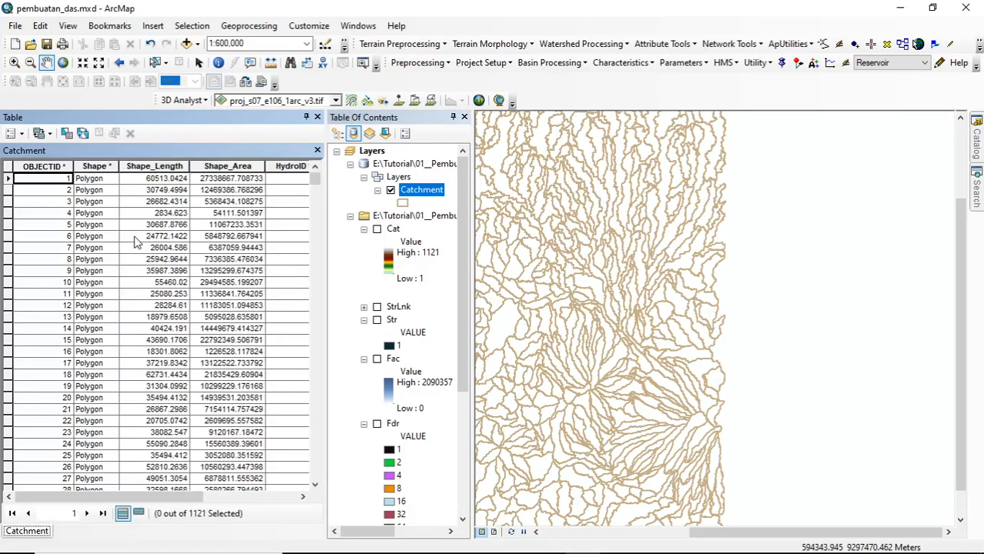
{"action": "mouse_move", "coordinate": [140, 498]}
{"action": "left_mouse_down"}
{"action": "mouse_move", "coordinate": [194, 498]}
{"action": "mouse_move", "coordinate": [143, 500]}
{"action": "left_mouse_up"}
{"action": "scroll", "coordinate": [231, 200], "scroll_direction": "down", "scroll_amount": 4}
{"action": "scroll", "coordinate": [236, 210], "scroll_direction": "up", "scroll_amount": 4}
{"action": "scroll", "coordinate": [236, 209], "scroll_direction": "down", "scroll_amount": 20}
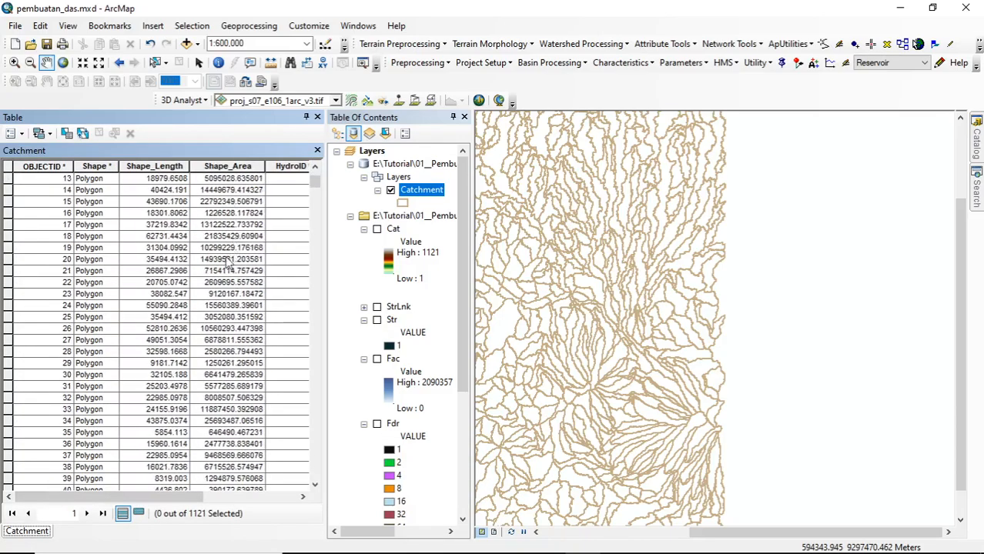
{"action": "scroll", "coordinate": [235, 331], "scroll_direction": "down", "scroll_amount": 8}
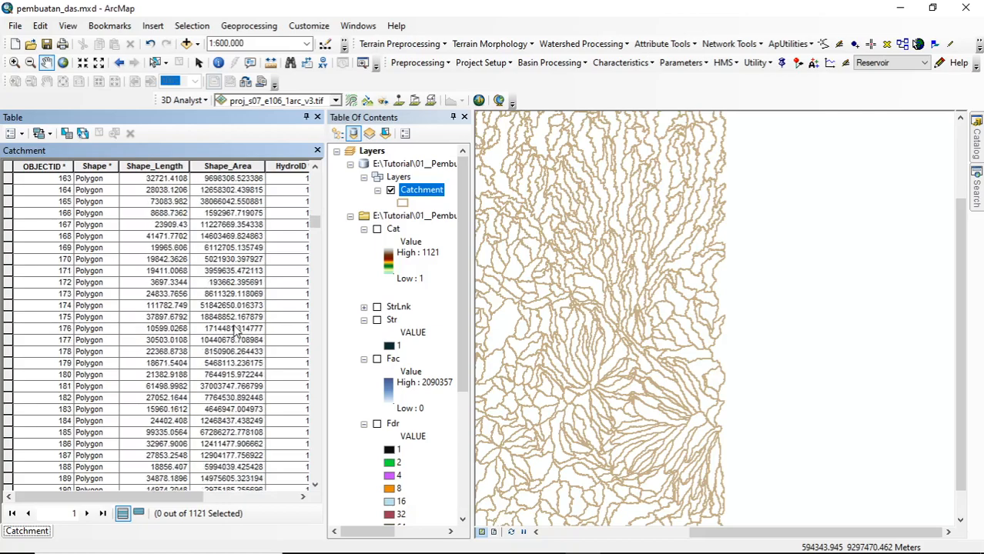
{"action": "left_click", "coordinate": [317, 150]}
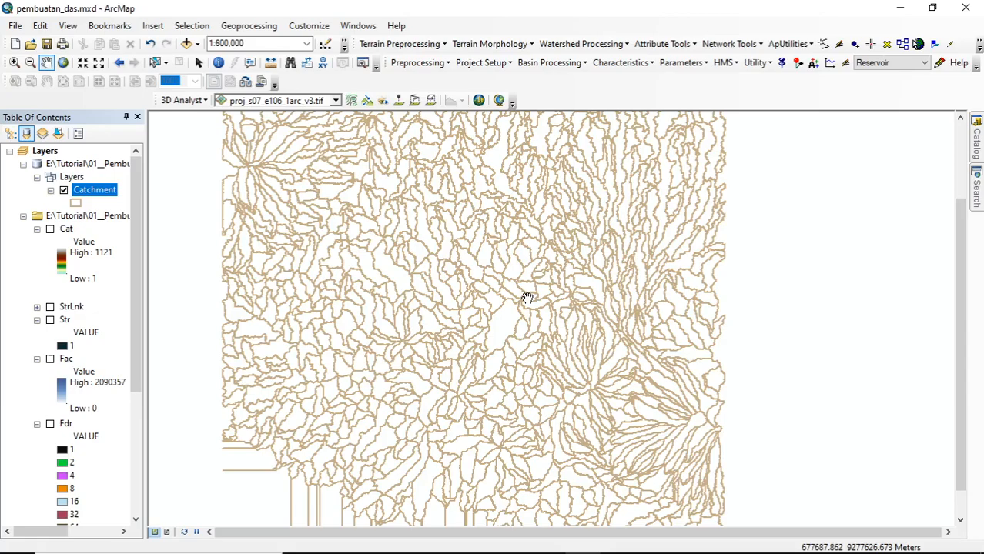
Step: Run Drainage Line Processing to create the DrainageLine layer and inspect the lines against the catchment polygons
{"action": "left_click", "coordinate": [408, 46]}
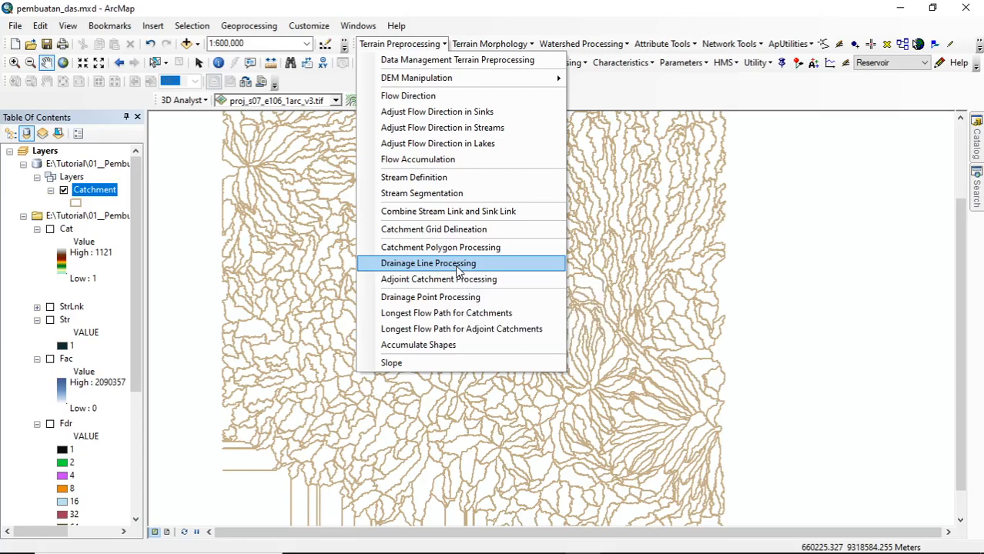
{"action": "left_click", "coordinate": [457, 266]}
{"action": "left_click", "coordinate": [112, 150]}
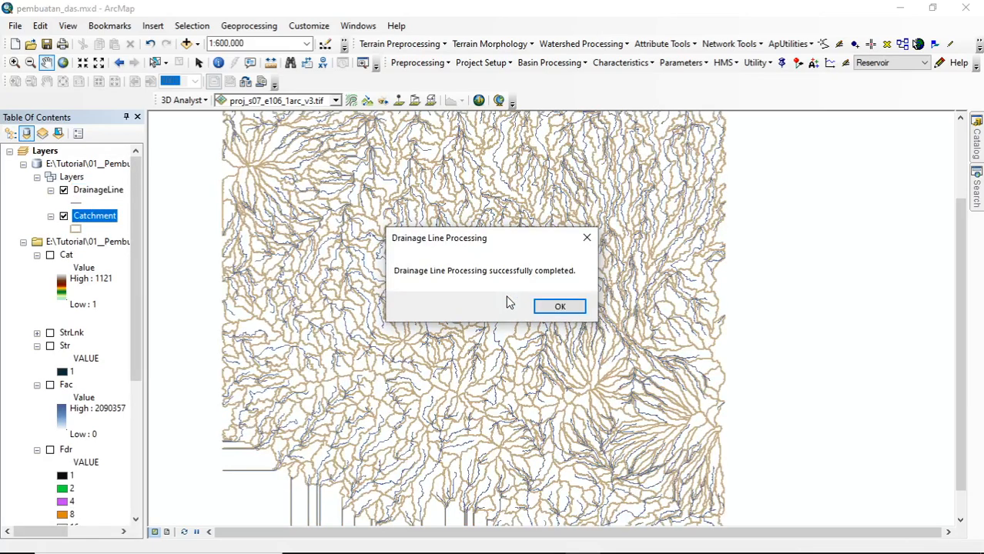
{"action": "left_click", "coordinate": [557, 307]}
{"action": "scroll", "coordinate": [534, 333], "scroll_direction": "up", "scroll_amount": 3}
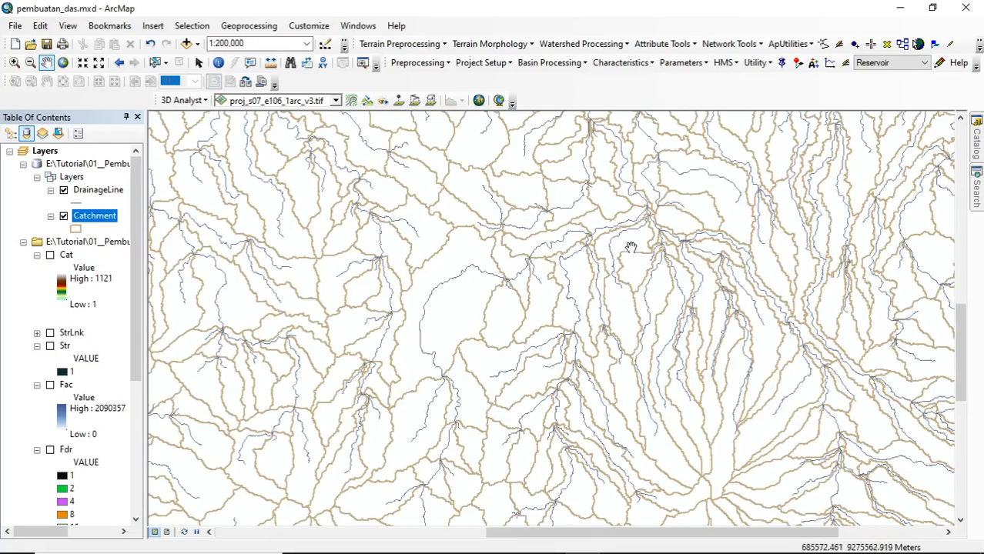
{"action": "scroll", "coordinate": [636, 241], "scroll_direction": "up", "scroll_amount": 2}
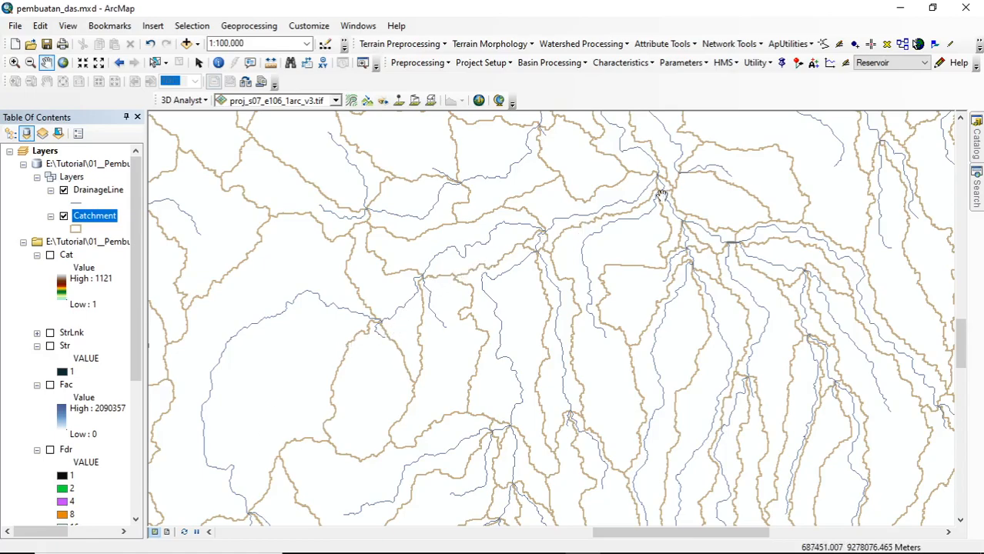
{"action": "scroll", "coordinate": [633, 242], "scroll_direction": "down", "scroll_amount": 2}
{"action": "scroll", "coordinate": [632, 241], "scroll_direction": "down", "scroll_amount": 3}
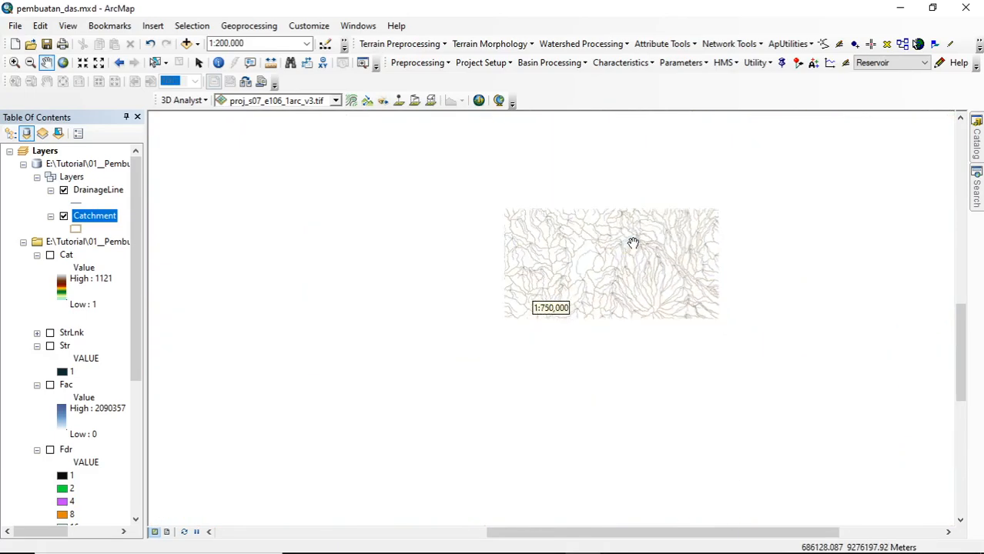
{"action": "left_click_drag", "start_coordinate": [608, 227], "coordinate": [562, 251]}
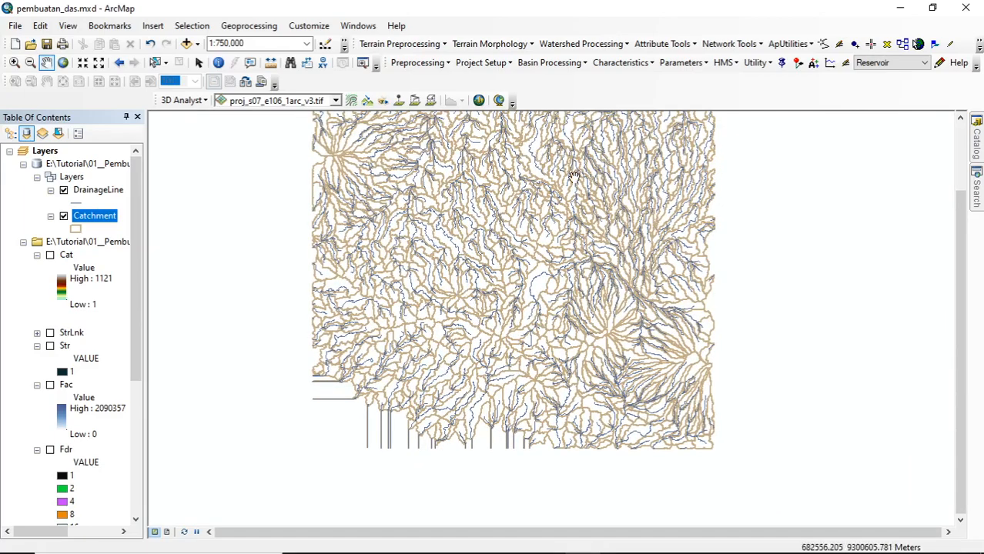
Step: Run Adjoint Catchment Processing with DrainageLine as the drainage line, Catchment as the catchment and AdjointCatchment as the output
{"action": "left_click", "coordinate": [384, 46]}
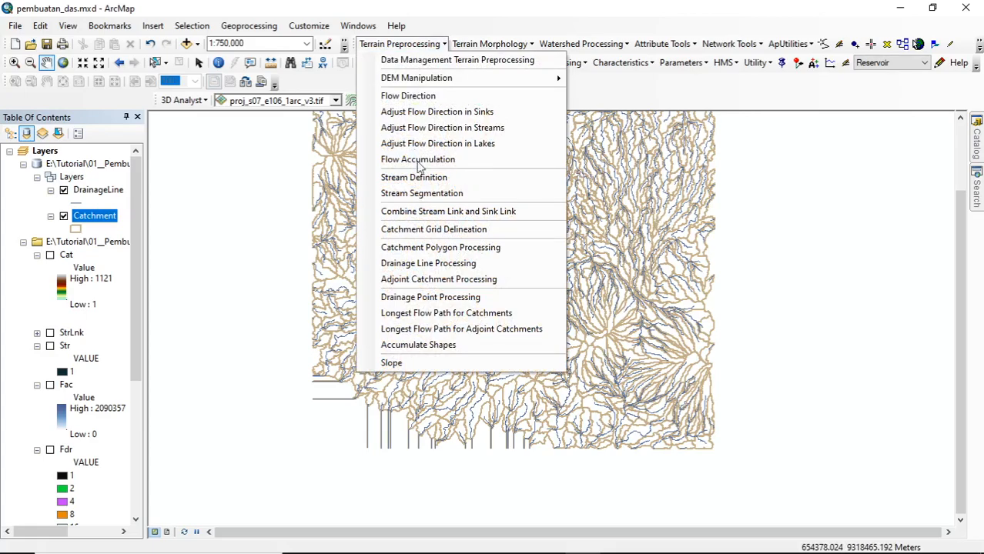
{"action": "left_click", "coordinate": [433, 281]}
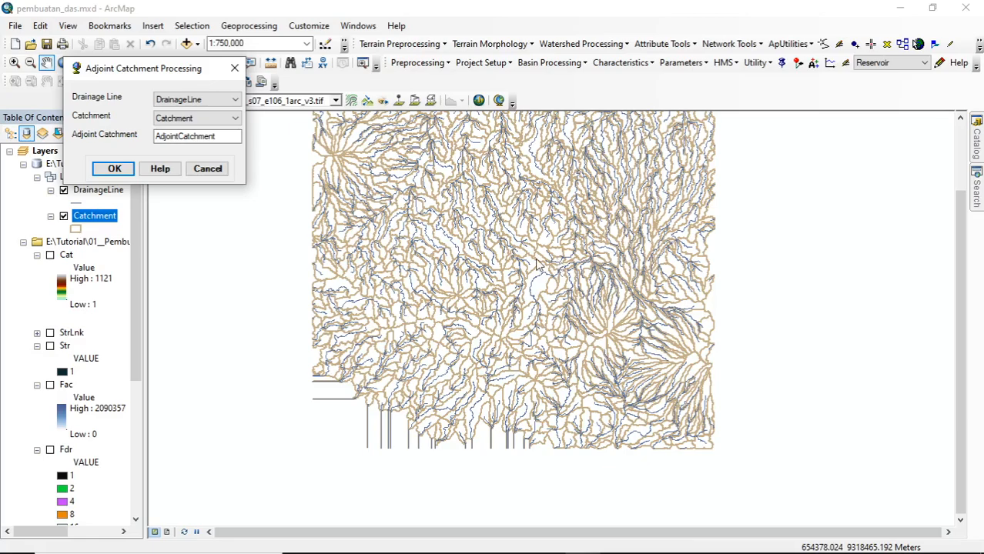
{"action": "left_click", "coordinate": [177, 116]}
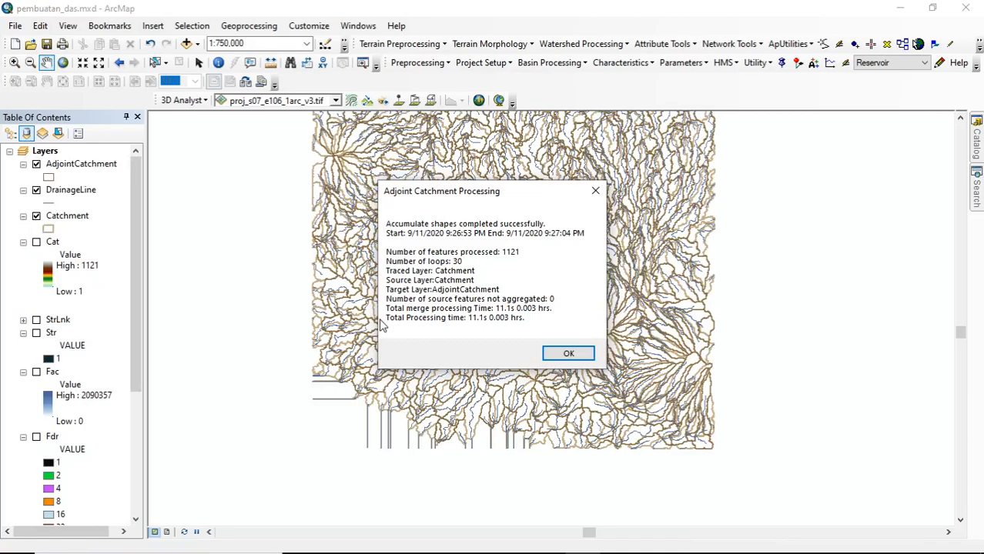
{"action": "left_click", "coordinate": [592, 353]}
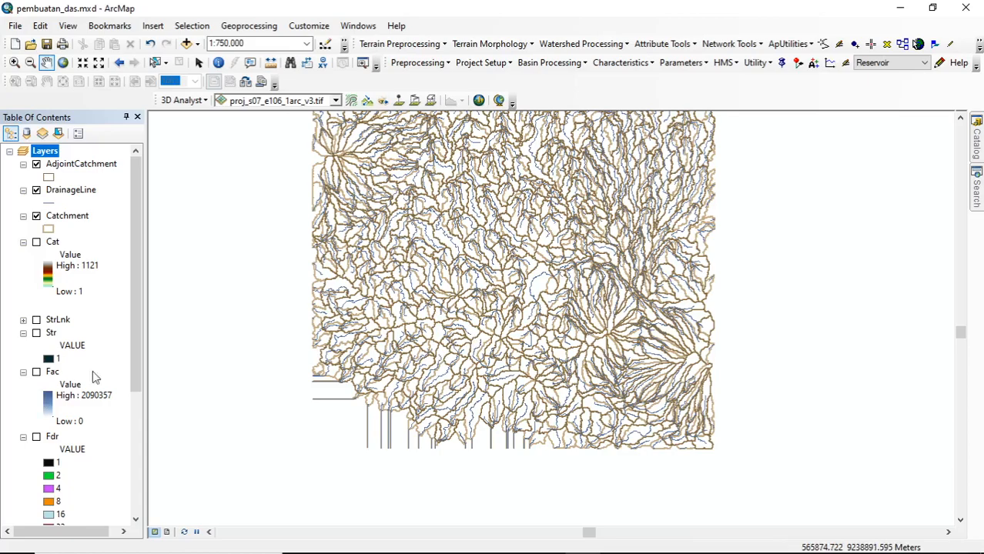
Step: Examine the raster information in the source properties of the proj_s07_e106_1arc_v3.tif DEM layer
{"action": "left_click_drag", "start_coordinate": [137, 360], "coordinate": [137, 480]}
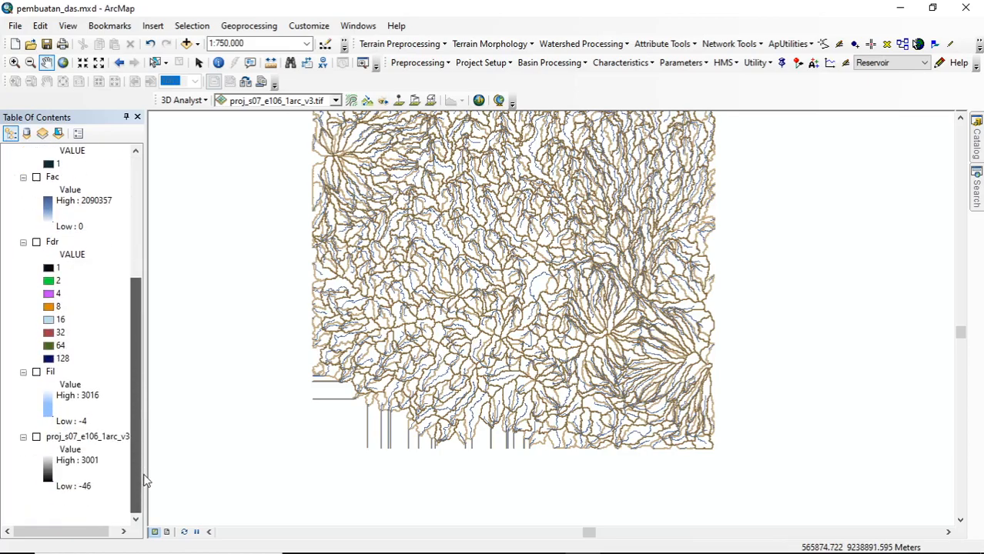
{"action": "right_click", "coordinate": [62, 437]}
{"action": "left_click", "coordinate": [117, 419]}
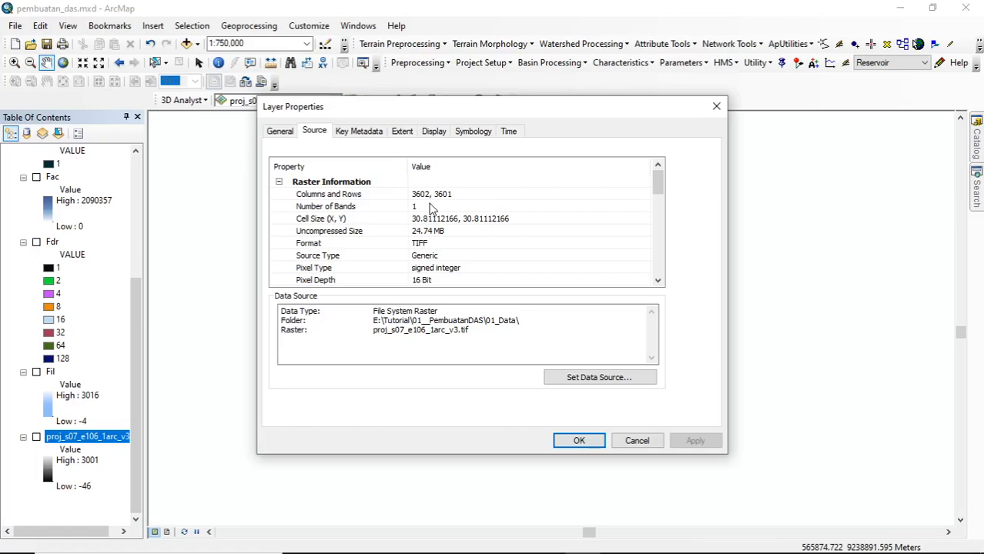
{"action": "left_click", "coordinate": [635, 444]}
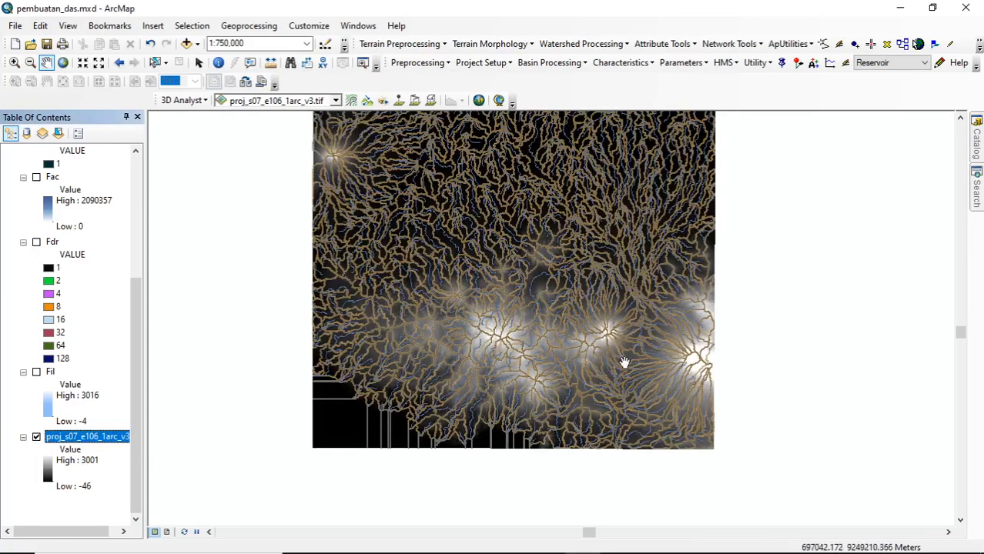
Step: Turn on the proj_s07_e106_1arc_v3.tif DEM beneath the catchment and drainage lines and recheck its cell size in the layer properties
{"action": "left_click", "coordinate": [37, 437]}
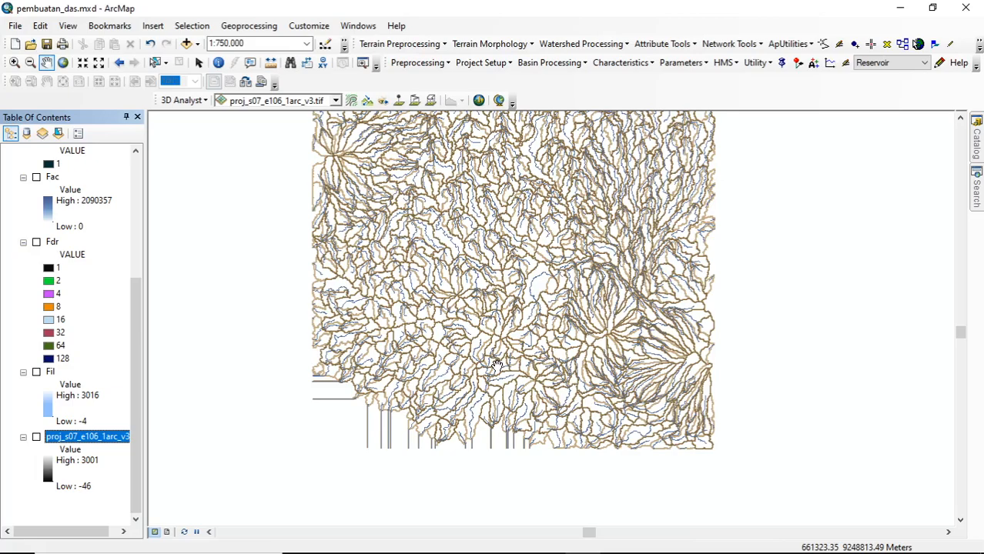
{"action": "left_click", "coordinate": [36, 436]}
{"action": "right_click", "coordinate": [69, 436]}
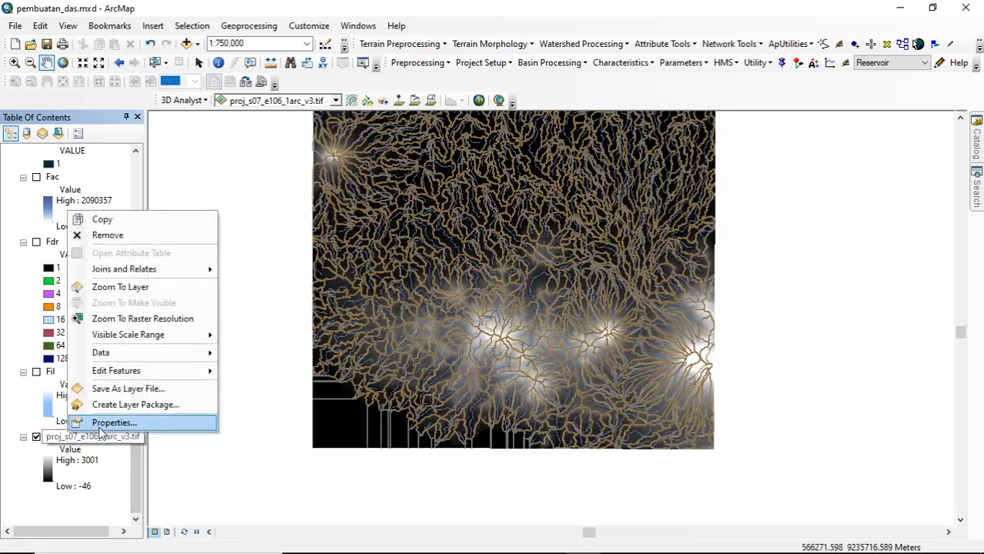
{"action": "left_click", "coordinate": [107, 421]}
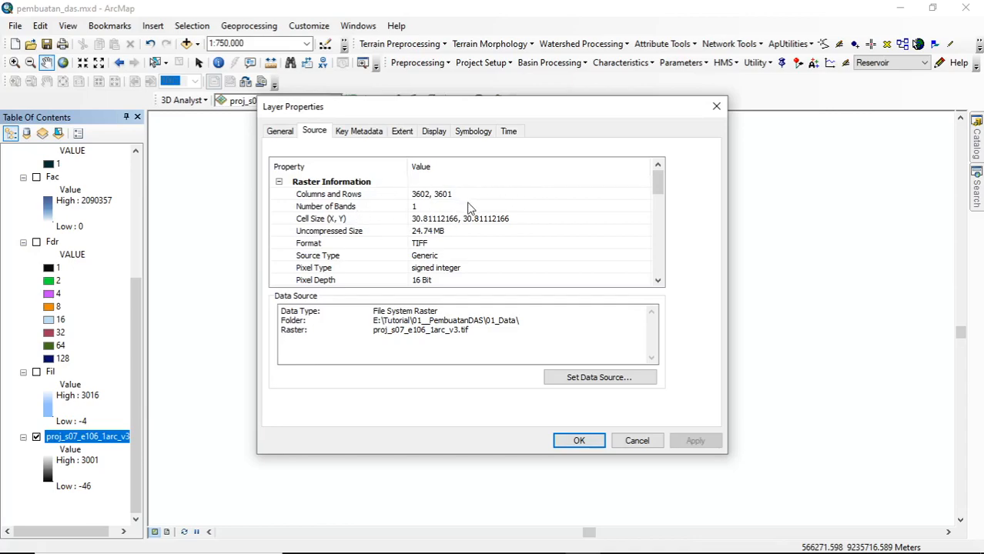
{"action": "left_click", "coordinate": [630, 438]}
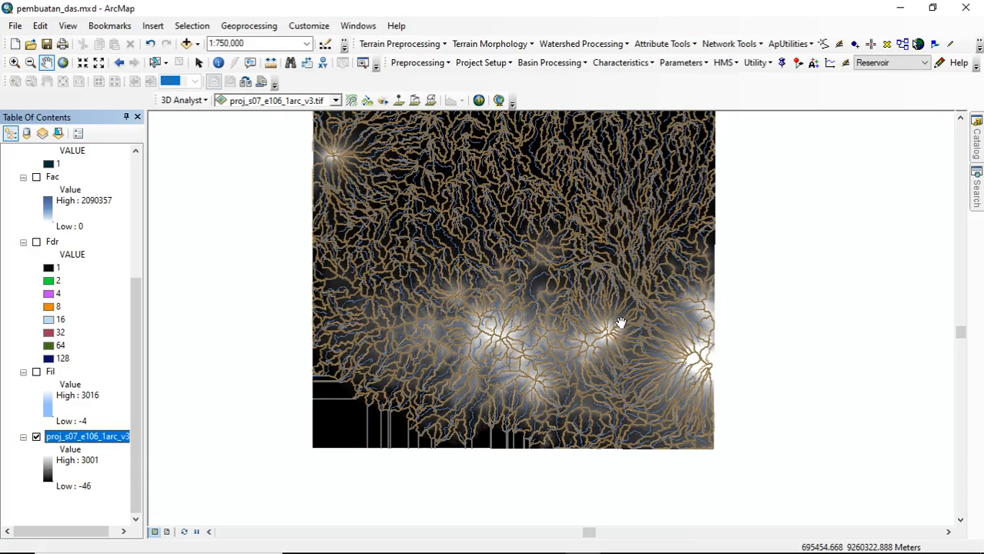
{"action": "scroll", "coordinate": [617, 304], "scroll_direction": "up", "scroll_amount": 2}
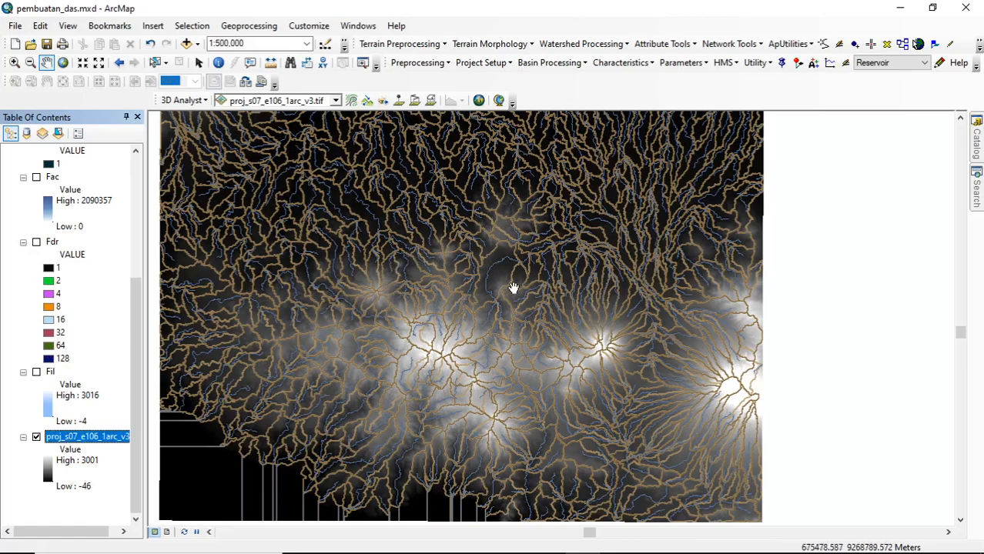
Step: Add the Lokasi_Bendung.csv table from the 01_Data folder to the Layers data frame
{"action": "left_click_drag", "start_coordinate": [137, 311], "coordinate": [142, 177]}
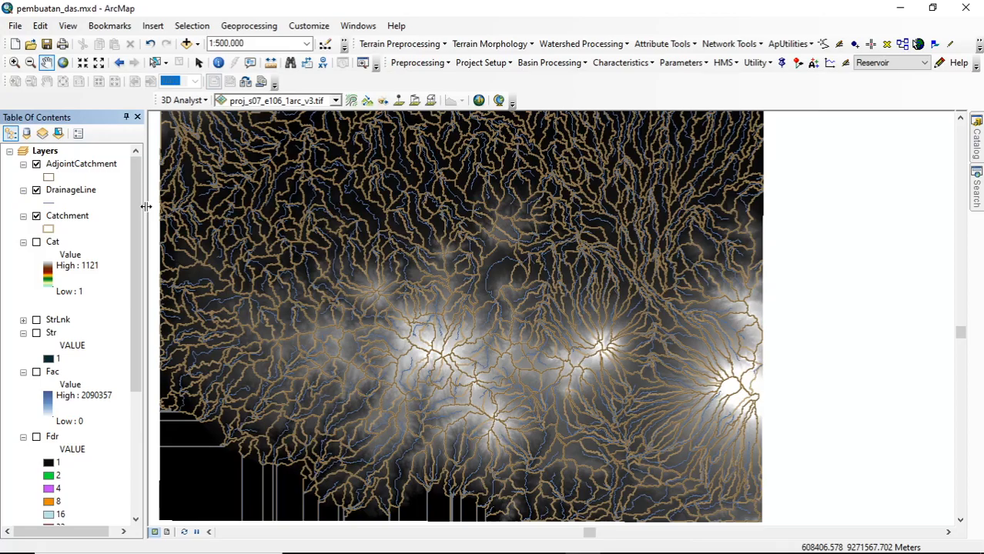
{"action": "right_click", "coordinate": [49, 152]}
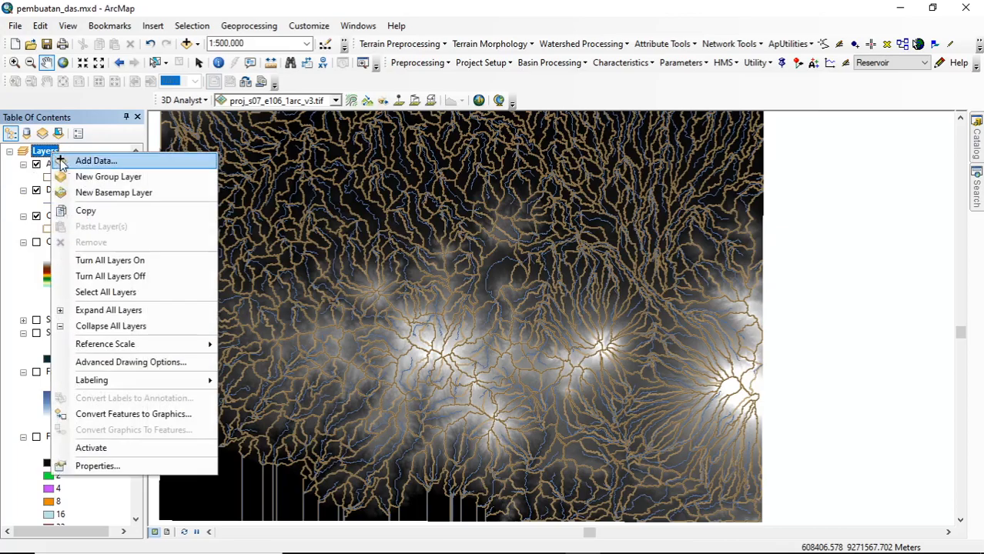
{"action": "left_click", "coordinate": [80, 163]}
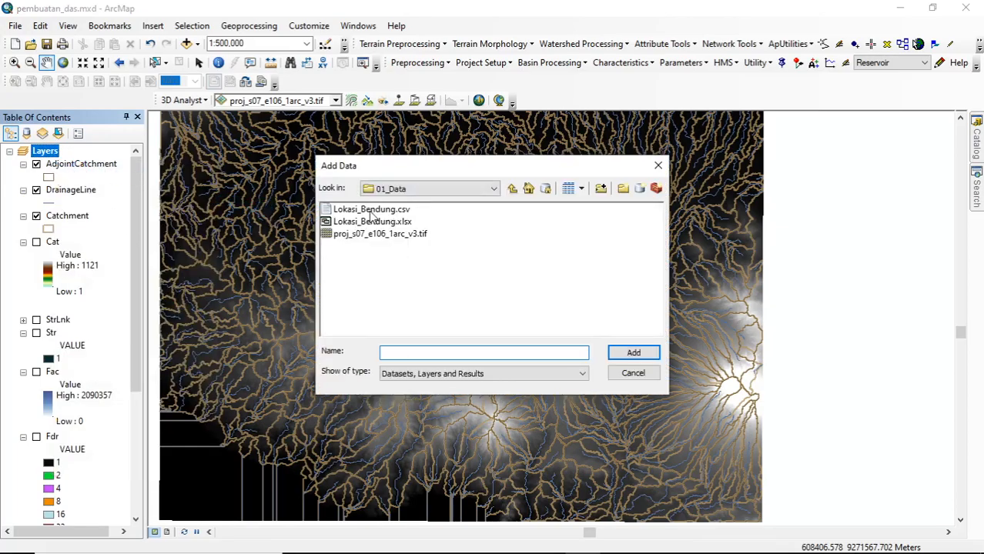
{"action": "left_click", "coordinate": [372, 211]}
{"action": "left_click", "coordinate": [621, 352]}
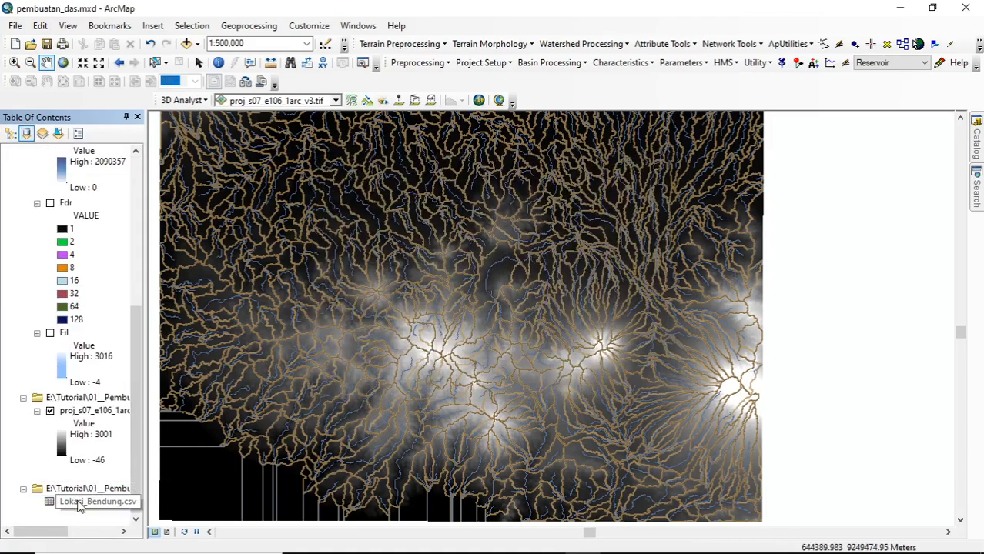
Step: Check the Lon and Lat coordinates in the Lokasi_Bendung.csv table
{"action": "right_click", "coordinate": [78, 506]}
{"action": "left_click", "coordinate": [101, 354]}
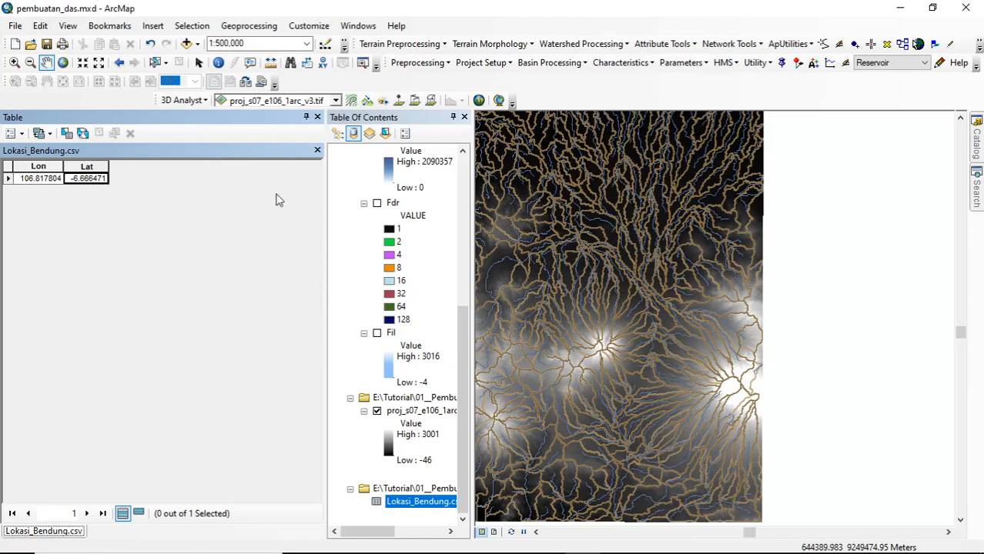
{"action": "left_click", "coordinate": [316, 151]}
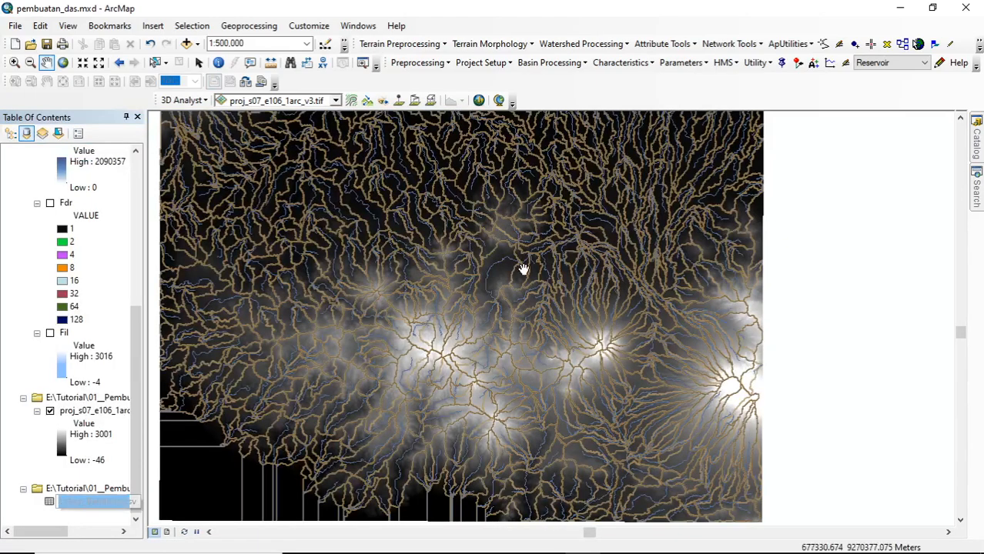
Step: Open the XY data display settings for the Lokasi_Bendung.csv table and check the coordinate system of the input coordinates
{"action": "left_click_drag", "start_coordinate": [527, 343], "coordinate": [448, 319]}
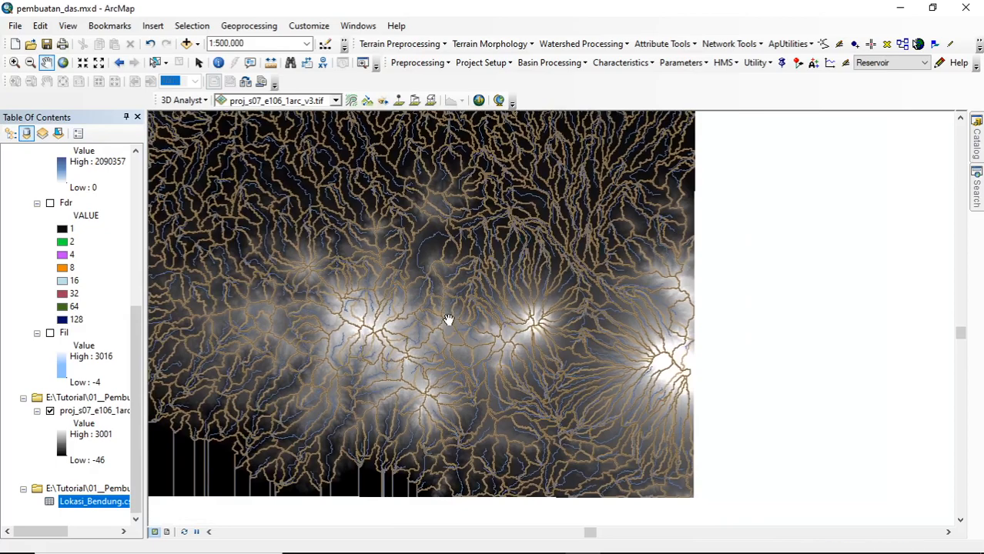
{"action": "right_click", "coordinate": [97, 504]}
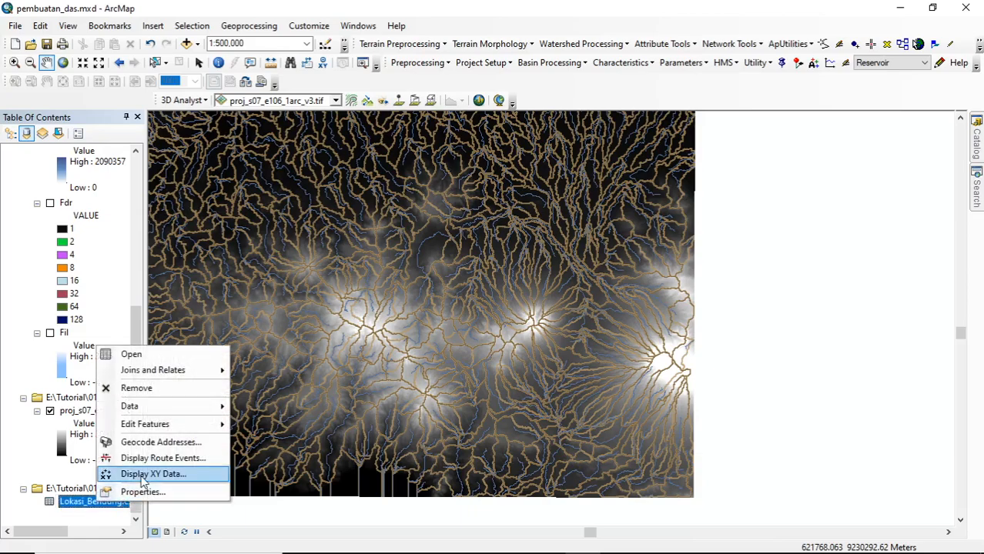
{"action": "left_click", "coordinate": [143, 474]}
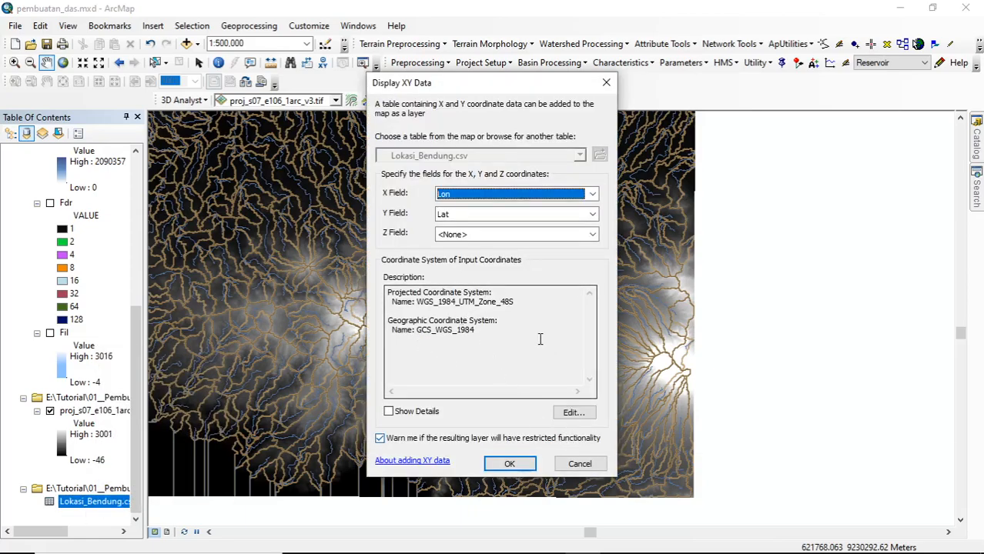
{"action": "left_click_drag", "start_coordinate": [479, 329], "coordinate": [416, 330]}
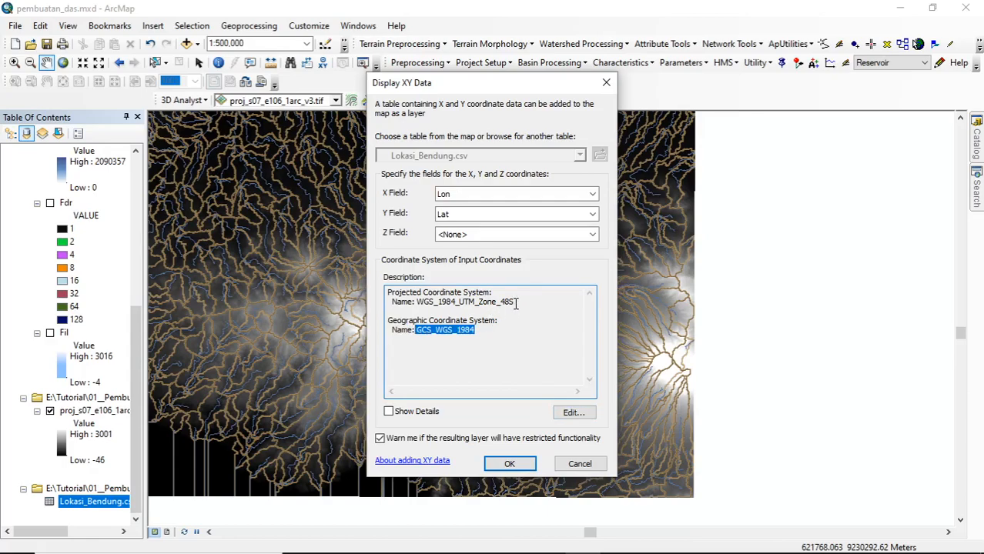
{"action": "left_click_drag", "start_coordinate": [515, 303], "coordinate": [391, 303]}
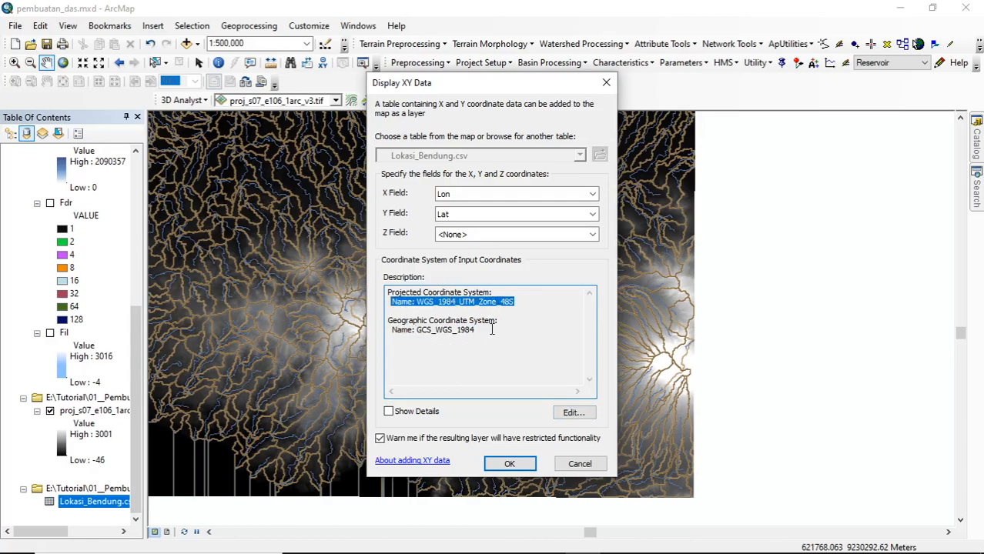
{"action": "left_click", "coordinate": [572, 413]}
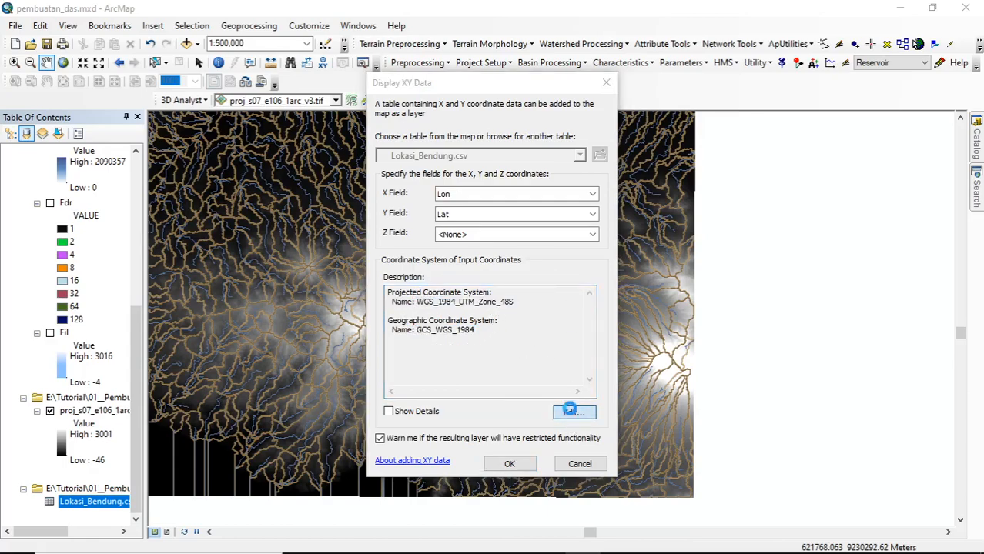
{"action": "scroll", "coordinate": [479, 257], "scroll_direction": "down", "scroll_amount": 1}
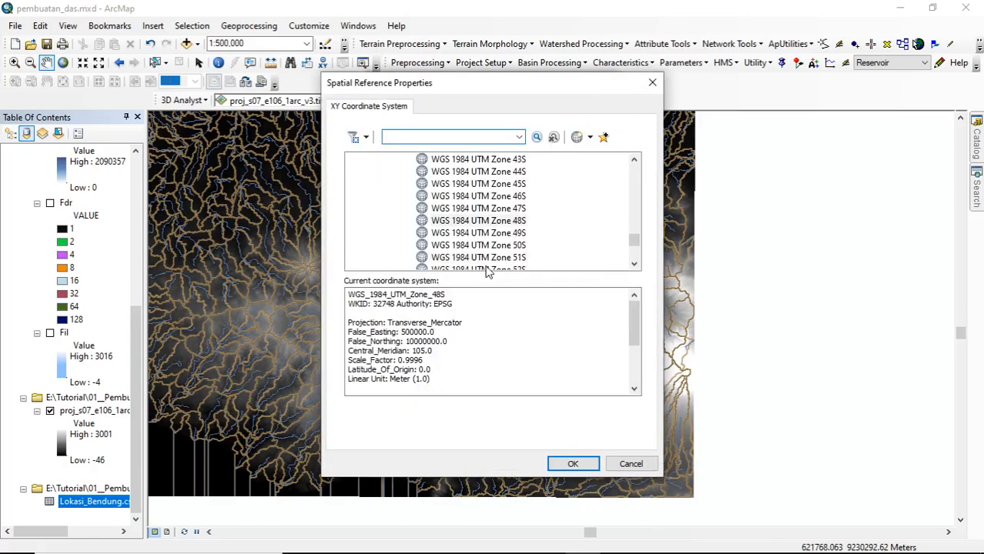
{"action": "left_click", "coordinate": [632, 464]}
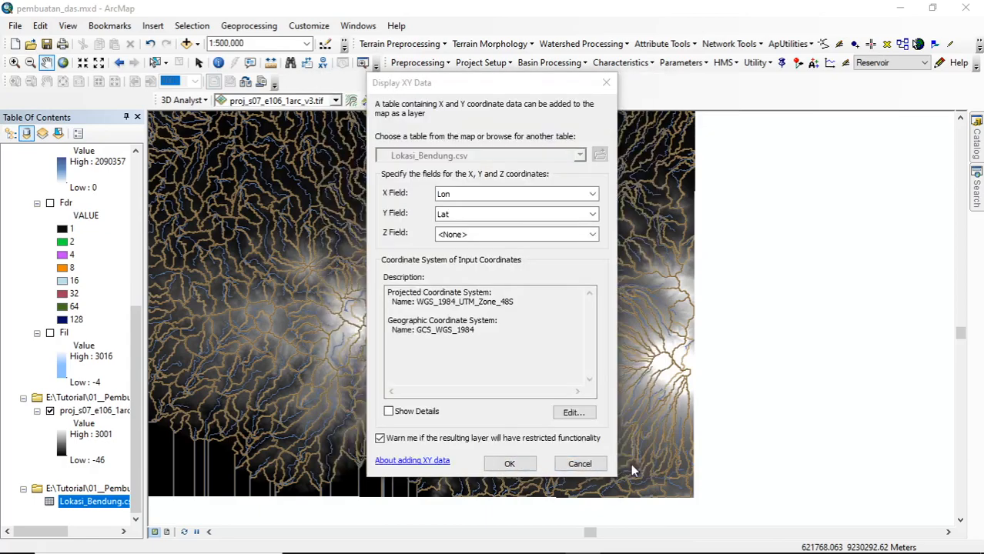
Step: Set the coordinate system of the input coordinates to the geographic World system WGS 1984
{"action": "left_click", "coordinate": [588, 414]}
{"action": "scroll", "coordinate": [415, 237], "scroll_direction": "up", "scroll_amount": 10}
{"action": "scroll", "coordinate": [415, 237], "scroll_direction": "up", "scroll_amount": 7}
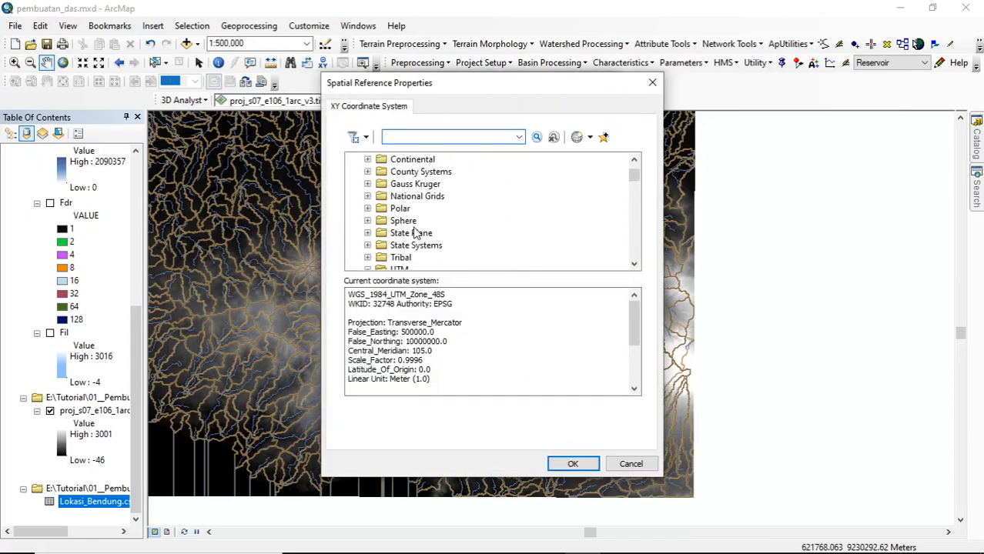
{"action": "left_click", "coordinate": [353, 184]}
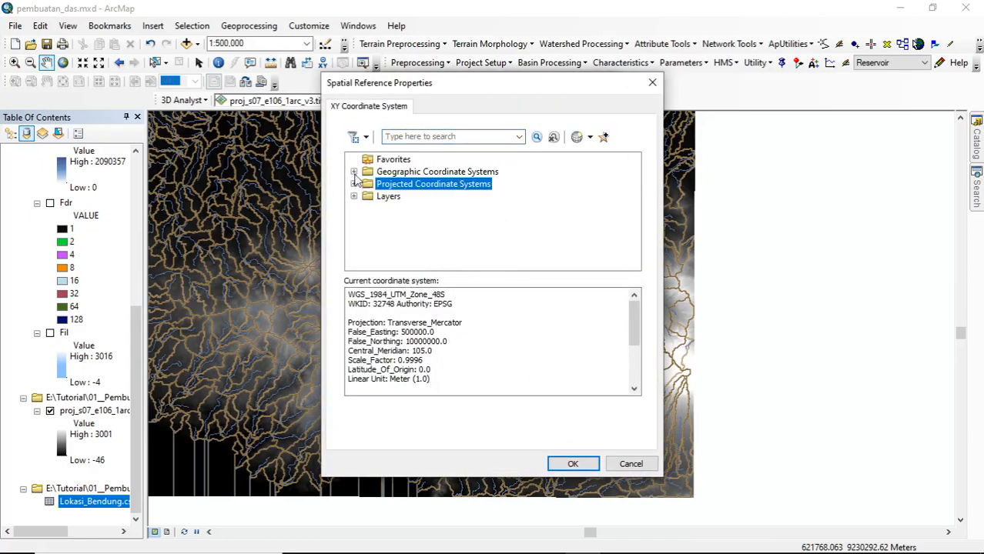
{"action": "left_click", "coordinate": [353, 172]}
{"action": "scroll", "coordinate": [429, 237], "scroll_direction": "down", "scroll_amount": 3}
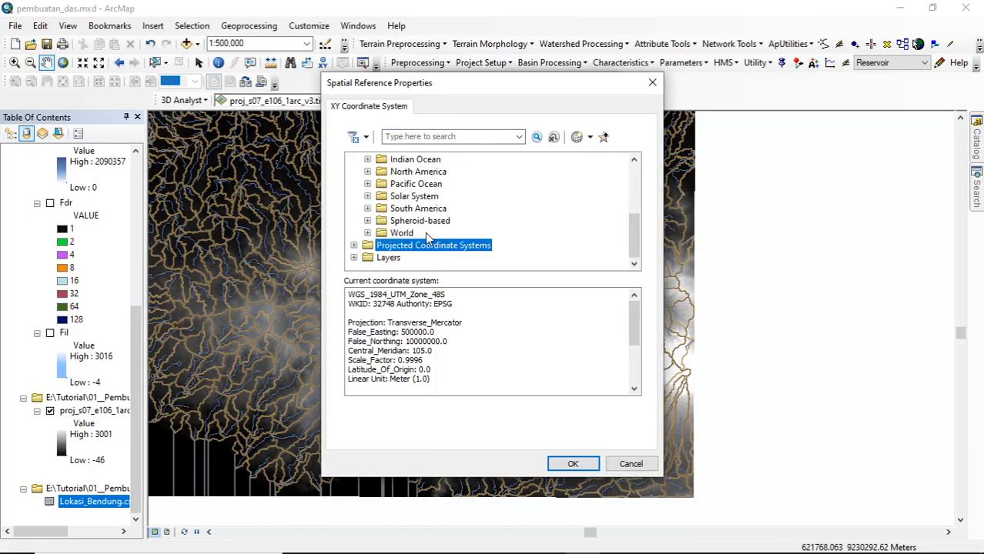
{"action": "double_click", "coordinate": [411, 235]}
{"action": "scroll", "coordinate": [431, 240], "scroll_direction": "down", "scroll_amount": 4}
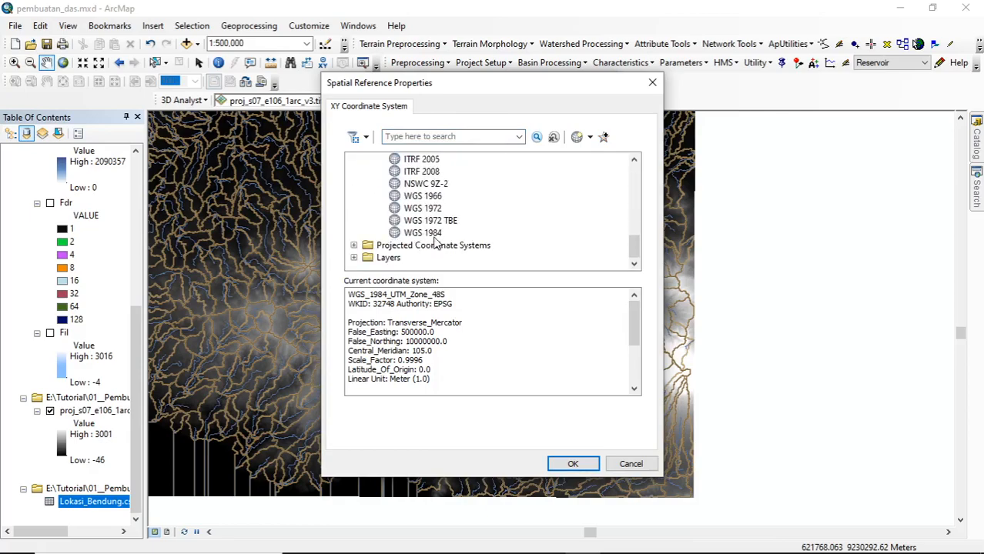
{"action": "left_click", "coordinate": [433, 235]}
{"action": "left_click", "coordinate": [572, 464]}
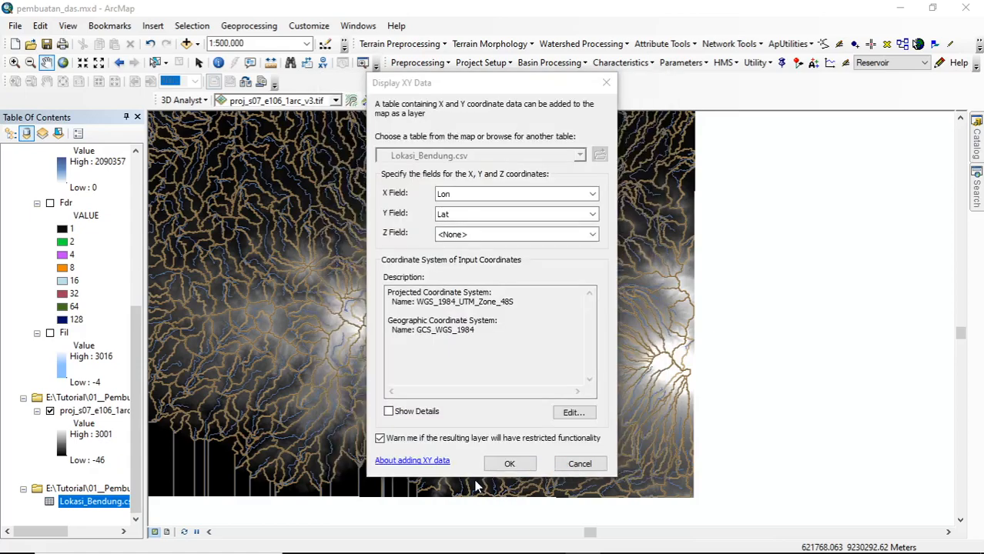
Step: Plot the Lokasi_Bendung.csv point on the map with Lon as the X field and Lat as the Y field
{"action": "left_click", "coordinate": [508, 465]}
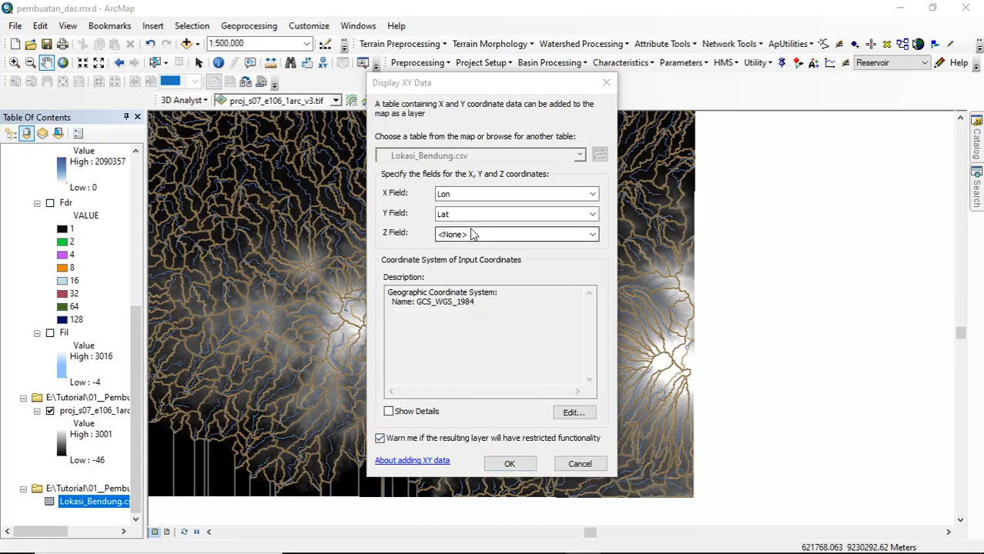
{"action": "left_click", "coordinate": [508, 465]}
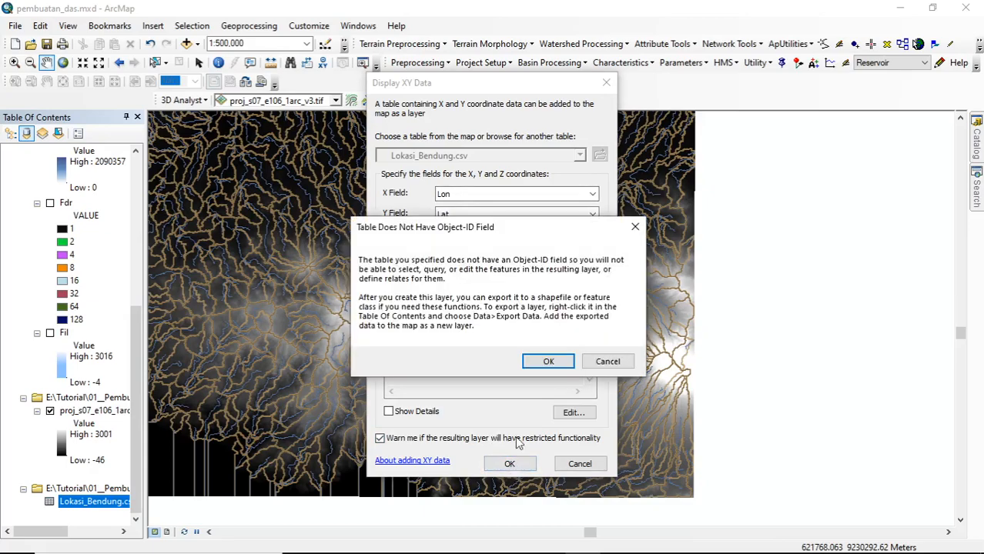
{"action": "left_click", "coordinate": [545, 361]}
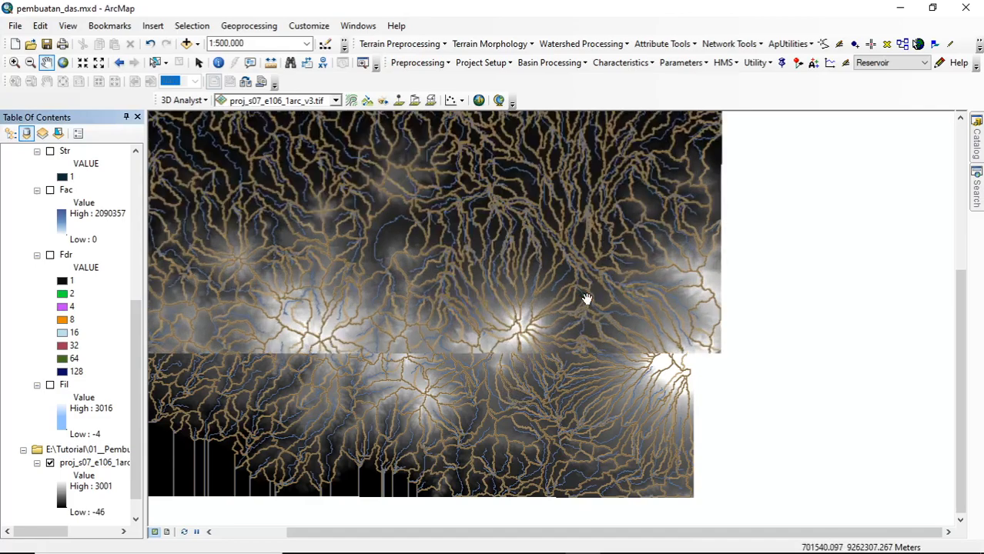
Step: Examine the position of the plotted weir point relative to the nearby drainage line and catchment boundaries
{"action": "scroll", "coordinate": [569, 288], "scroll_direction": "up", "scroll_amount": 5}
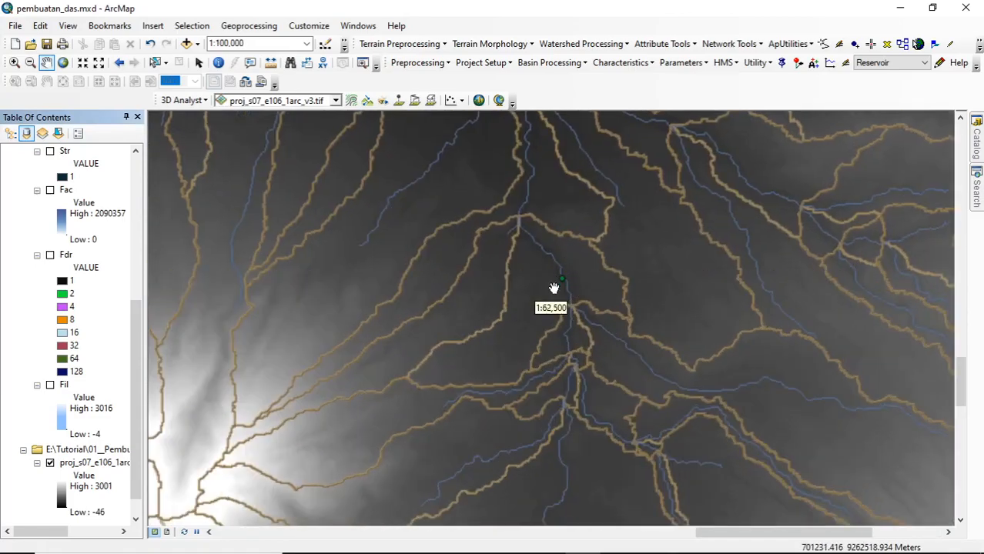
{"action": "scroll", "coordinate": [567, 277], "scroll_direction": "up", "scroll_amount": 2}
{"action": "scroll", "coordinate": [564, 276], "scroll_direction": "up", "scroll_amount": 3}
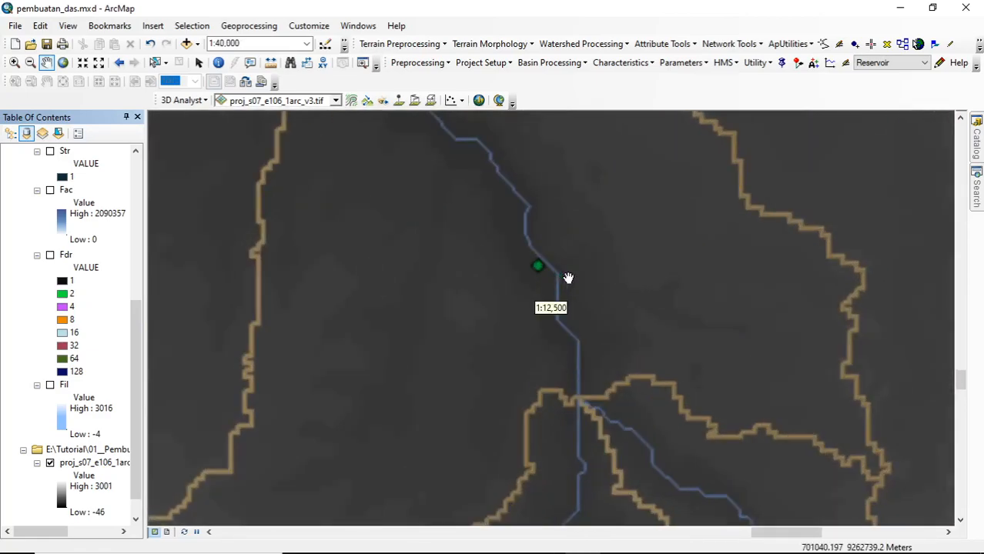
{"action": "scroll", "coordinate": [549, 281], "scroll_direction": "down", "scroll_amount": 1}
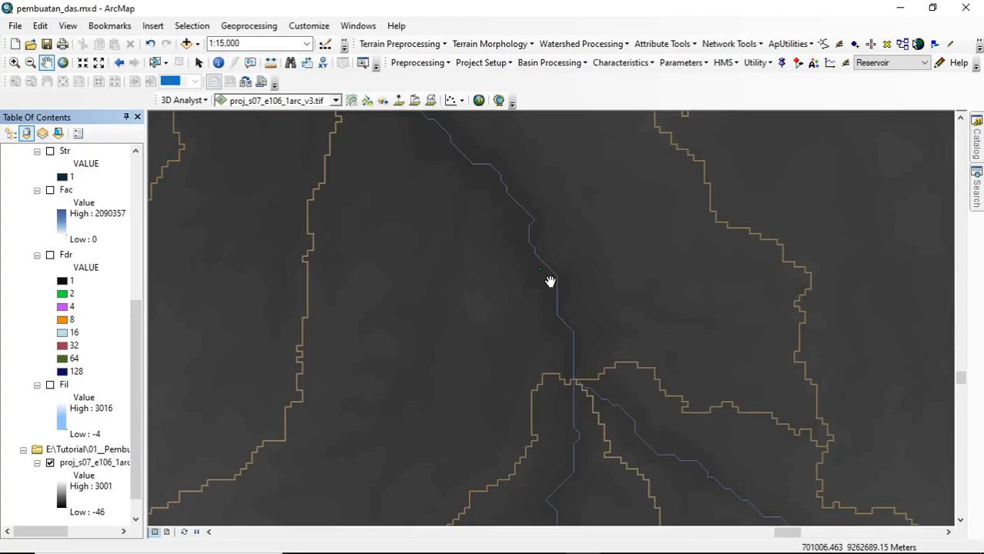
{"action": "scroll", "coordinate": [549, 282], "scroll_direction": "down", "scroll_amount": 5}
{"action": "scroll", "coordinate": [550, 282], "scroll_direction": "up", "scroll_amount": 5}
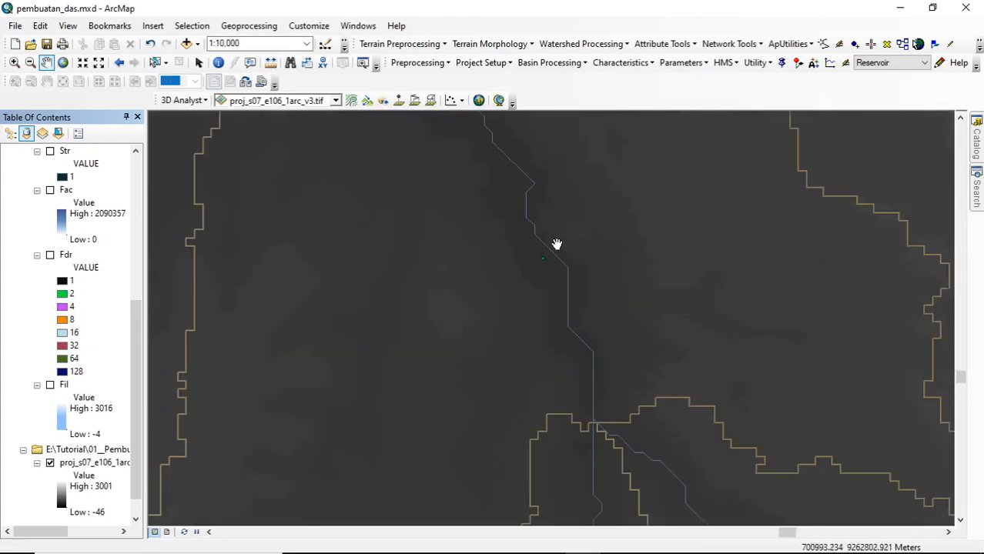
{"action": "scroll", "coordinate": [538, 266], "scroll_direction": "up", "scroll_amount": 5}
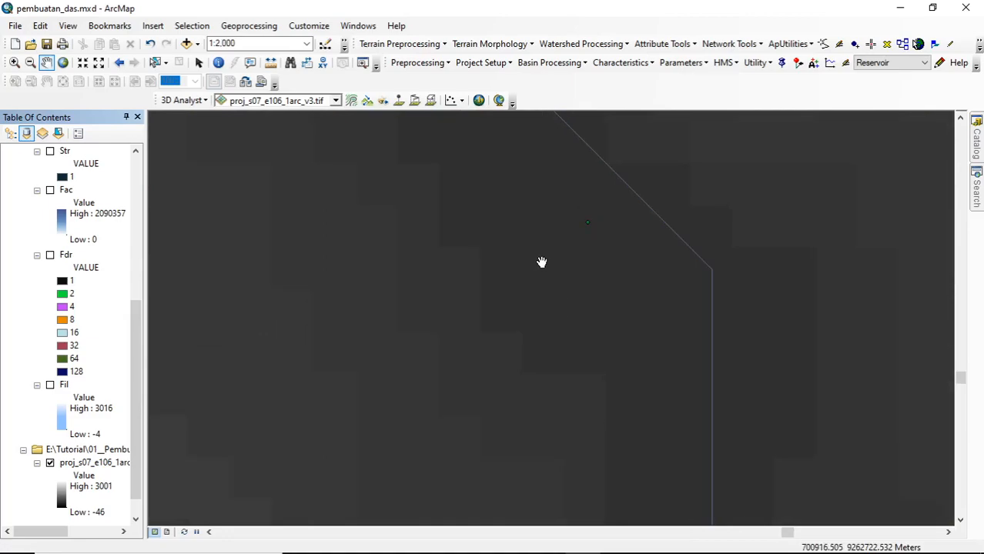
{"action": "scroll", "coordinate": [541, 263], "scroll_direction": "down", "scroll_amount": 2}
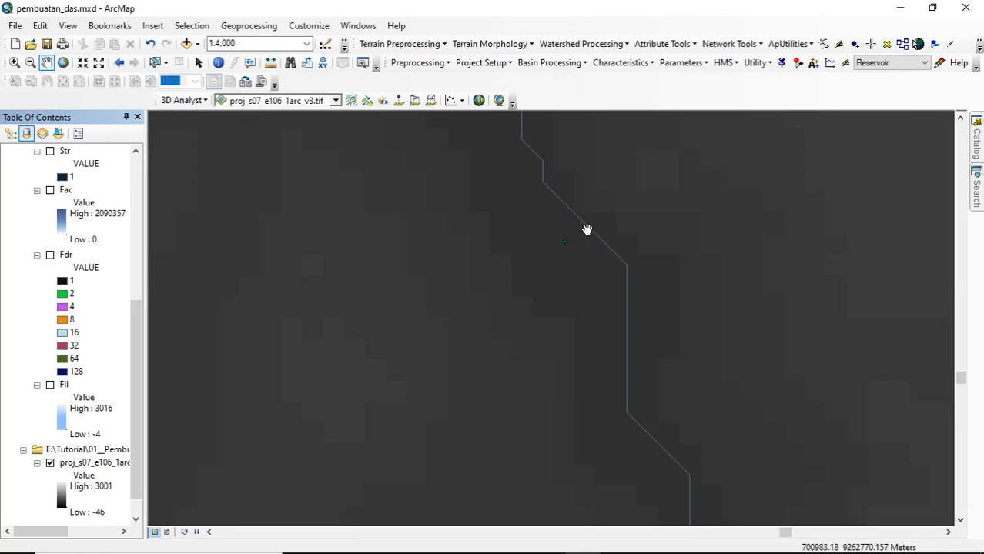
{"action": "scroll", "coordinate": [577, 250], "scroll_direction": "down", "scroll_amount": 2}
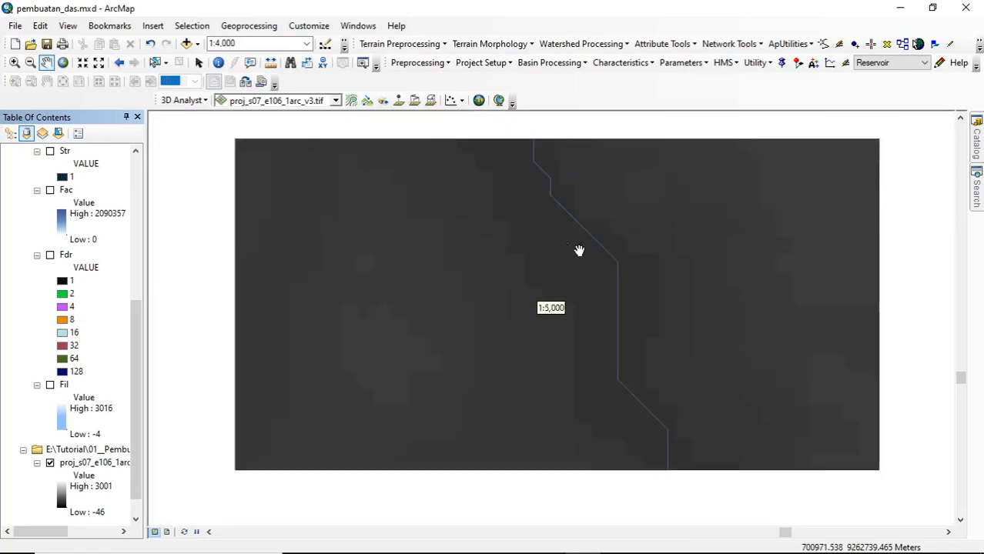
{"action": "scroll", "coordinate": [578, 250], "scroll_direction": "down", "scroll_amount": 2}
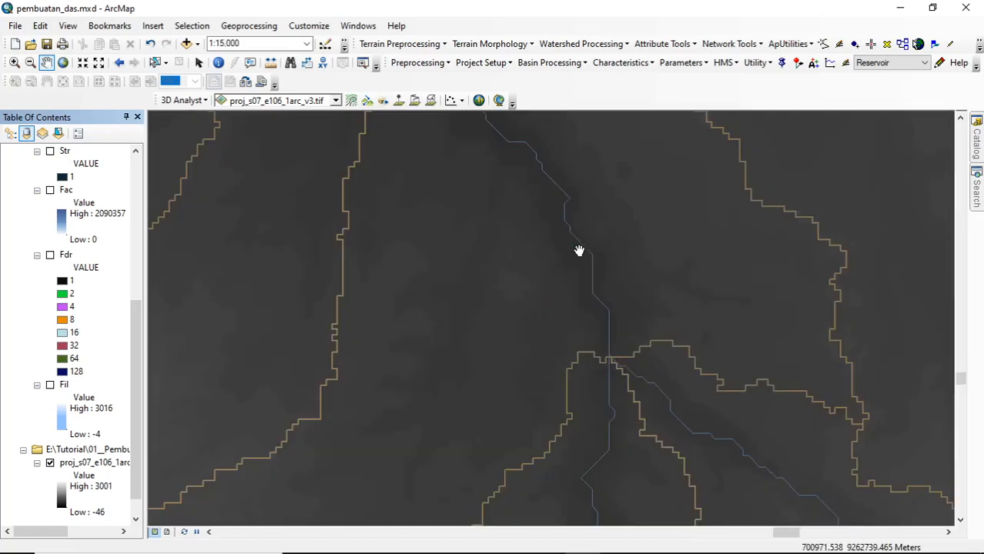
{"action": "scroll", "coordinate": [583, 248], "scroll_direction": "down", "scroll_amount": 2}
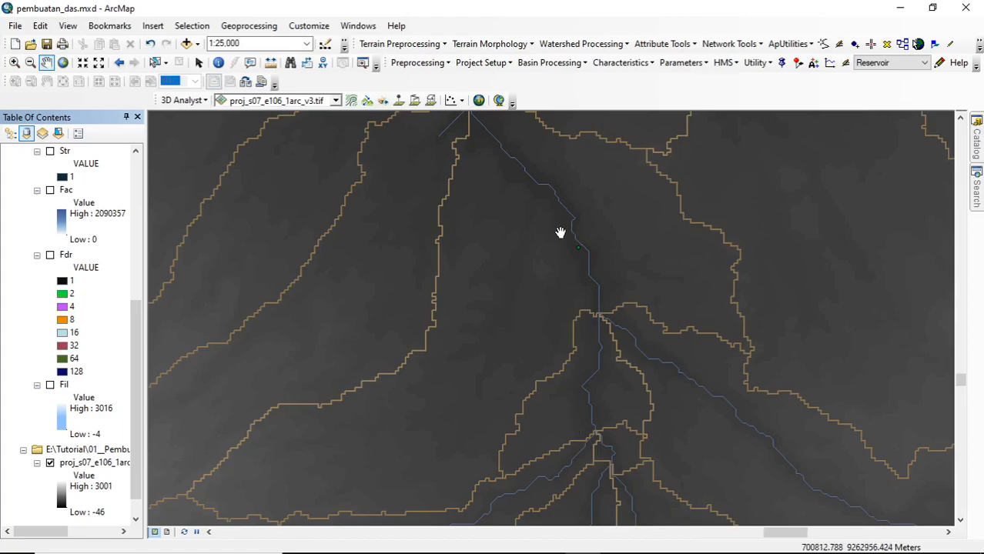
Step: Start a new HEC-GeoHMS project with ProjectArea and ProjectPoint as the project layers
{"action": "left_click", "coordinate": [473, 68]}
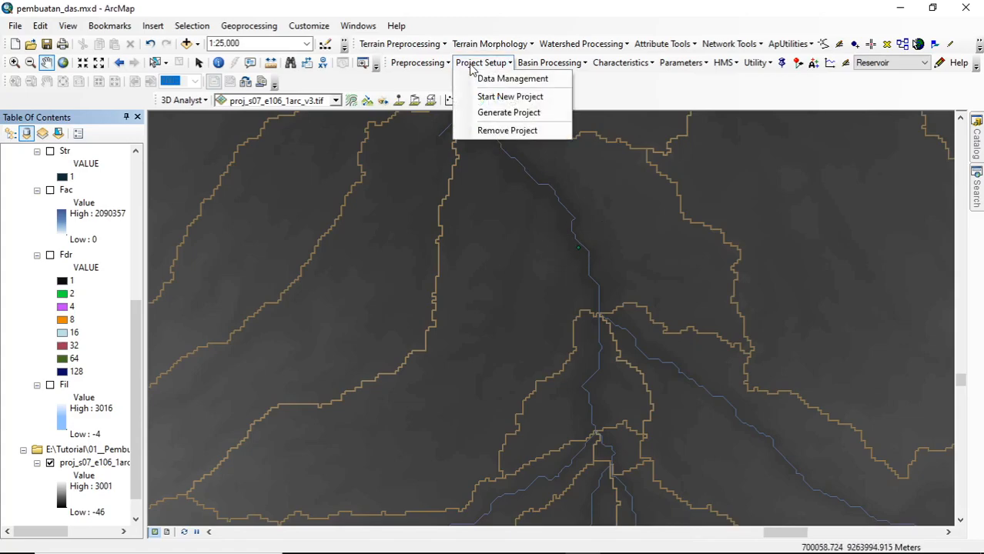
{"action": "left_click", "coordinate": [490, 104]}
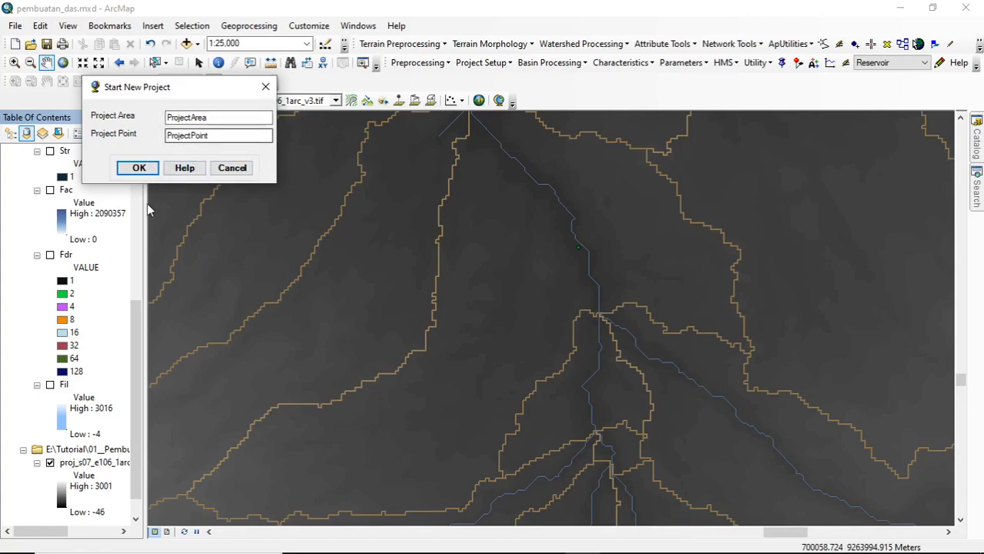
{"action": "left_click", "coordinate": [140, 173]}
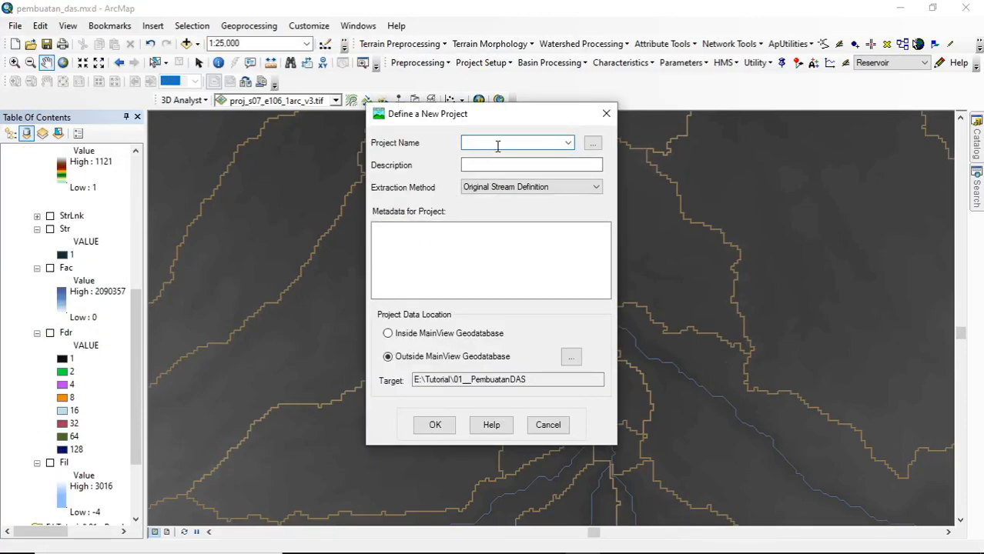
Step: Define the project as kel1 with the description bendungair, using the original stream definition and the E:\Tutorial\01__PembuatanDAS target outside the MainView geodatabase
{"action": "type", "text": "kel1"}
{"action": "key", "text": "Tab"}
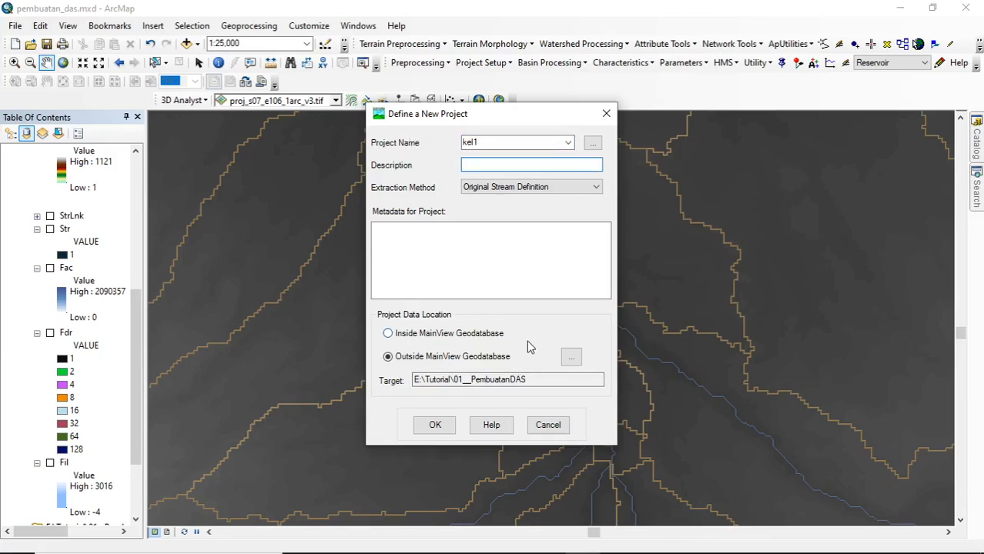
{"action": "type", "text": "-"}
{"action": "key", "text": "BackSpace"}
{"action": "type", "text": "bendungair"}
{"action": "left_click", "coordinate": [440, 427]}
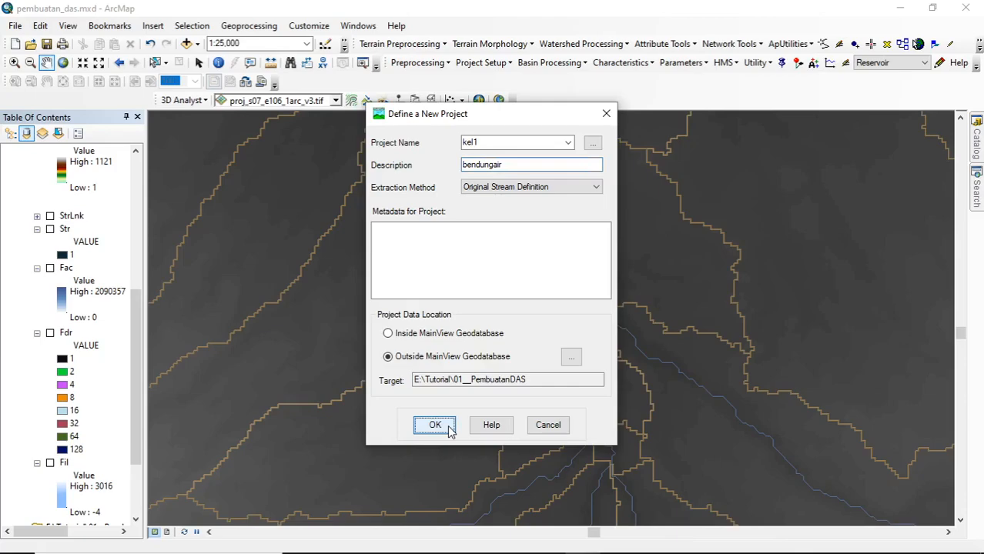
{"action": "left_click", "coordinate": [436, 425]}
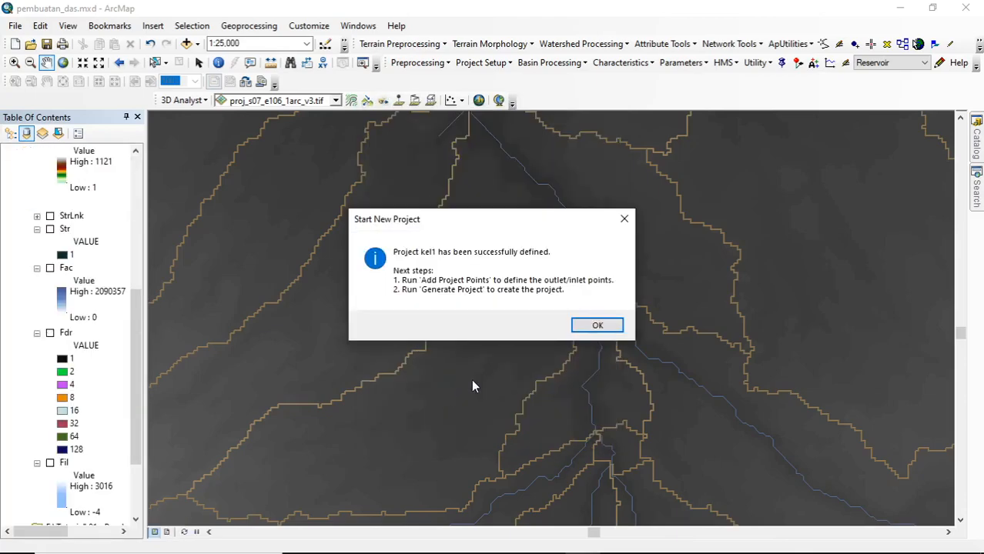
{"action": "left_click", "coordinate": [597, 327]}
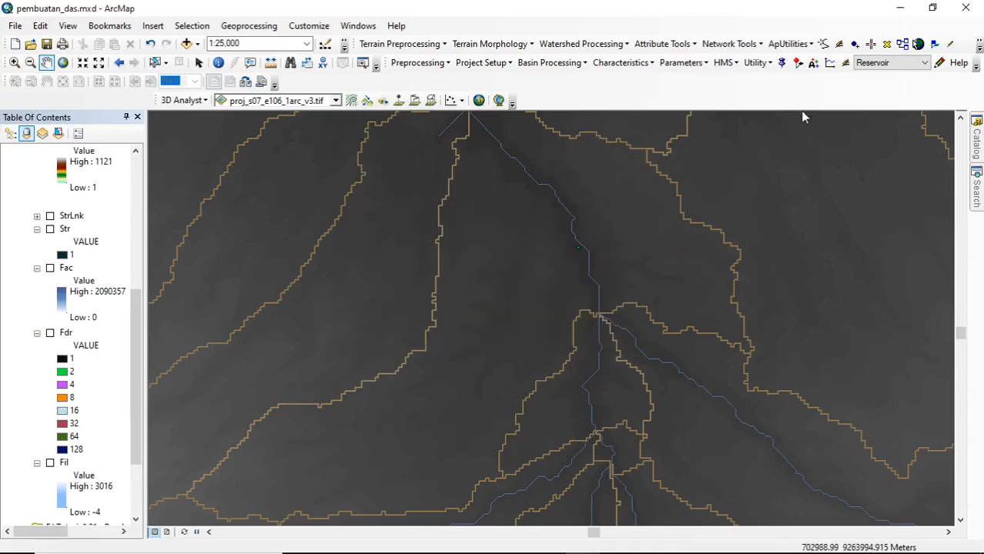
Step: Place project point Outlet1 with the description Outlet1 on the drainage line beside the plotted weir point
{"action": "left_click", "coordinate": [781, 65]}
{"action": "scroll", "coordinate": [577, 244], "scroll_direction": "down", "scroll_amount": 4}
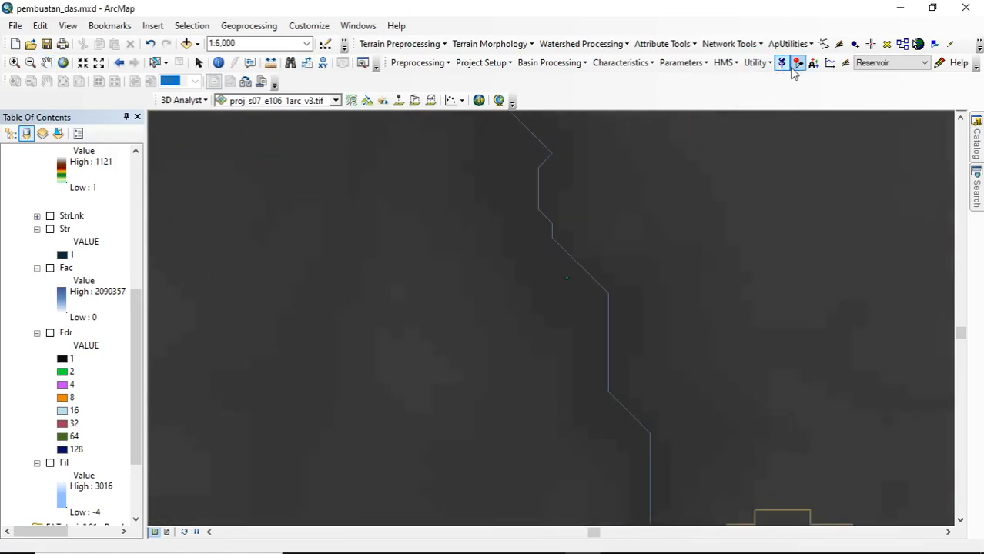
{"action": "scroll", "coordinate": [558, 281], "scroll_direction": "down", "scroll_amount": 4}
{"action": "left_click_drag", "start_coordinate": [609, 187], "coordinate": [540, 327]}
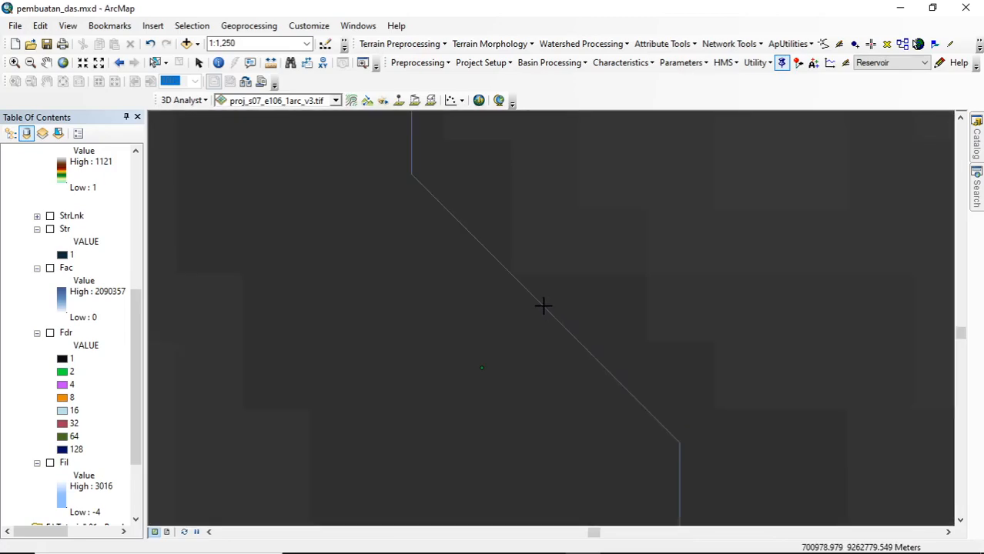
{"action": "left_click", "coordinate": [542, 306]}
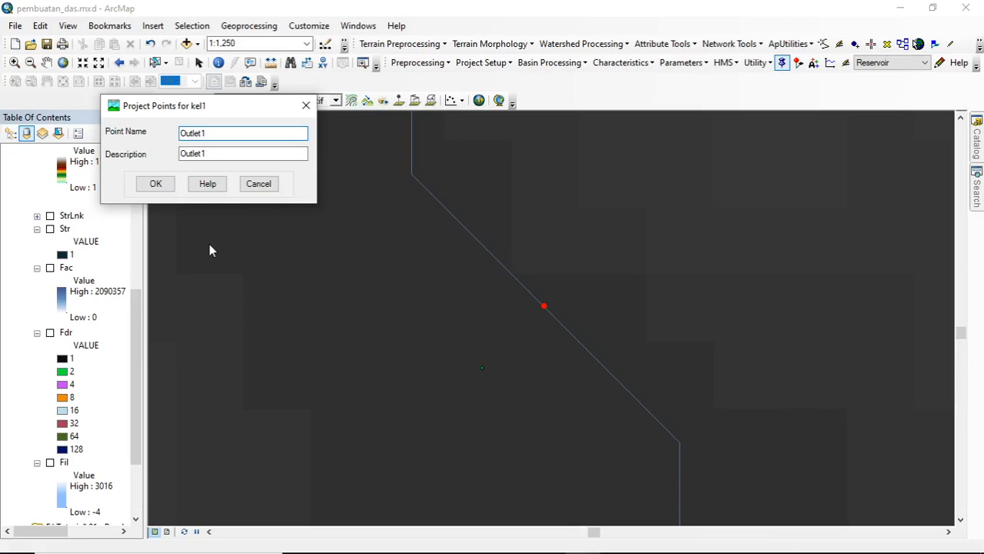
{"action": "left_click", "coordinate": [156, 184]}
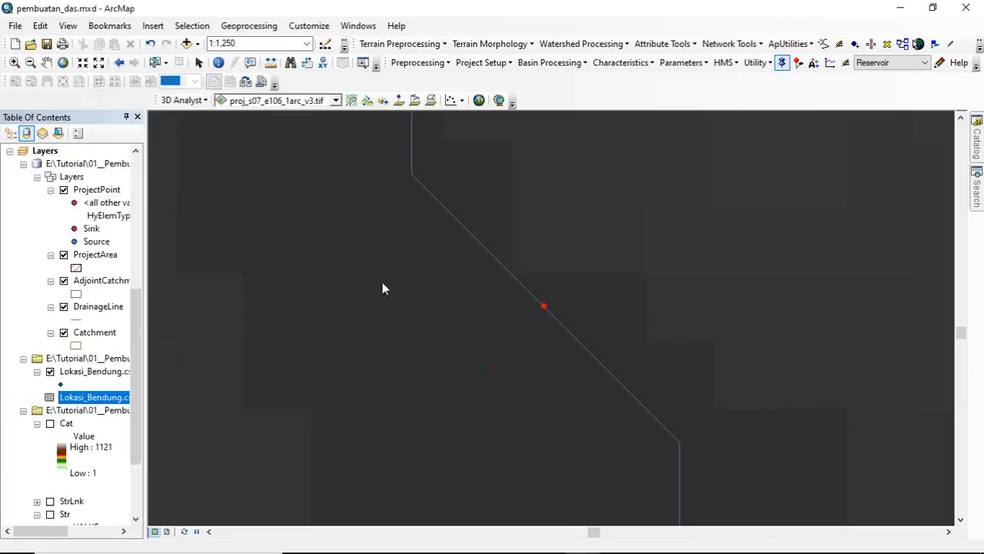
Step: Generate the kel1 project for the area upstream of the outlet, using the preset terrain grids and the Catchment, AdjointCatchment, ProjectArea and ProjectPoint layers
{"action": "scroll", "coordinate": [556, 307], "scroll_direction": "up", "scroll_amount": 5}
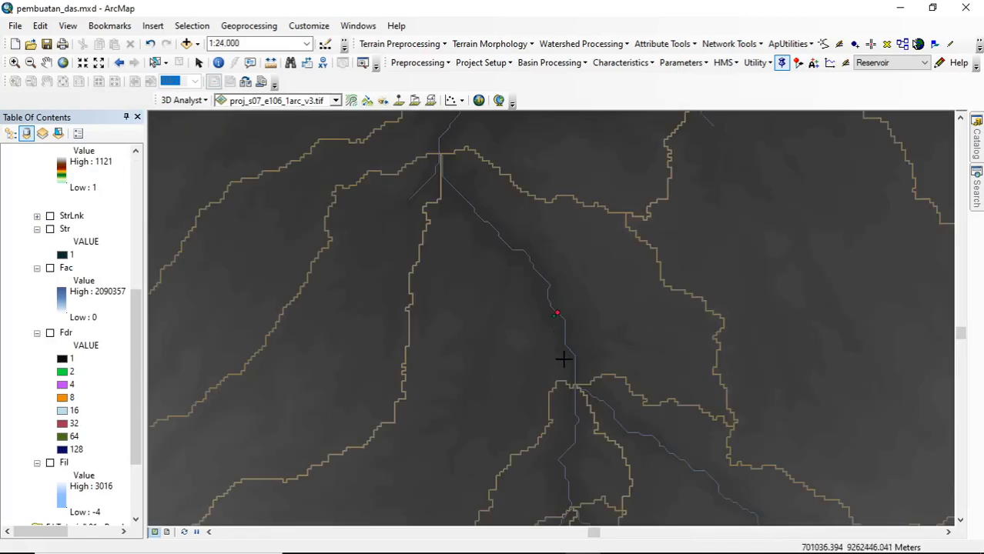
{"action": "left_click", "coordinate": [481, 62]}
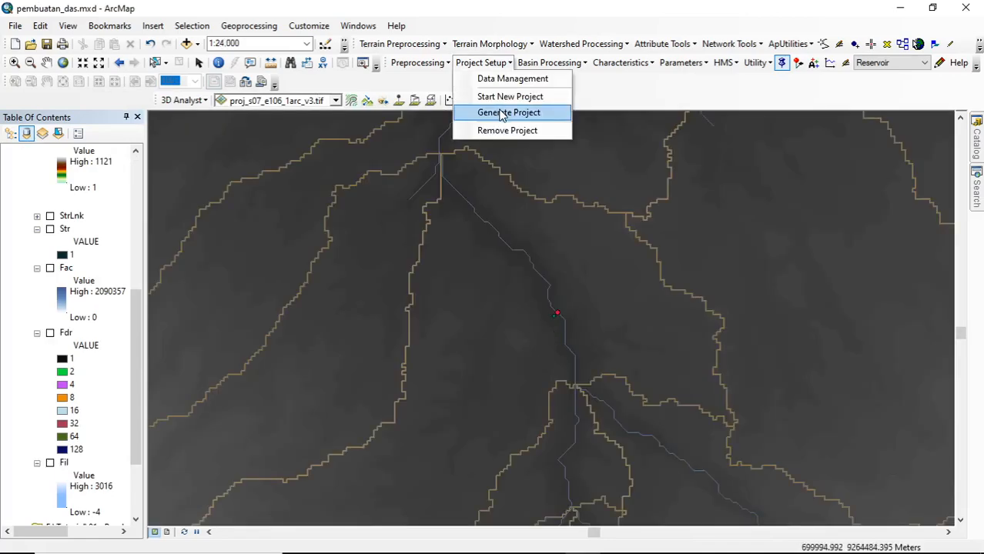
{"action": "left_click", "coordinate": [500, 114]}
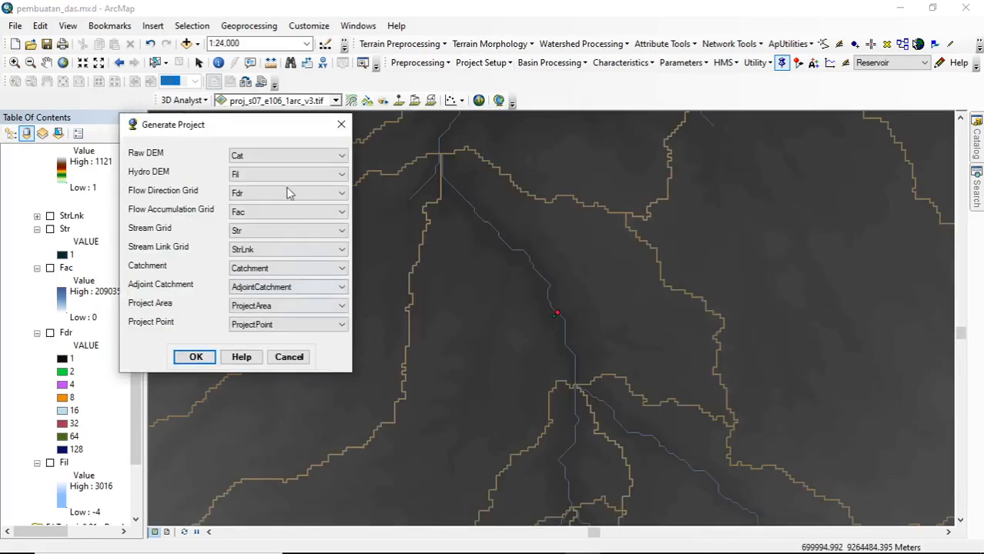
{"action": "left_click", "coordinate": [196, 357]}
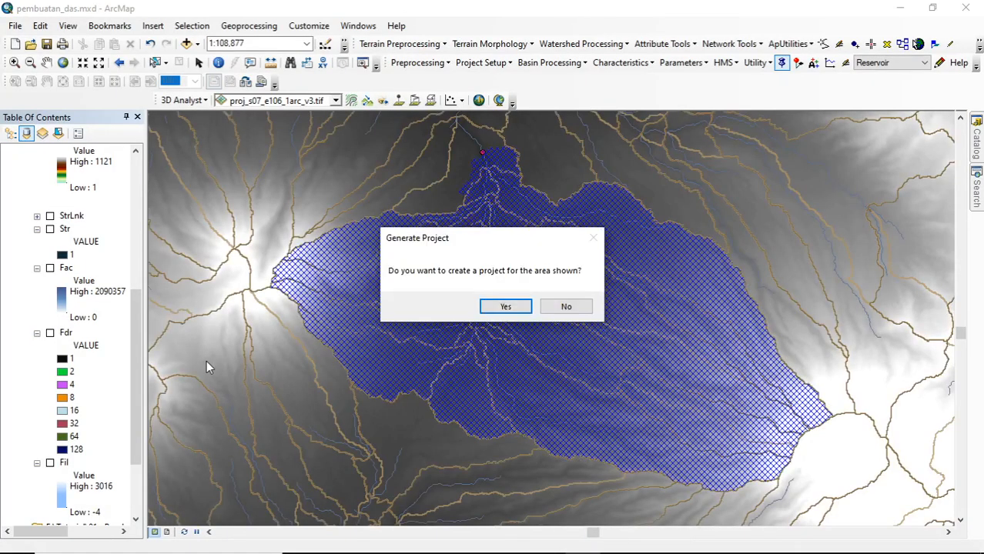
{"action": "left_click", "coordinate": [505, 308]}
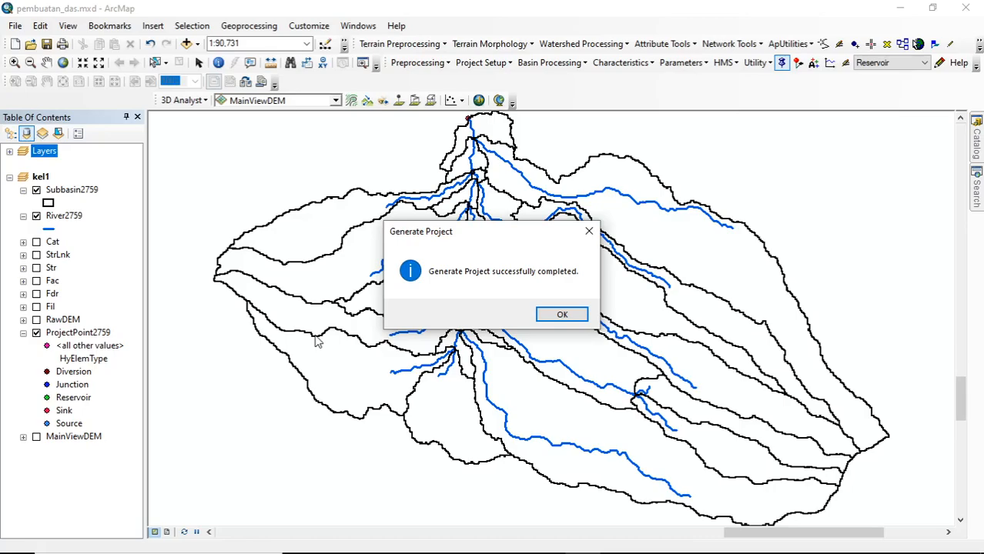
{"action": "left_click", "coordinate": [562, 314]}
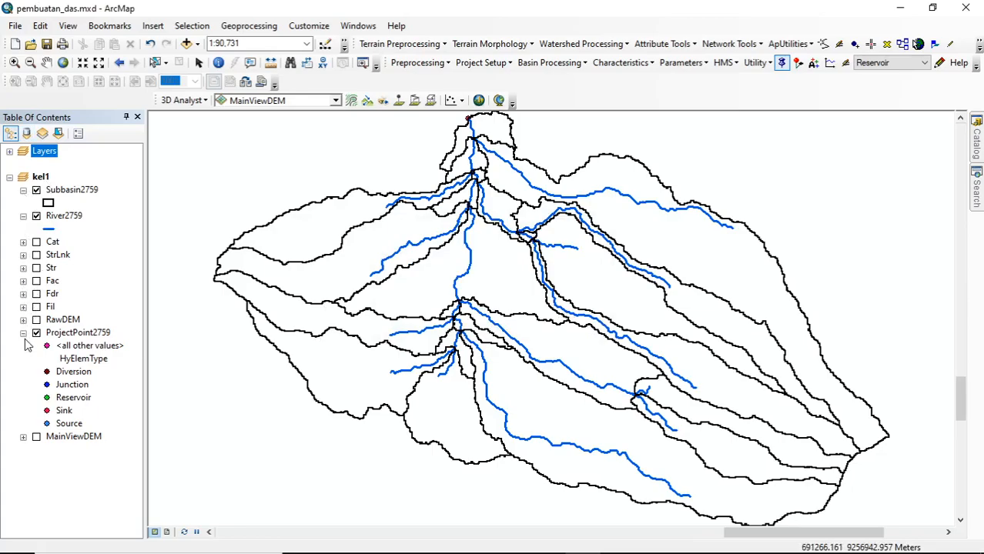
Step: Expand the legend of the MainViewDEM layer and collapse that of ProjectPoint2759 in the kel1 data frame
{"action": "left_click", "coordinate": [24, 437]}
{"action": "left_click", "coordinate": [23, 332]}
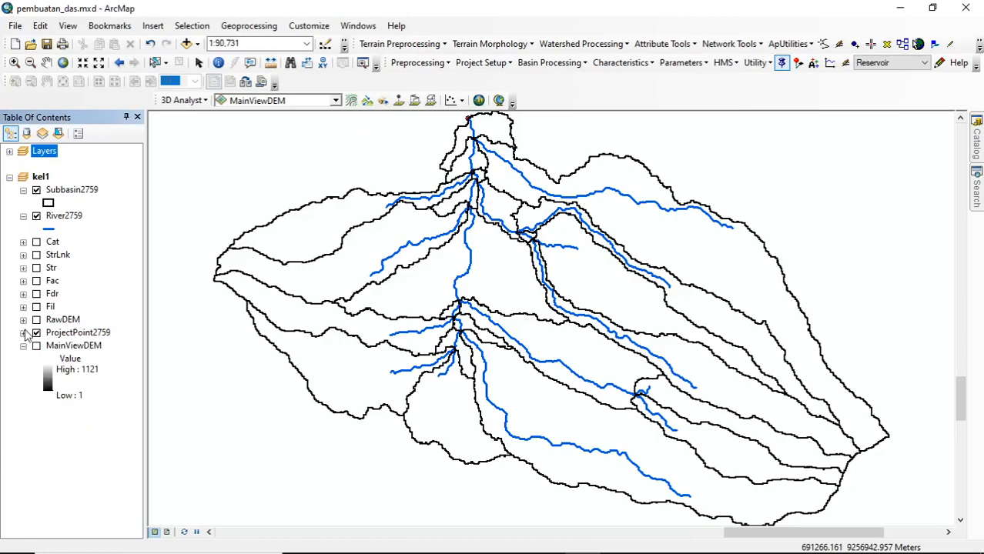
{"action": "left_click", "coordinate": [23, 215]}
{"action": "left_click", "coordinate": [23, 229]}
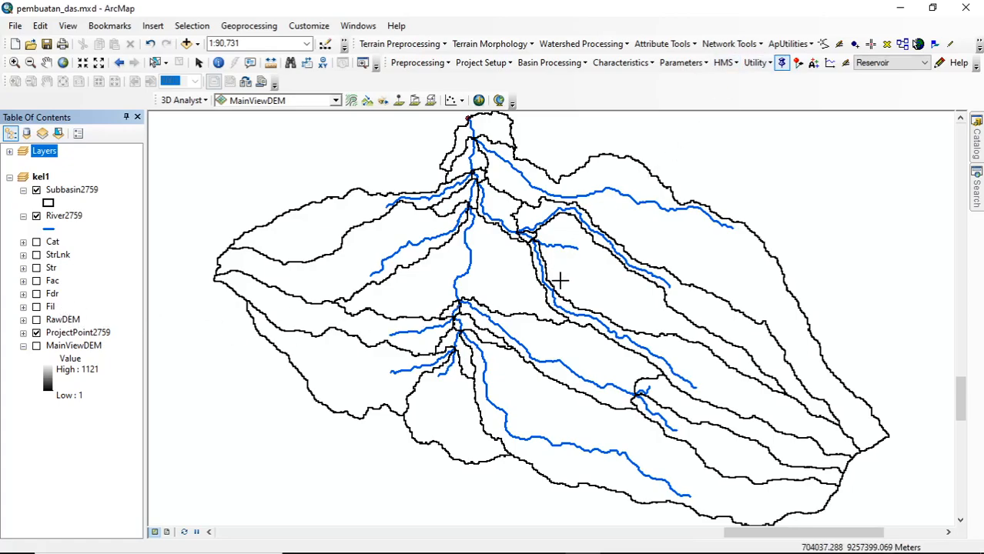
{"action": "scroll", "coordinate": [561, 282], "scroll_direction": "down", "scroll_amount": 2}
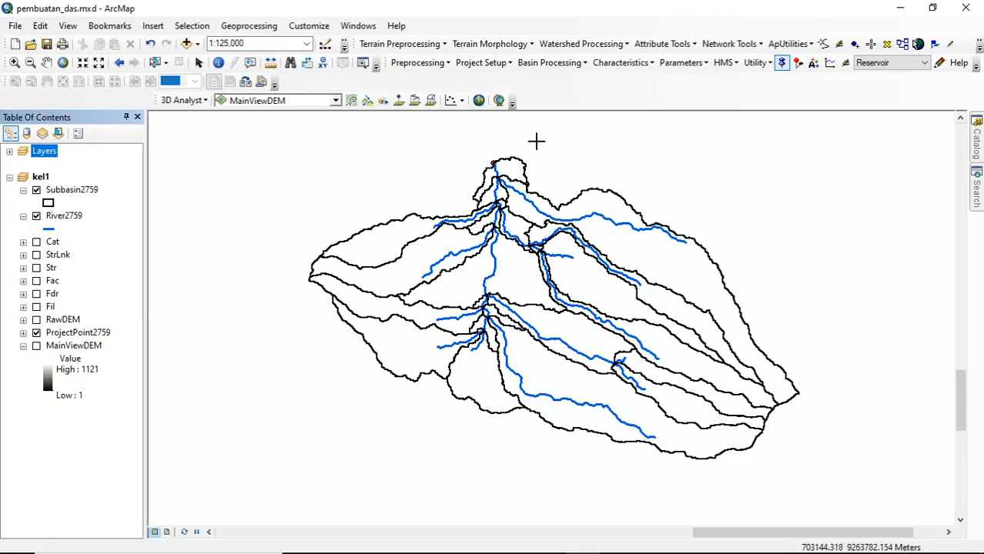
{"action": "scroll", "coordinate": [600, 308], "scroll_direction": "up", "scroll_amount": 2}
{"action": "left_click", "coordinate": [544, 67]}
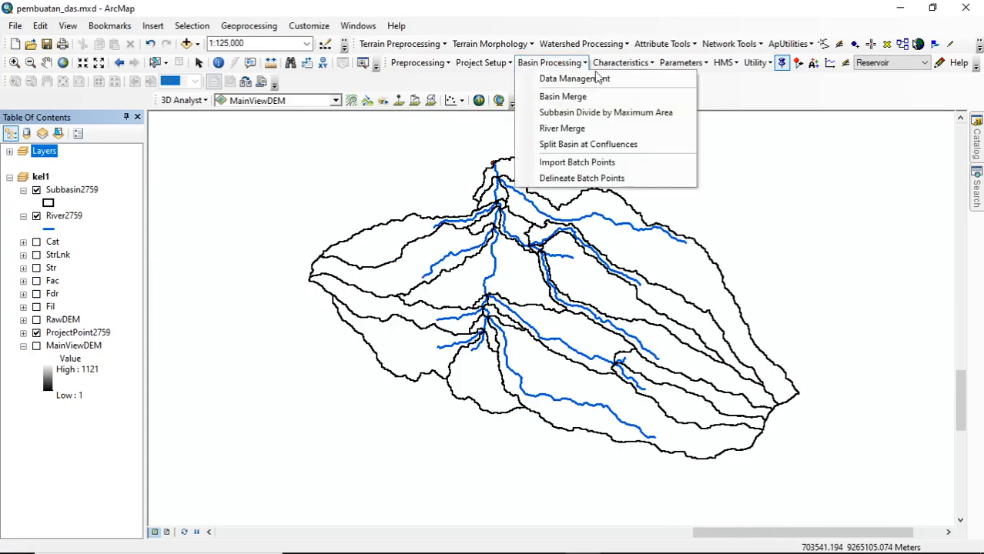
{"action": "left_click", "coordinate": [722, 98]}
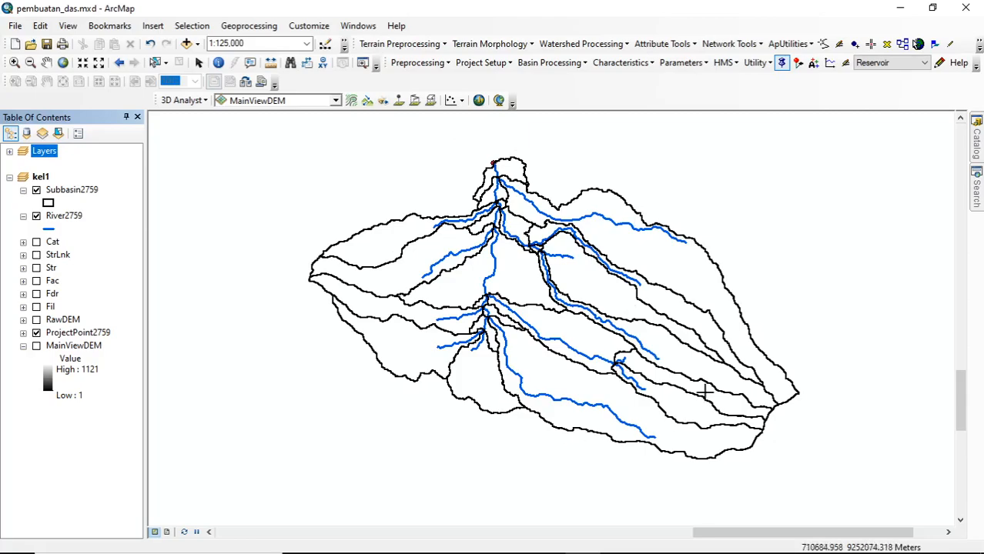
{"action": "left_click", "coordinate": [545, 64]}
{"action": "left_click", "coordinate": [542, 95]}
{"action": "left_click", "coordinate": [597, 309]}
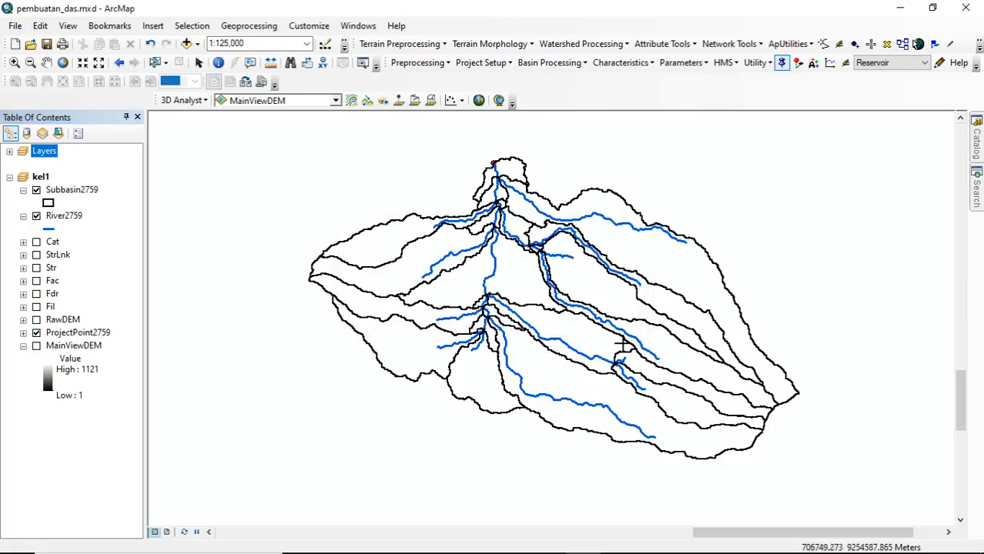
{"action": "left_click", "coordinate": [383, 101]}
{"action": "left_click", "coordinate": [631, 393]}
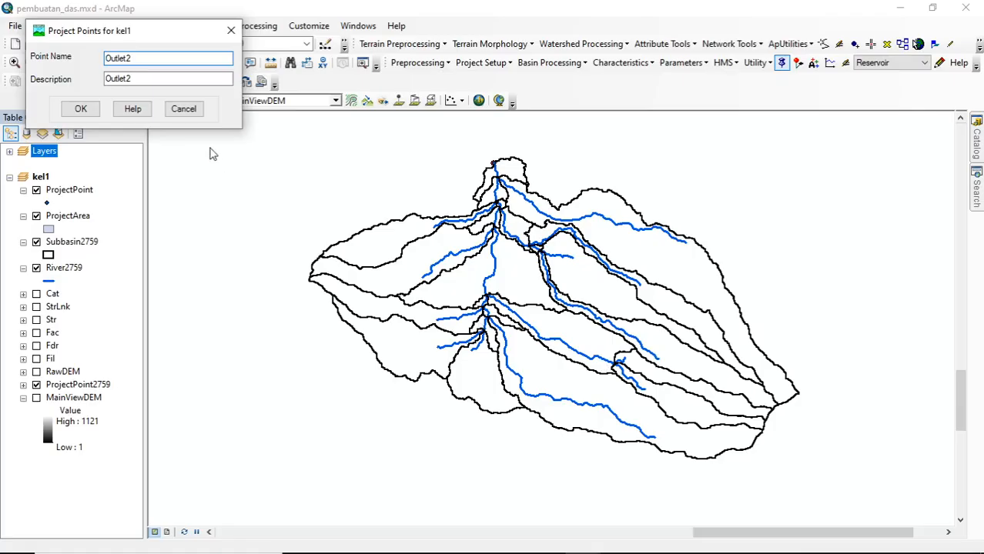
{"action": "left_click", "coordinate": [183, 108]}
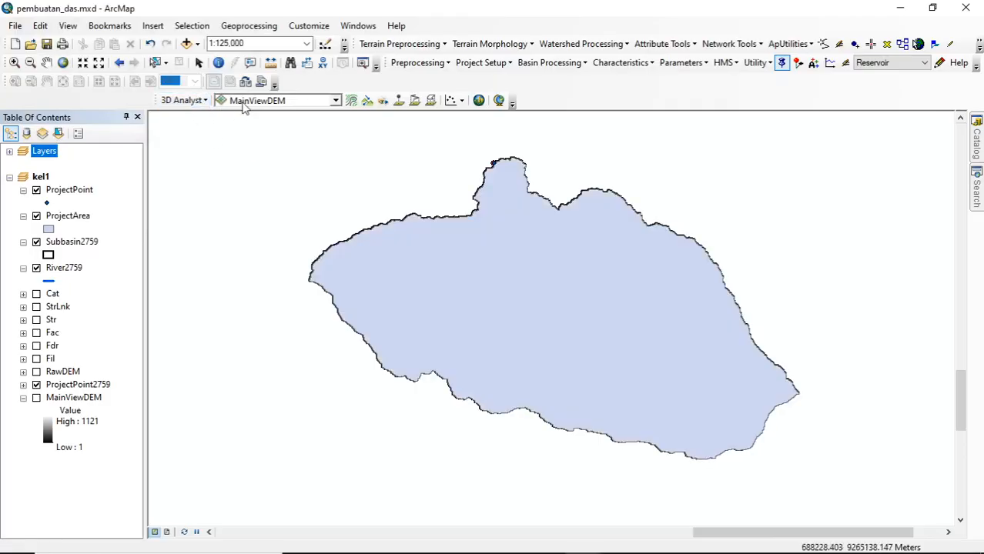
Step: Hide the ProjectPoint2759 and ProjectArea layers, leaving Subbasin2759 and River2759 displayed, and activate feature selection
{"action": "left_click", "coordinate": [37, 384]}
{"action": "left_click", "coordinate": [37, 385]}
{"action": "left_click", "coordinate": [36, 268]}
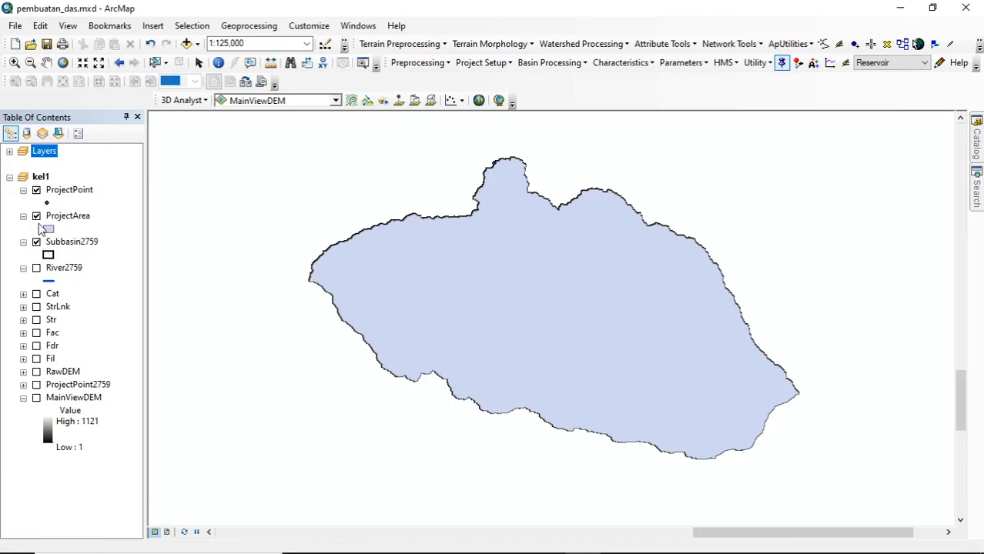
{"action": "left_click", "coordinate": [36, 217]}
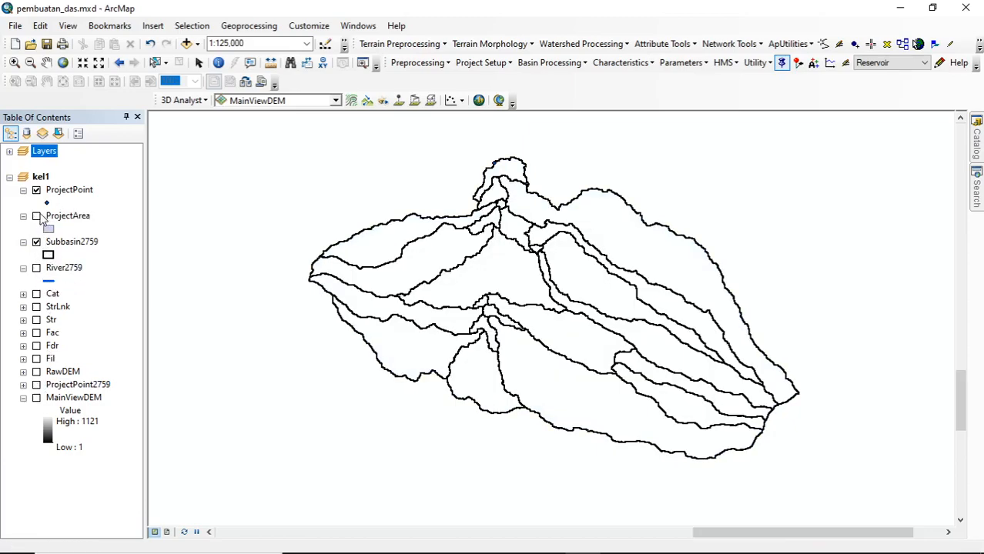
{"action": "left_click", "coordinate": [36, 216]}
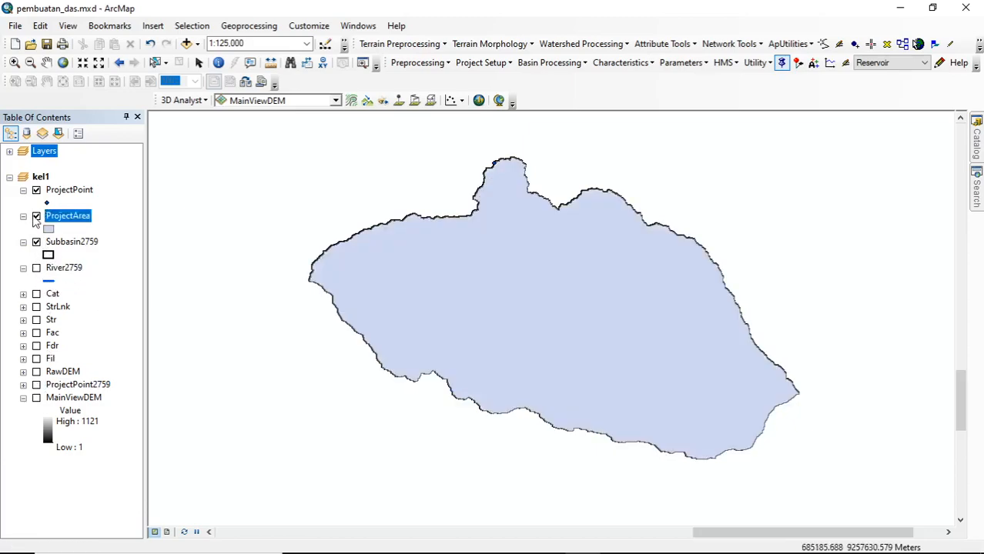
{"action": "left_click", "coordinate": [36, 216]}
{"action": "left_click", "coordinate": [155, 63]}
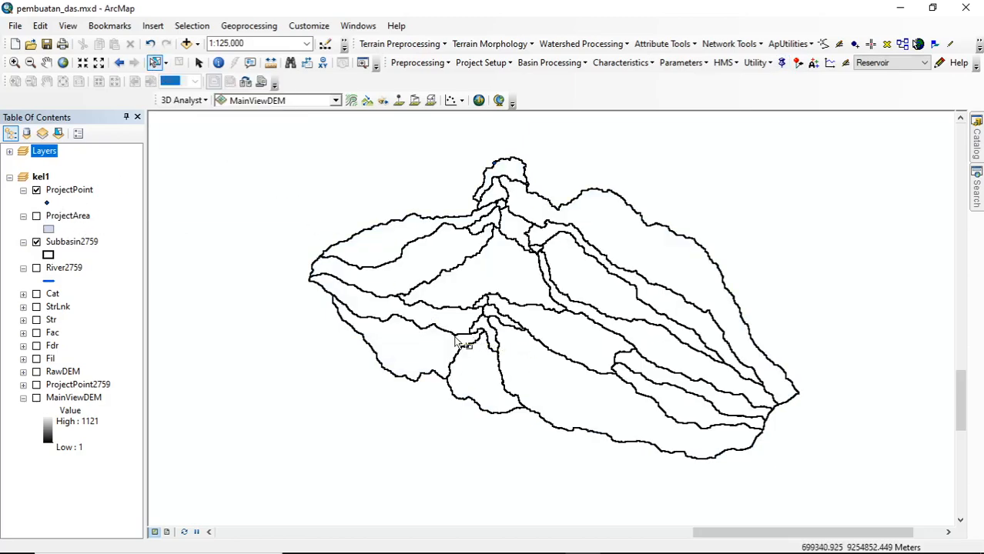
{"action": "left_click", "coordinate": [36, 268]}
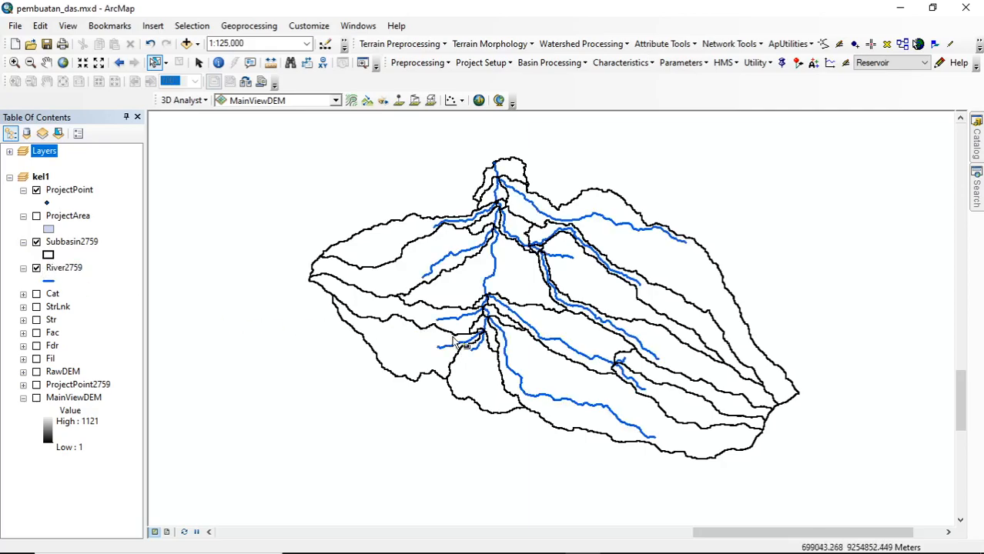
{"action": "scroll", "coordinate": [518, 344], "scroll_direction": "up", "scroll_amount": 2}
{"action": "left_click_drag", "start_coordinate": [479, 256], "coordinate": [544, 347]}
{"action": "scroll", "coordinate": [499, 322], "scroll_direction": "down", "scroll_amount": 2}
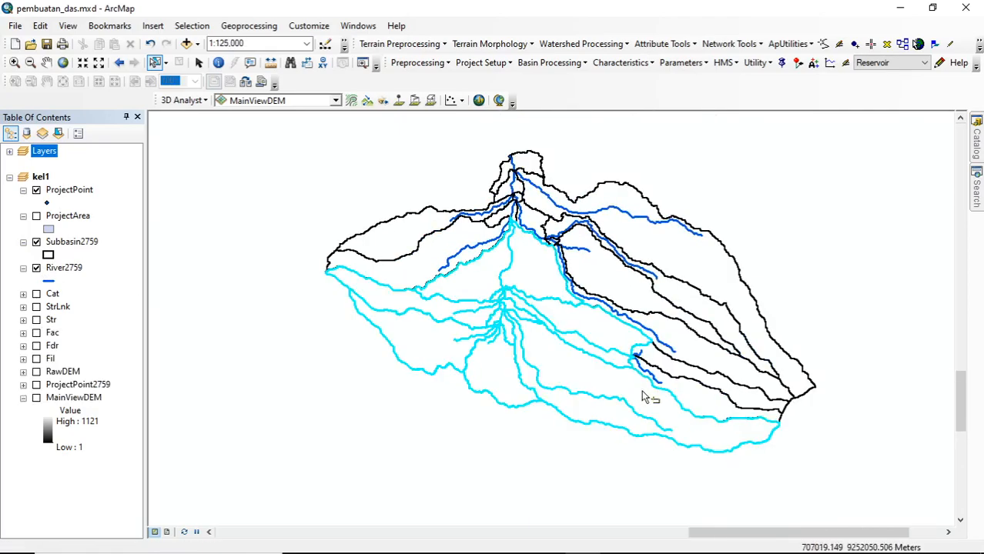
{"action": "left_click_drag", "start_coordinate": [643, 393], "coordinate": [515, 334]}
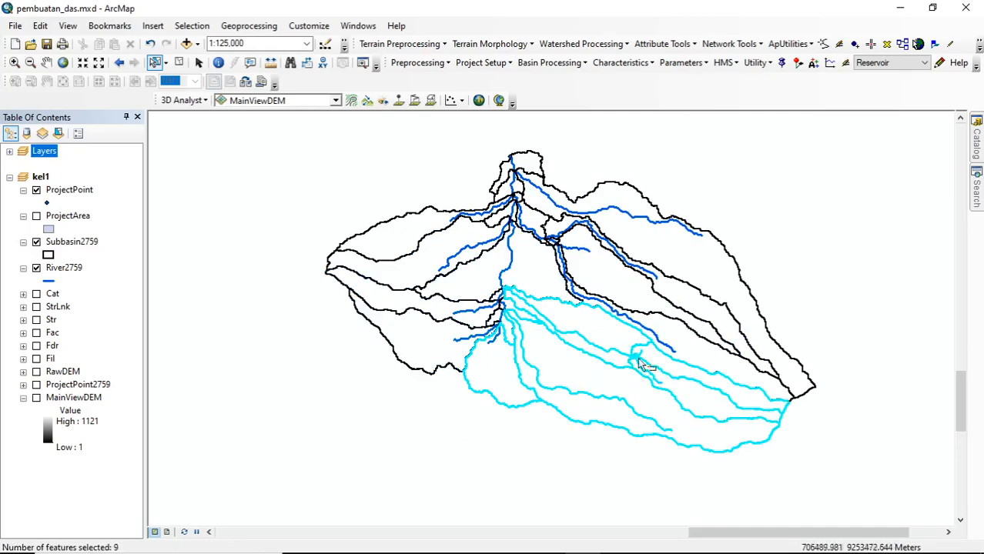
{"action": "scroll", "coordinate": [669, 362], "scroll_direction": "up", "scroll_amount": 2}
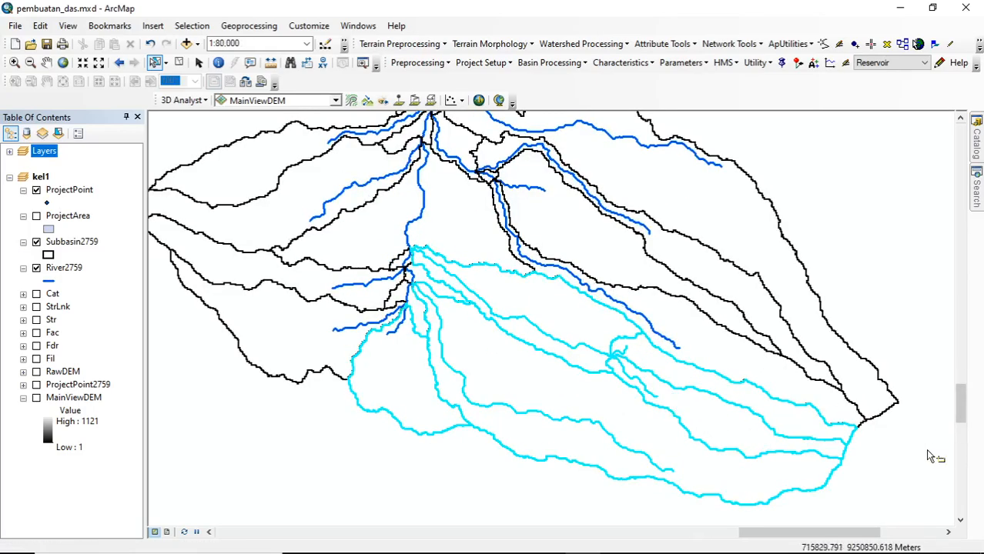
{"action": "left_click", "coordinate": [869, 460]}
Step: Select the two adjacent elongated subbasins at the southeastern end of the watershed and combine them with Basin Merge
{"action": "left_click_drag", "start_coordinate": [653, 385], "coordinate": [641, 360]}
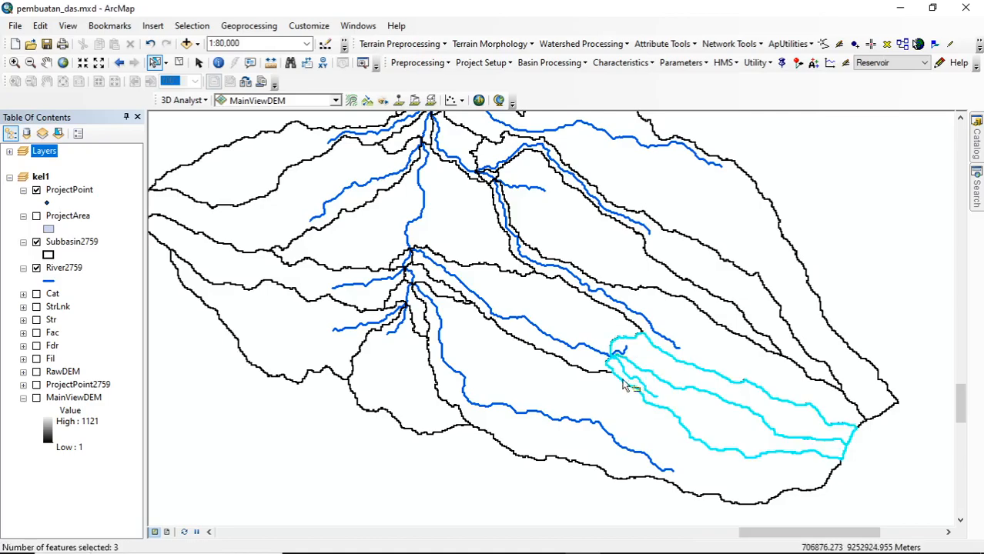
{"action": "left_click", "coordinate": [551, 63]}
{"action": "left_click", "coordinate": [570, 104]}
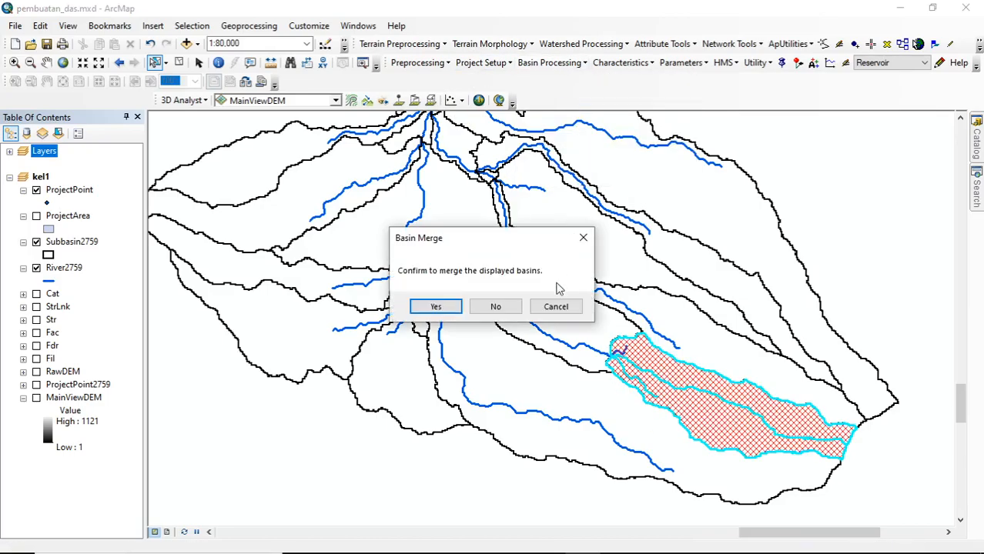
{"action": "left_click", "coordinate": [436, 305]}
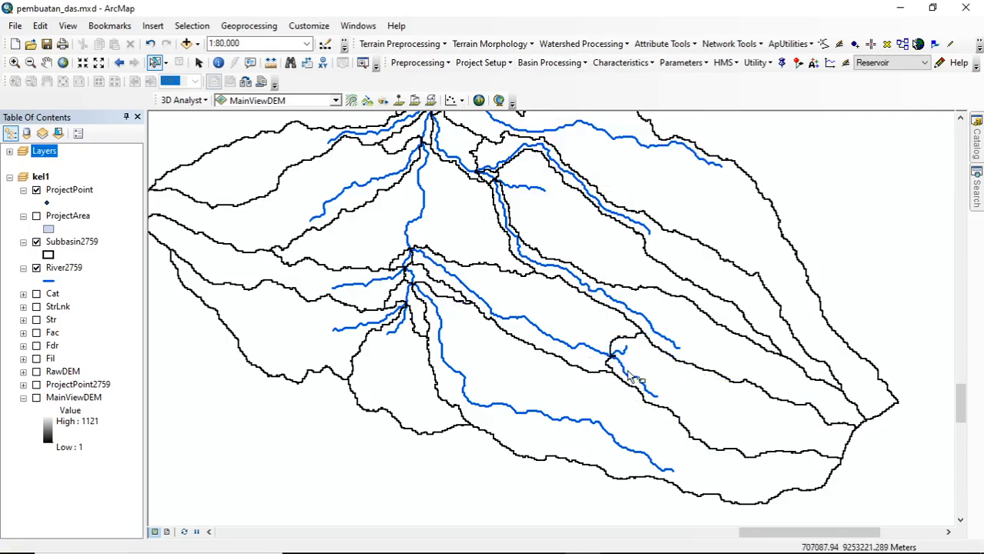
Step: Select all subbasins of the watershed and combine them into a single basin with Basin Merge
{"action": "scroll", "coordinate": [630, 376], "scroll_direction": "up", "scroll_amount": 3}
{"action": "left_click_drag", "start_coordinate": [720, 433], "coordinate": [435, 237]}
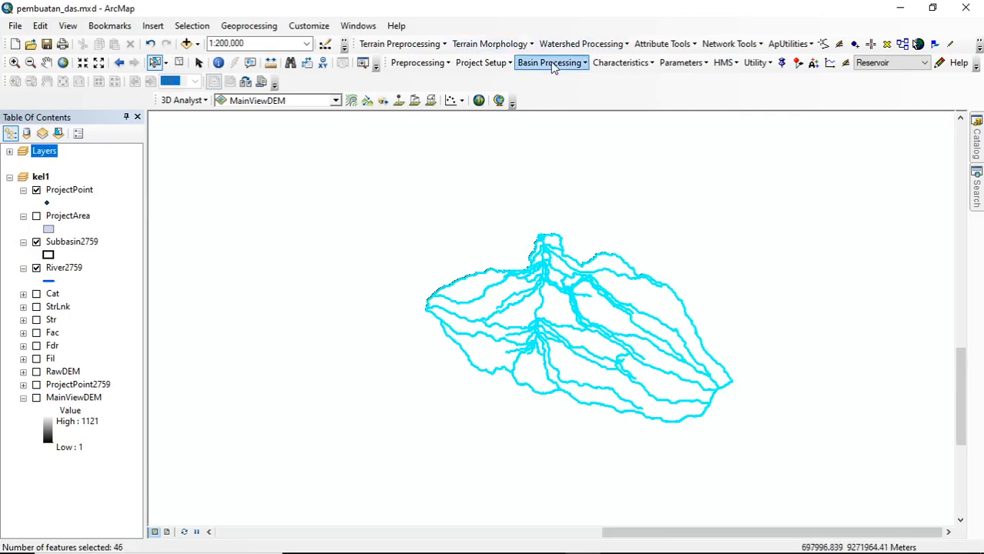
{"action": "left_click", "coordinate": [548, 63]}
{"action": "left_click", "coordinate": [562, 97]}
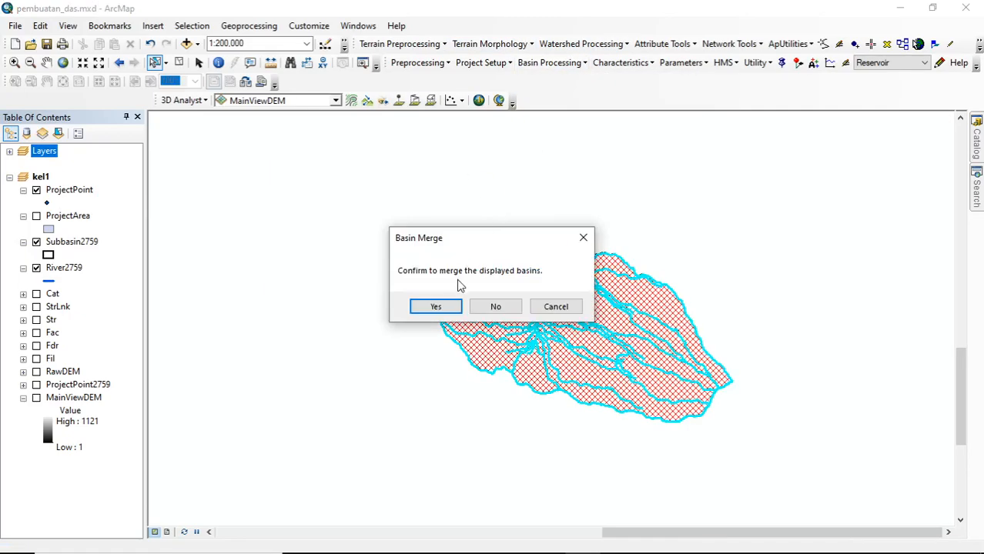
{"action": "left_click", "coordinate": [441, 306]}
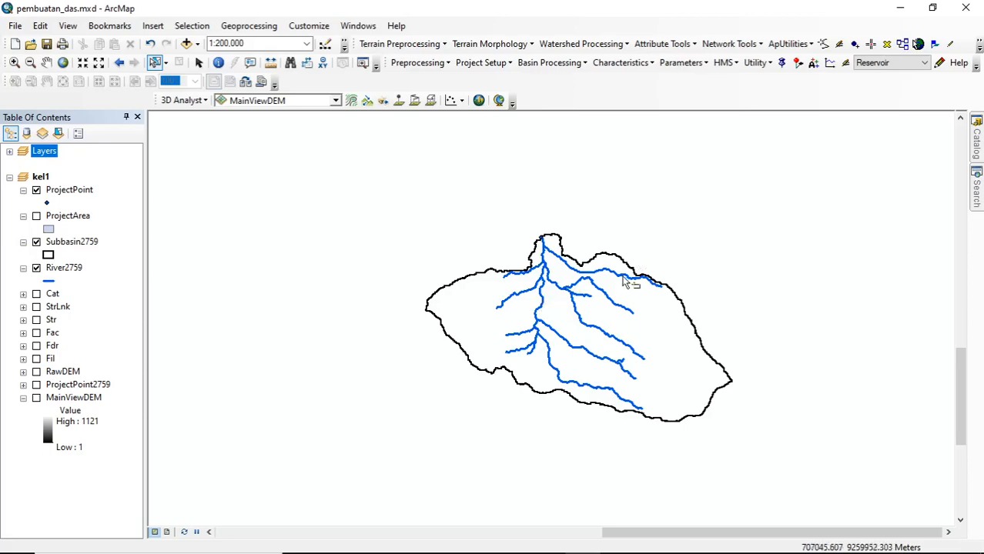
Step: Examine the merged watershed boundary and its river network, including the area around the outlet
{"action": "scroll", "coordinate": [590, 311], "scroll_direction": "down", "scroll_amount": 2}
{"action": "scroll", "coordinate": [589, 312], "scroll_direction": "up", "scroll_amount": 3}
{"action": "scroll", "coordinate": [566, 316], "scroll_direction": "down", "scroll_amount": 2}
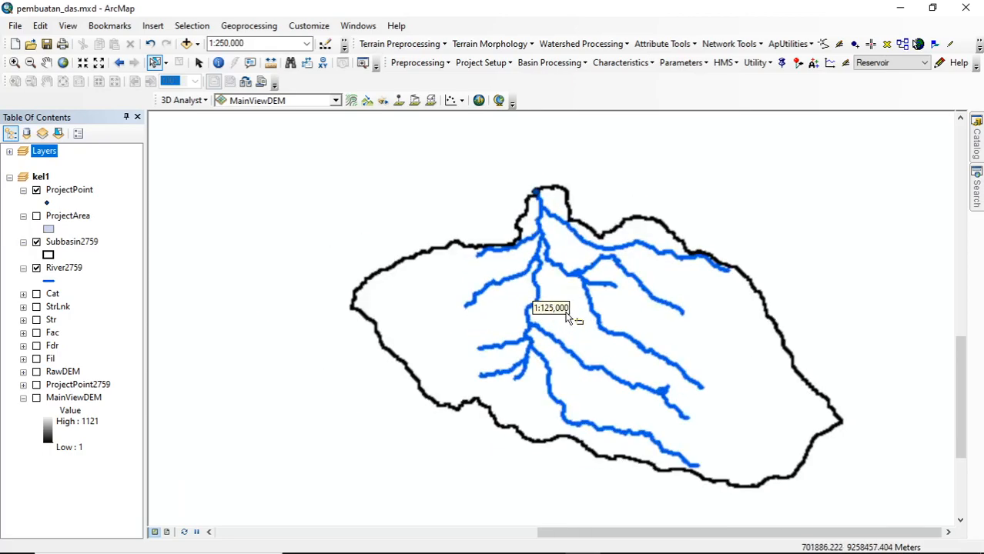
{"action": "left_click_drag", "start_coordinate": [698, 439], "coordinate": [590, 337]}
{"action": "scroll", "coordinate": [528, 213], "scroll_direction": "up", "scroll_amount": 1}
{"action": "scroll", "coordinate": [523, 209], "scroll_direction": "down", "scroll_amount": 2}
{"action": "left_click_drag", "start_coordinate": [446, 177], "coordinate": [512, 358]}
{"action": "scroll", "coordinate": [498, 290], "scroll_direction": "down", "scroll_amount": 2}
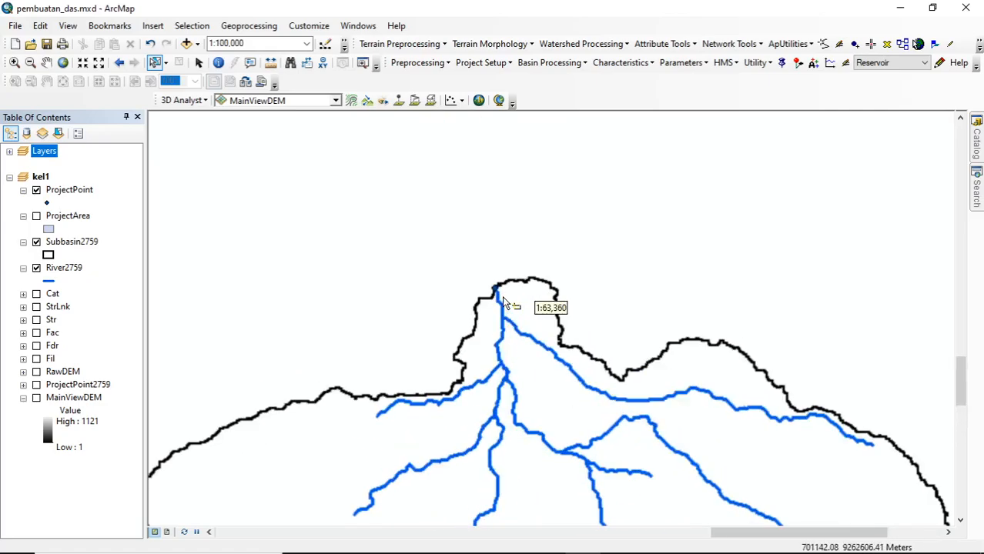
{"action": "scroll", "coordinate": [497, 287], "scroll_direction": "up", "scroll_amount": 2}
{"action": "scroll", "coordinate": [498, 290], "scroll_direction": "up", "scroll_amount": 2}
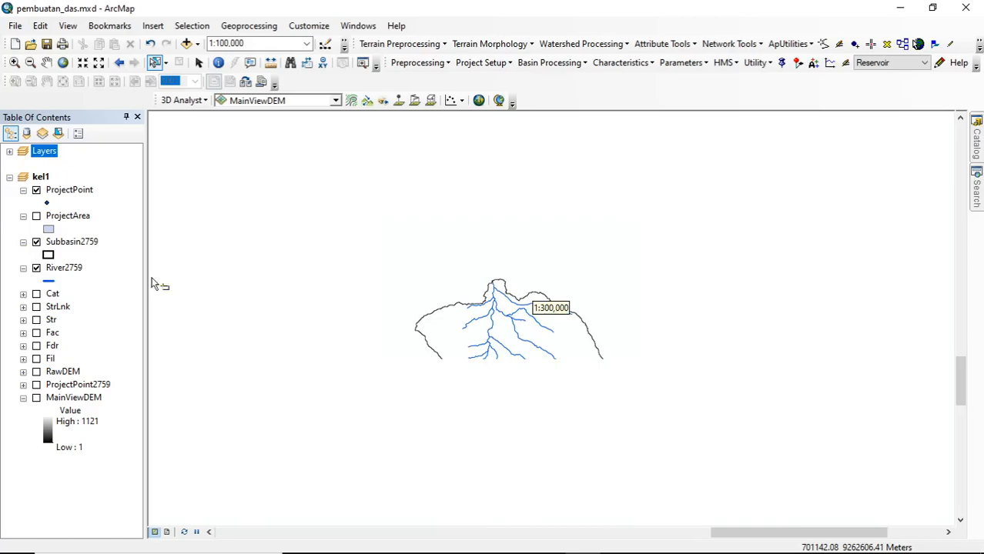
Step: Check the merged basin's Shape_Area value in the Subbasin2759 attribute table, then close the table
{"action": "right_click", "coordinate": [72, 247]}
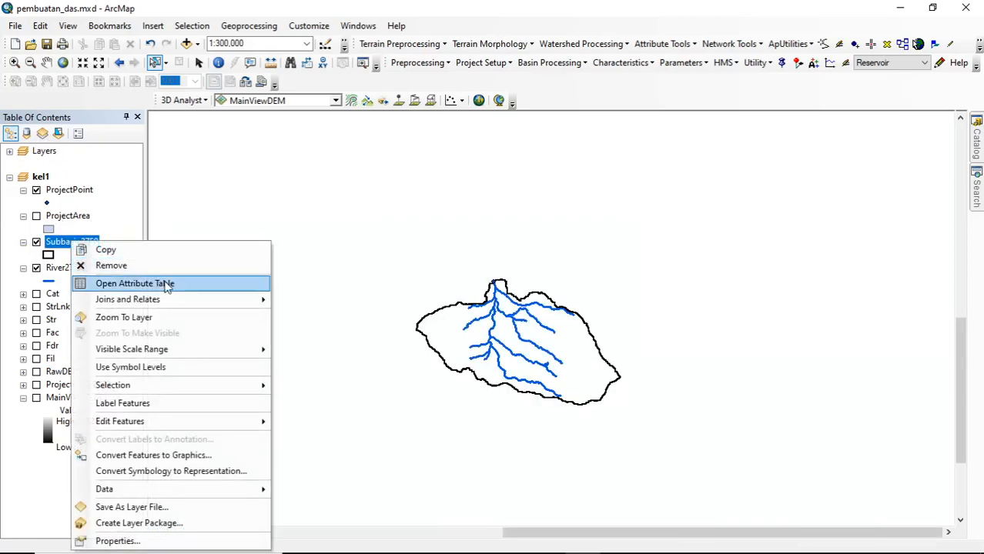
{"action": "left_click", "coordinate": [161, 282]}
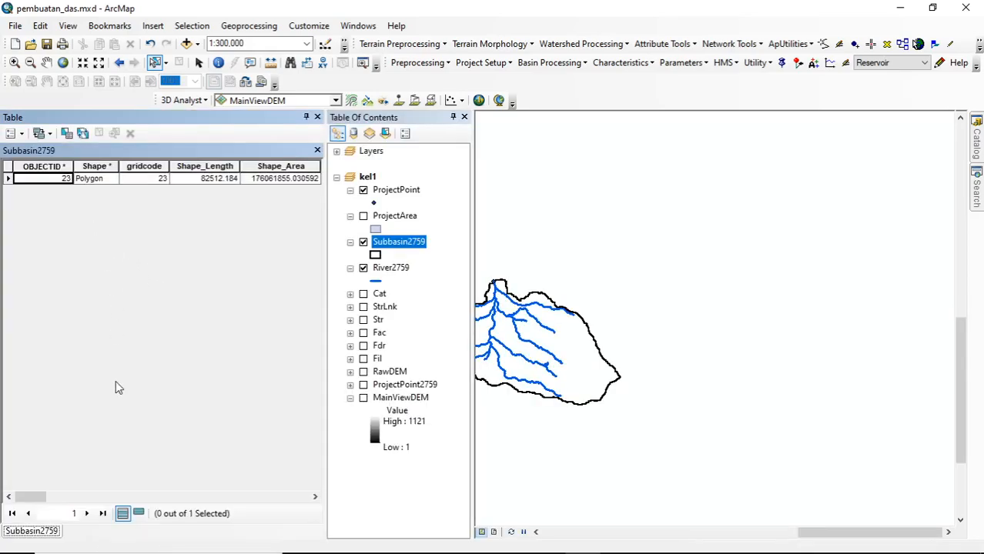
{"action": "left_click_drag", "start_coordinate": [24, 497], "coordinate": [46, 496]}
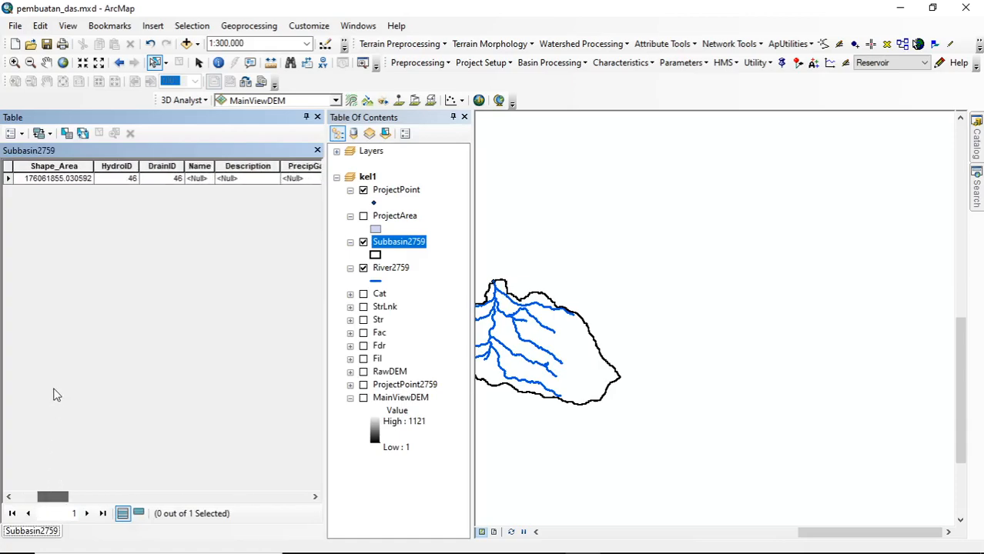
{"action": "left_click", "coordinate": [52, 178]}
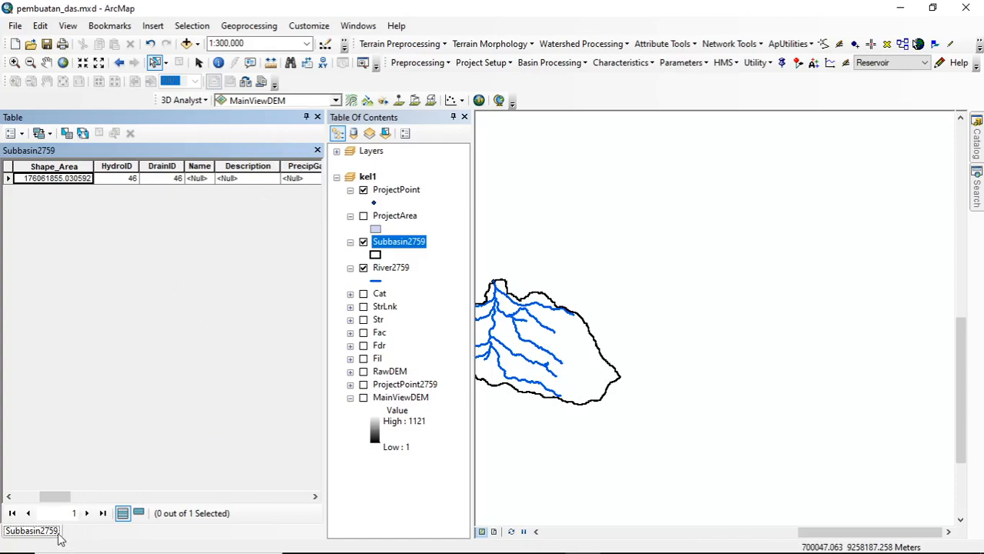
{"action": "scroll", "coordinate": [242, 333], "scroll_direction": "right", "scroll_amount": 3}
{"action": "left_click", "coordinate": [317, 150]}
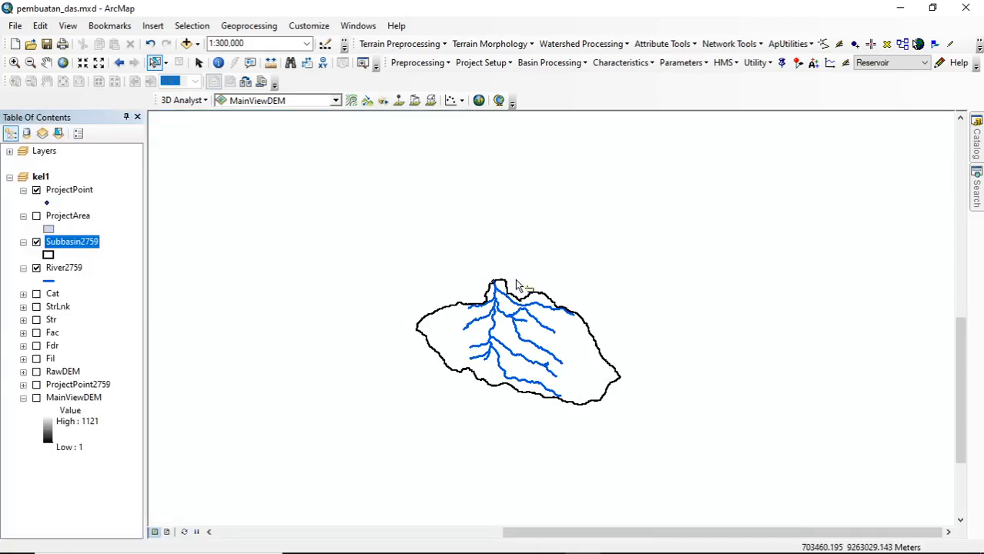
{"action": "left_click", "coordinate": [560, 64]}
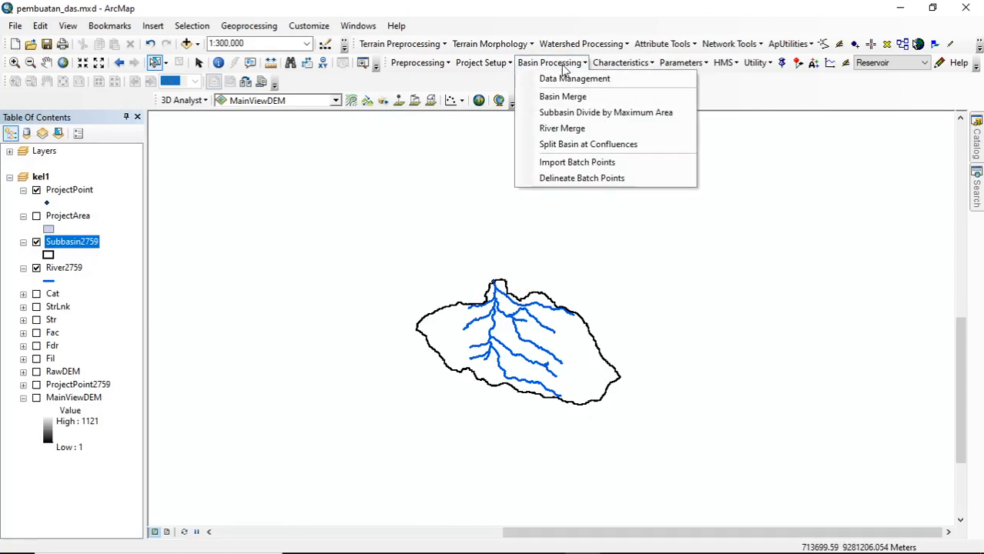
{"action": "left_click", "coordinate": [622, 62]}
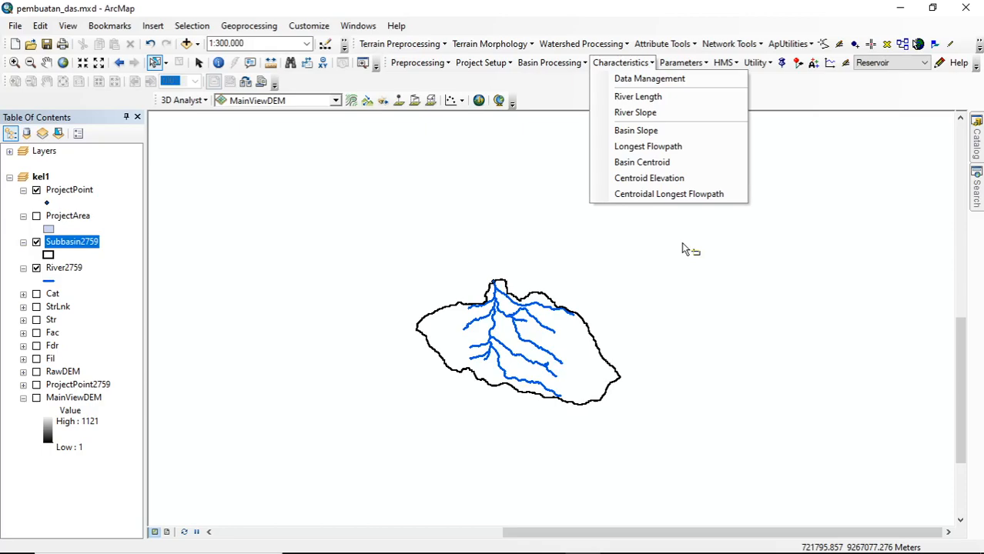
{"action": "mouse_move", "coordinate": [552, 63]}
{"action": "mouse_move", "coordinate": [625, 64]}
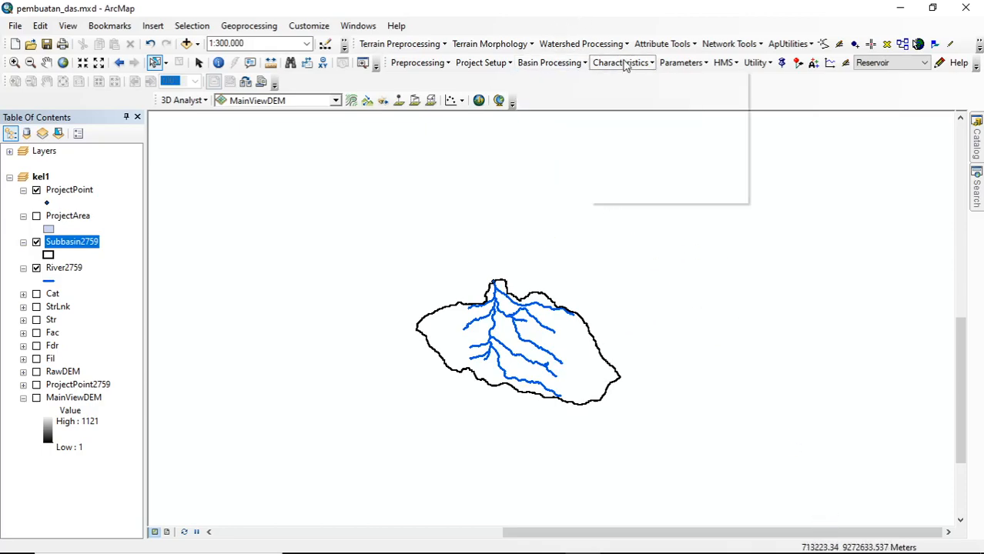